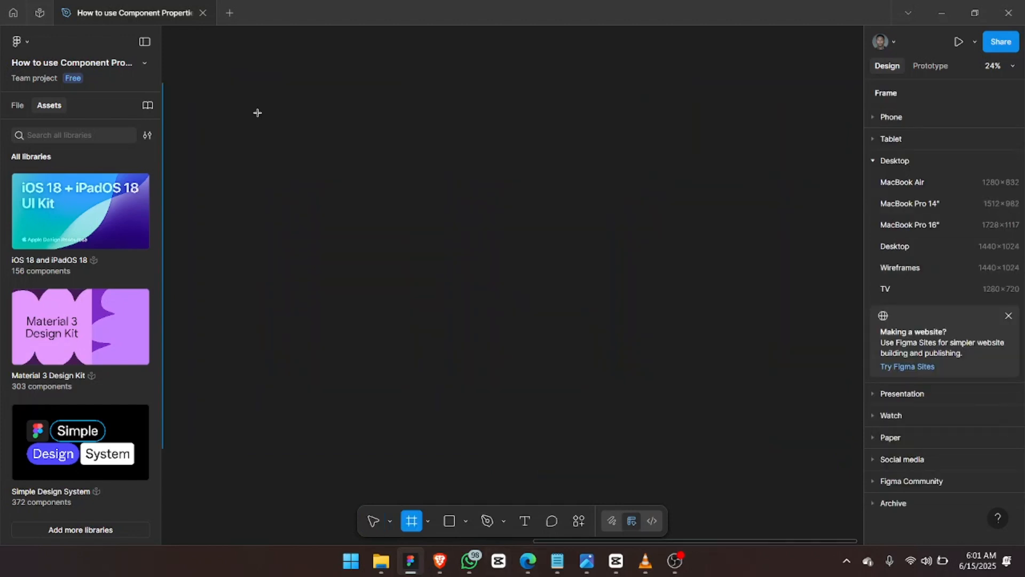
Draw a 3371×3371 frame on empty canvas and zoom to fit it.
{"action": "left_click_drag", "start_coordinate": [258, 112], "coordinate": [795, 452]}
{"action": "key", "text": "shift+2"}
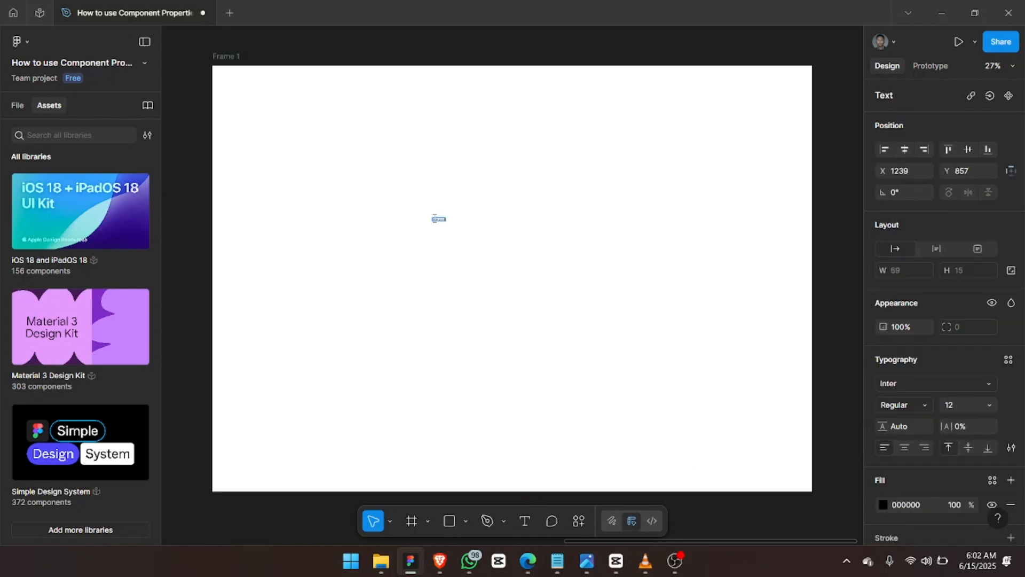
Wrap the Enter your email text in an auto layout frame 48 tall.
{"action": "left_click_drag", "start_coordinate": [434, 216], "coordinate": [433, 218]}
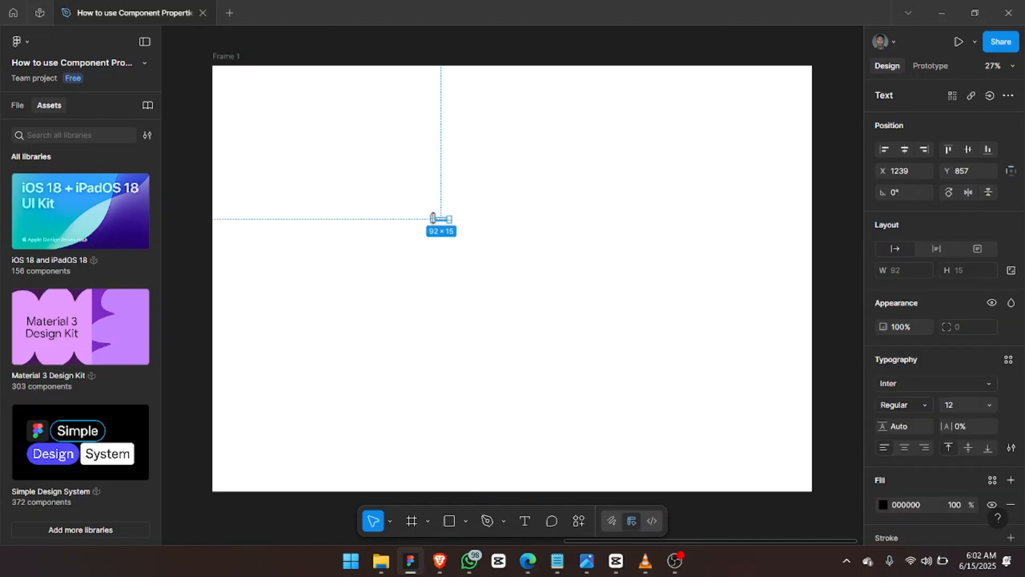
{"action": "key", "text": "shift+2"}
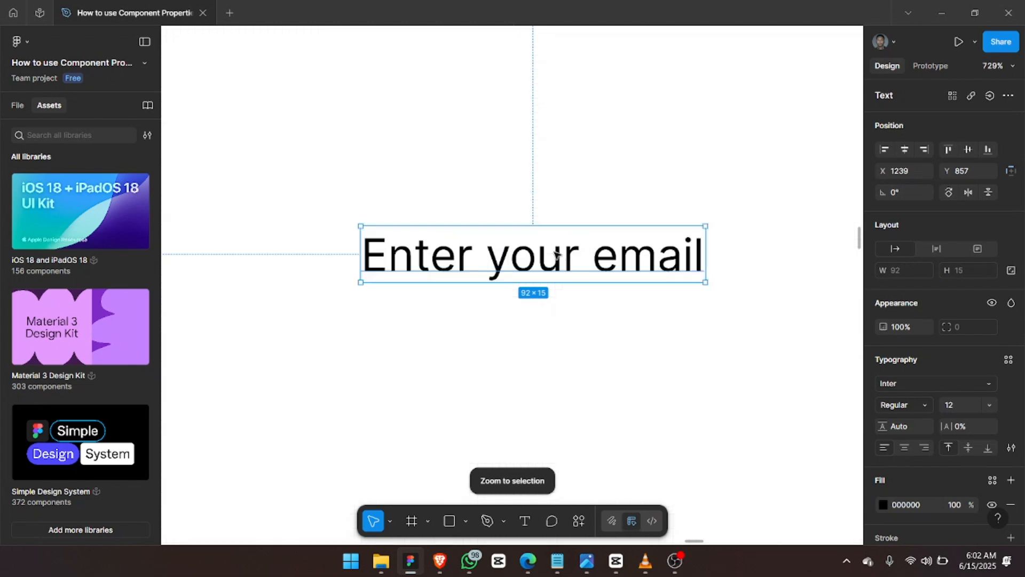
{"action": "scroll", "coordinate": [555, 255], "scroll_direction": "down", "scroll_amount": 3}
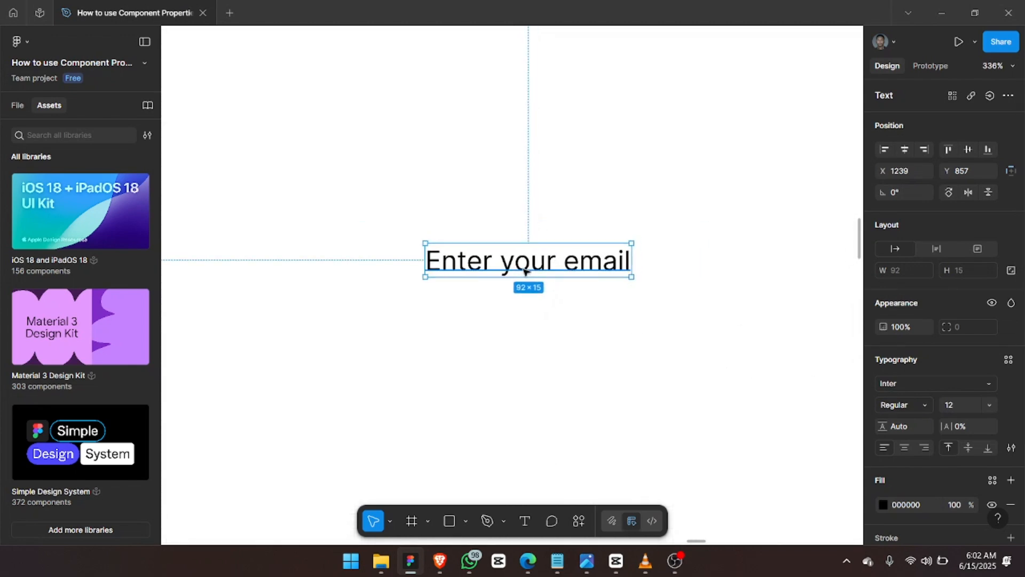
{"action": "key", "text": "shift+a"}
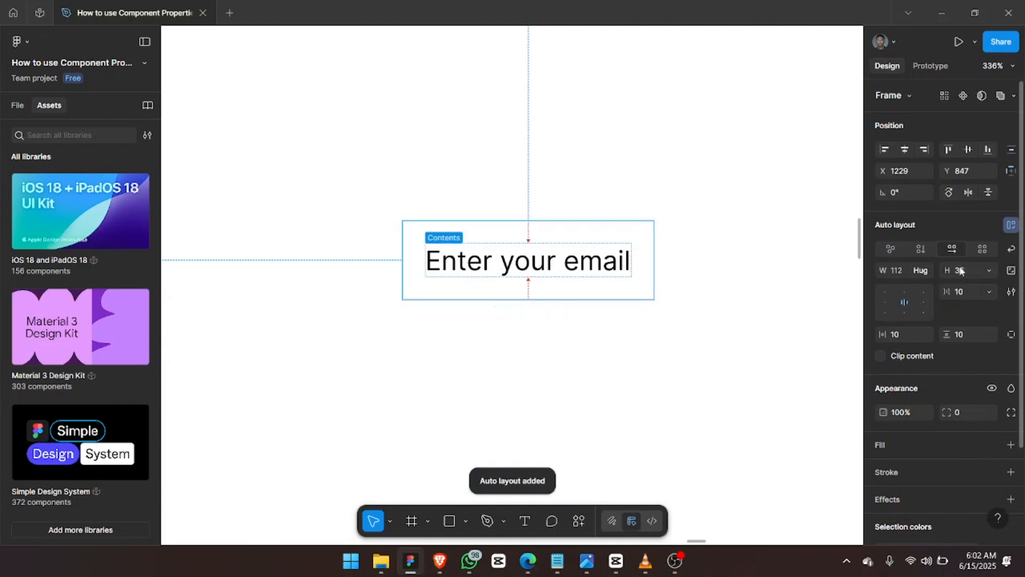
{"action": "left_click", "coordinate": [965, 277]}
{"action": "type", "text": "4"}
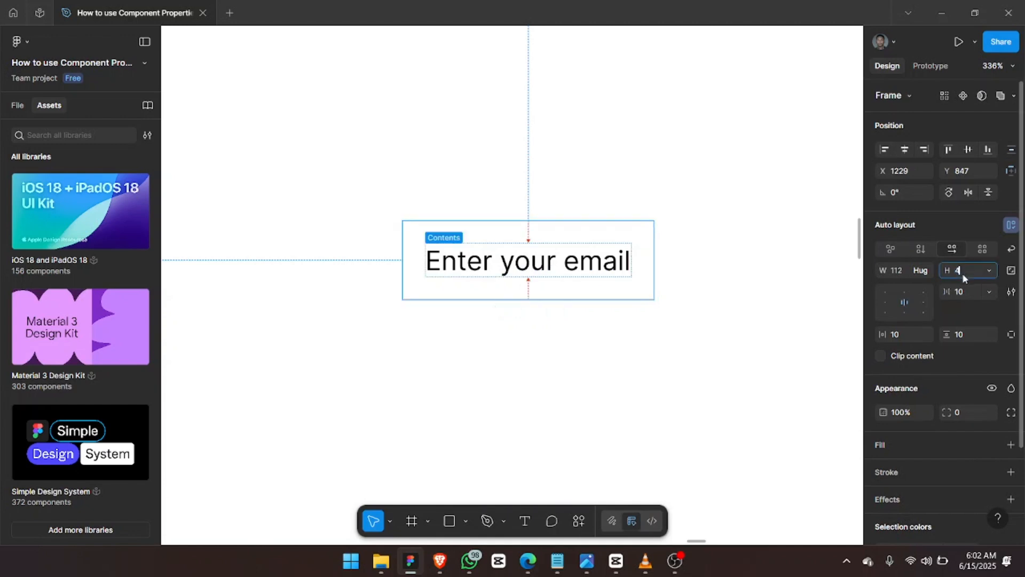
{"action": "type", "text": "8"}
{"action": "key", "text": "Return"}
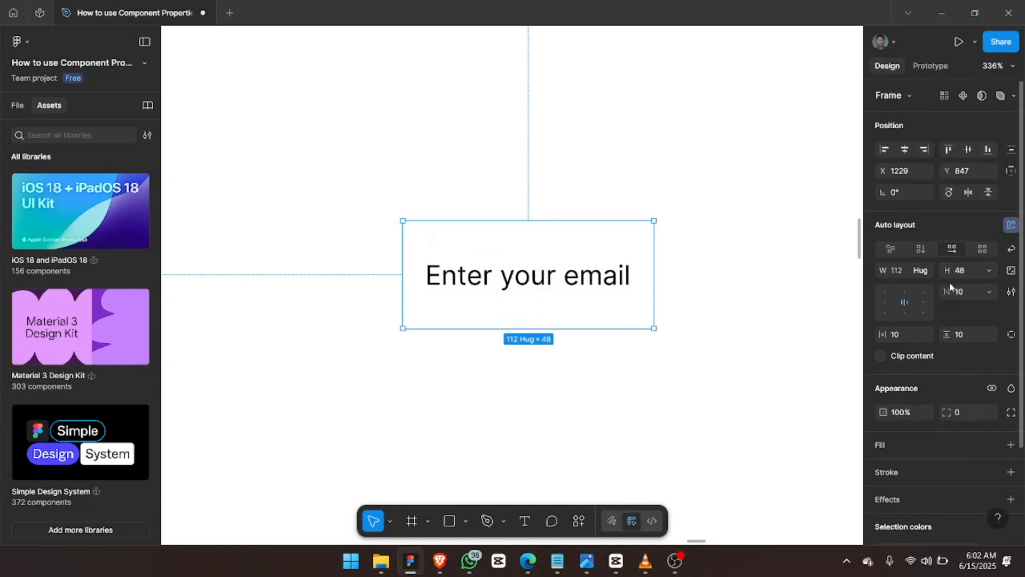
Make the input frame 400 wide with a black outline.
{"action": "left_click", "coordinate": [899, 271]}
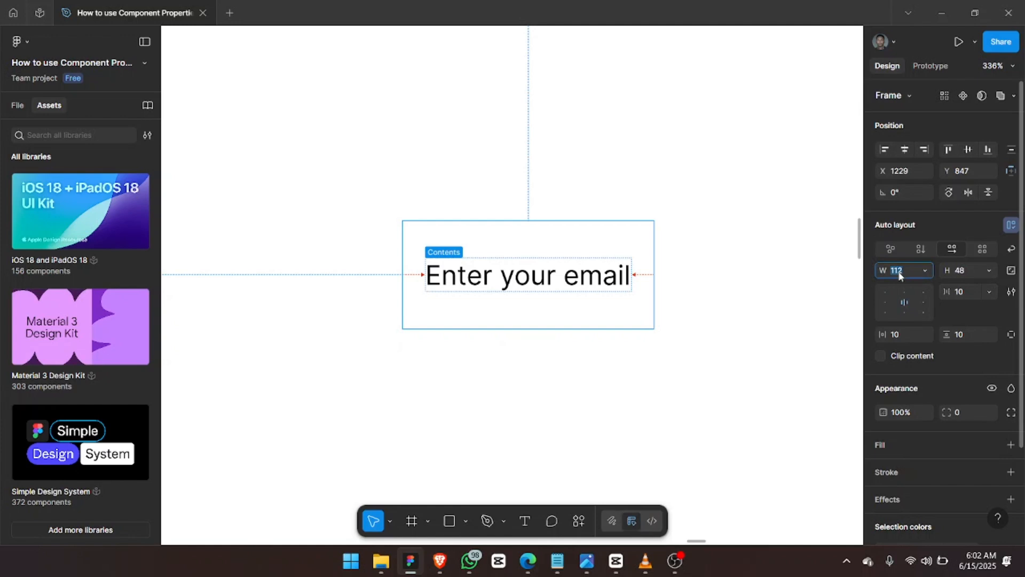
{"action": "scroll", "coordinate": [982, 342], "scroll_direction": "down", "scroll_amount": 2}
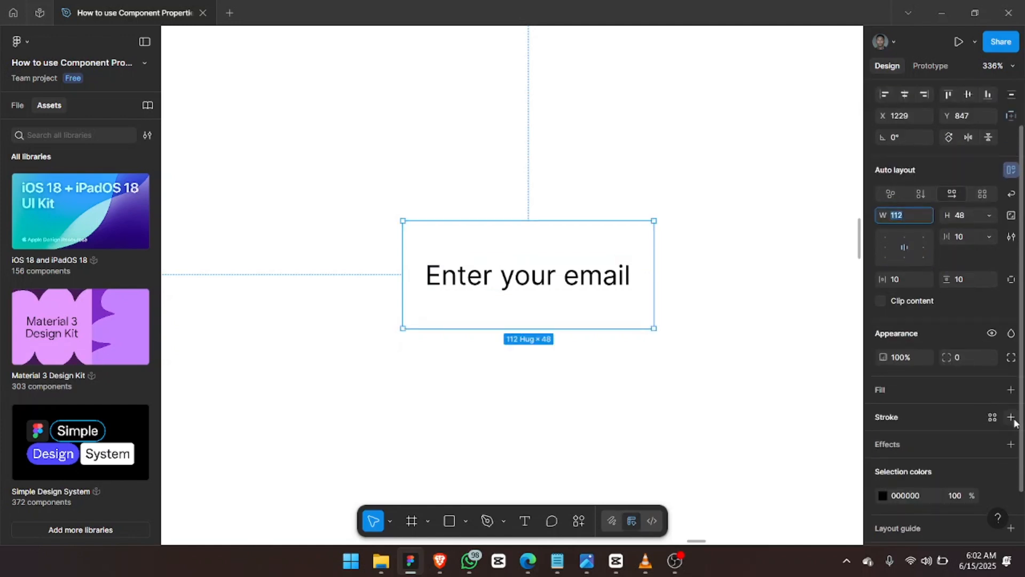
{"action": "left_click", "coordinate": [1011, 417]}
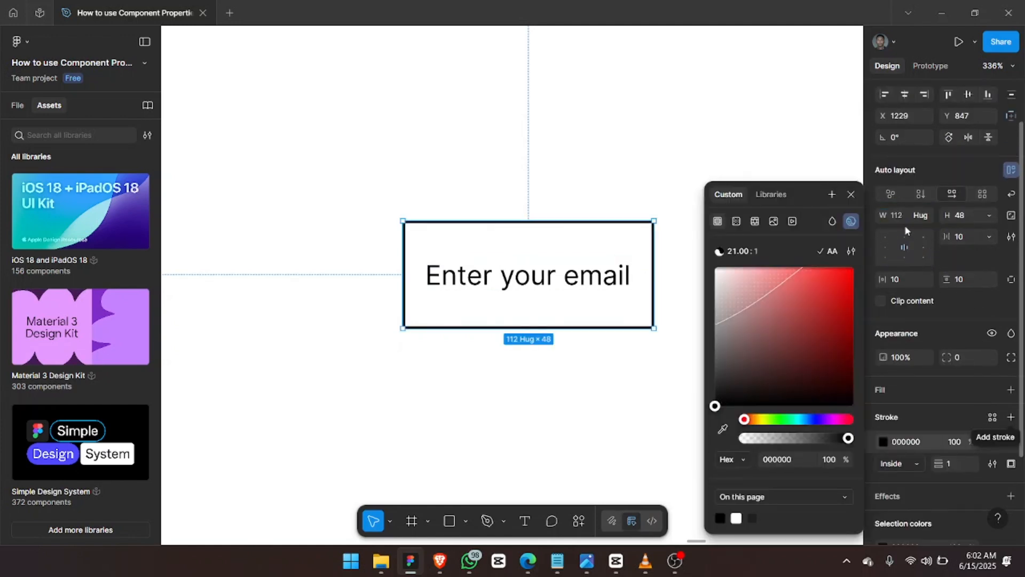
{"action": "left_click", "coordinate": [899, 218]}
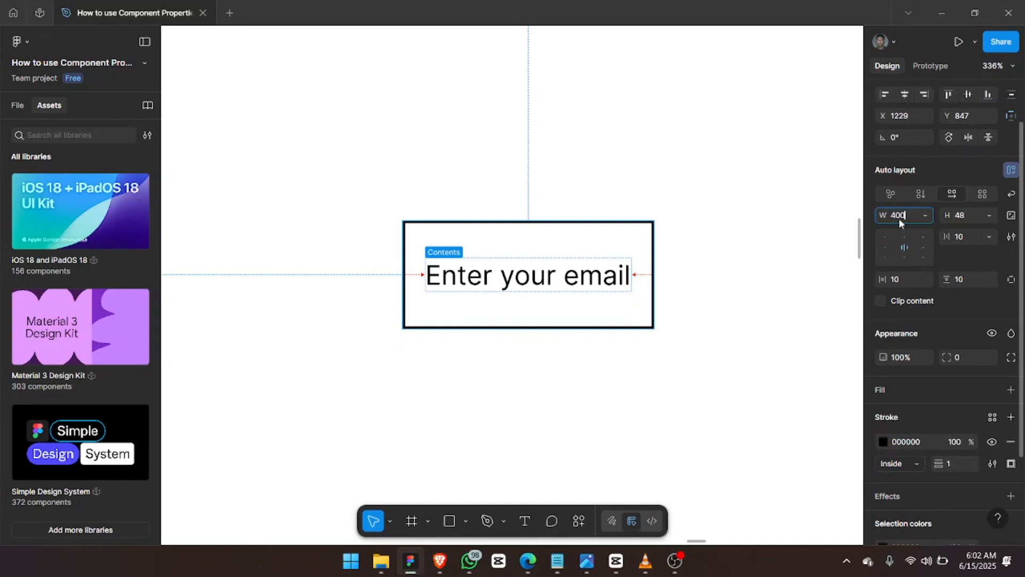
{"action": "key", "text": "Return"}
{"action": "key", "text": "shift+2"}
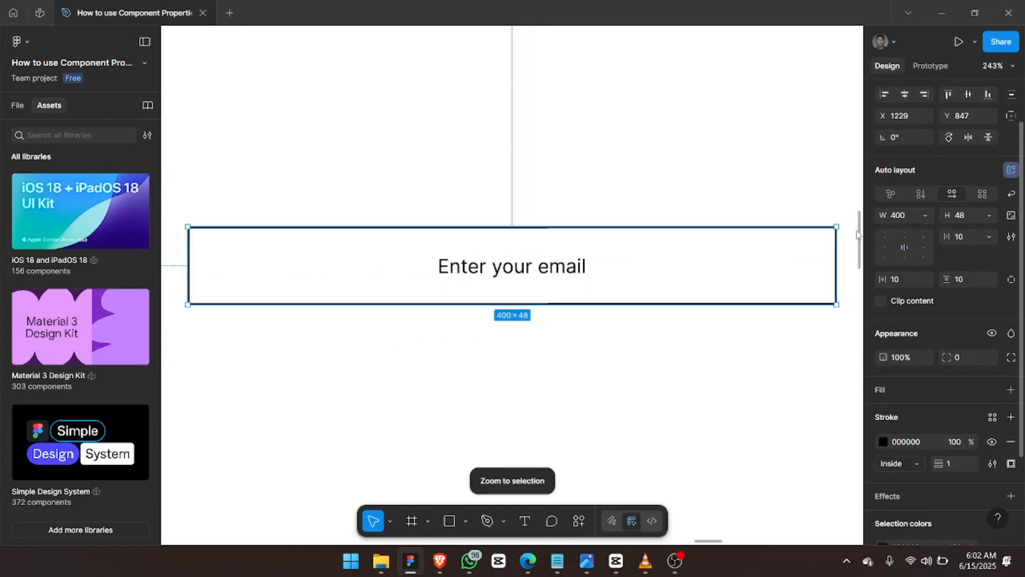
Left-align the text, set horizontal padding to 16 and corner radius to 8.
{"action": "left_click", "coordinate": [886, 246]}
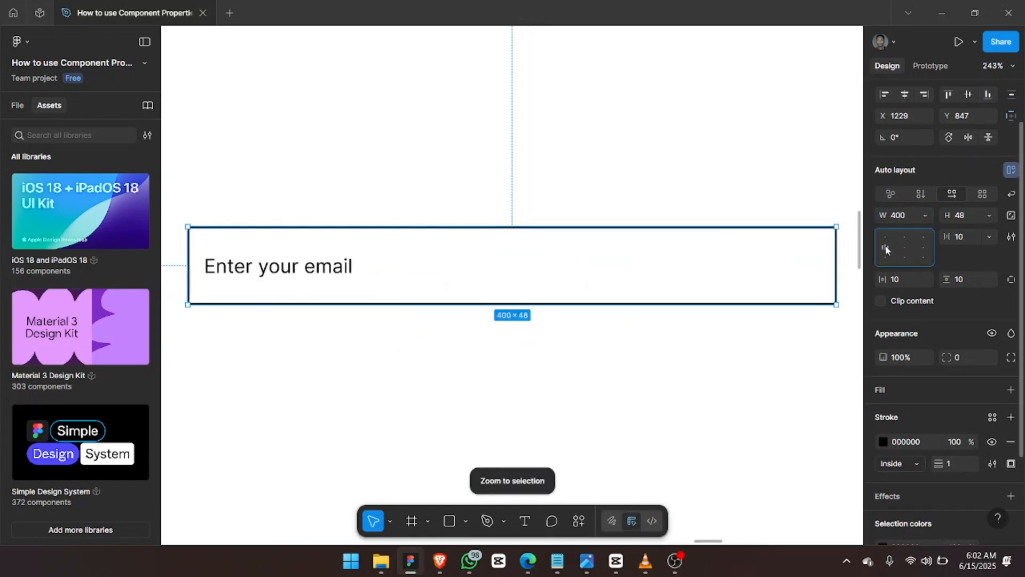
{"action": "left_click", "coordinate": [899, 280]}
{"action": "type", "text": "16"}
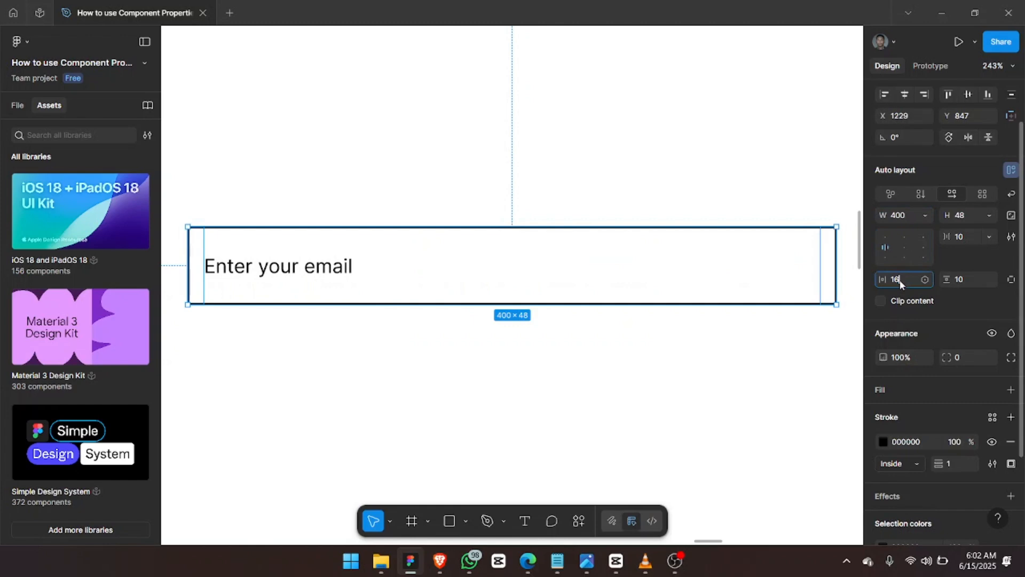
{"action": "key", "text": "Return"}
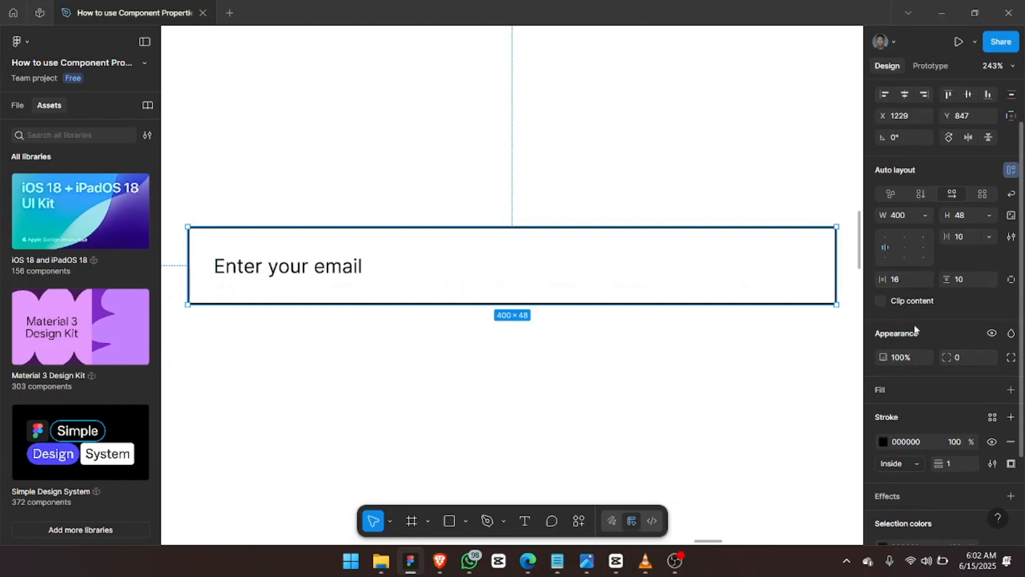
{"action": "left_click", "coordinate": [962, 359]}
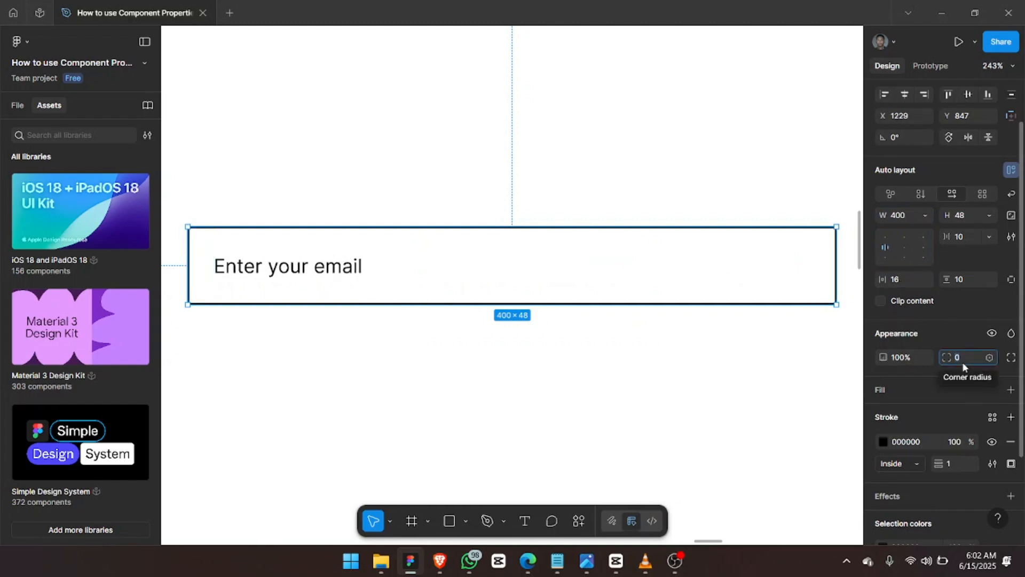
{"action": "type", "text": "8"}
{"action": "key", "text": "Return"}
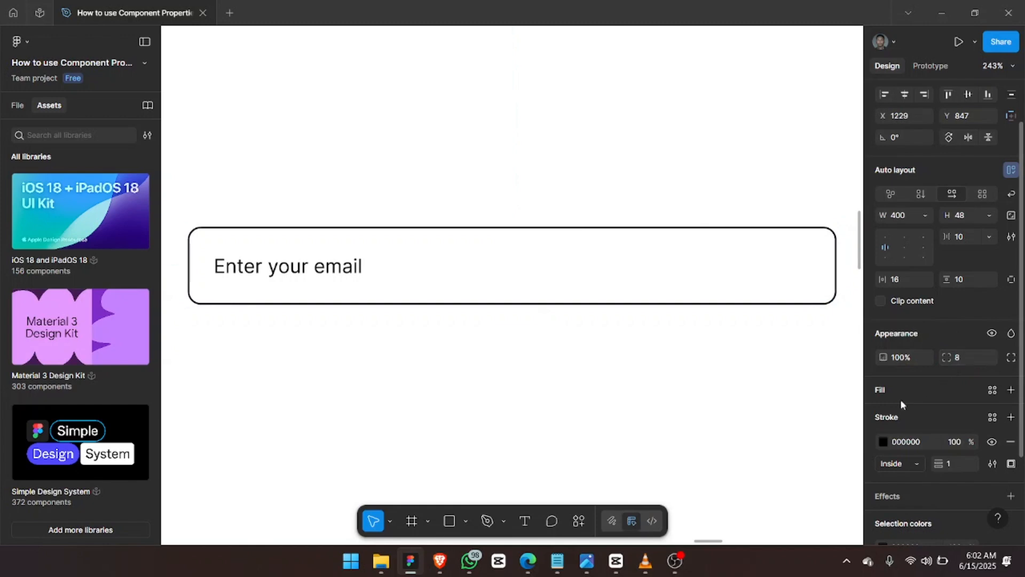
{"action": "key", "text": "ctrl+k"}
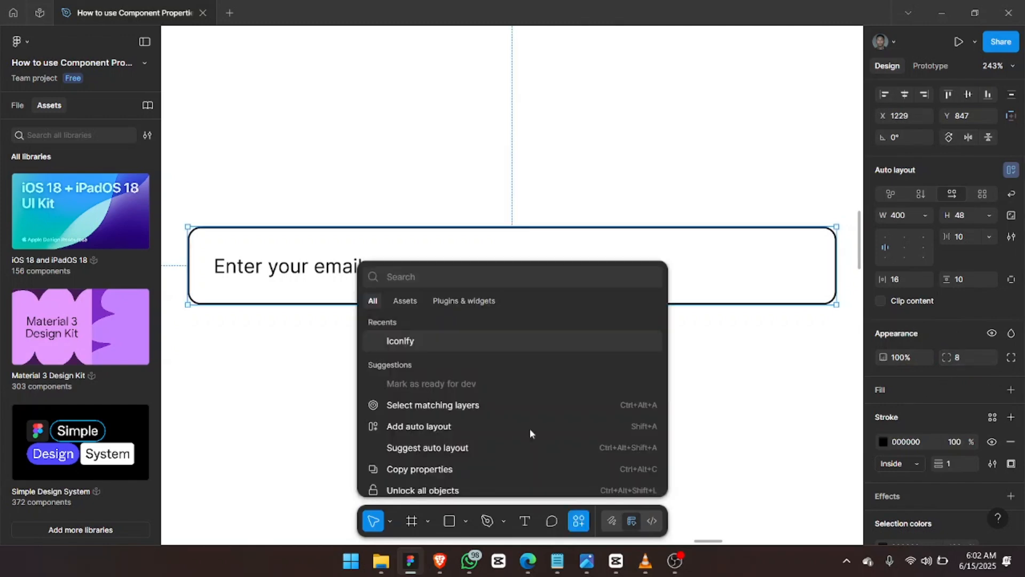
Insert a Mail icon from the Iconify plugin into the email input frame.
{"action": "left_click", "coordinate": [416, 340]}
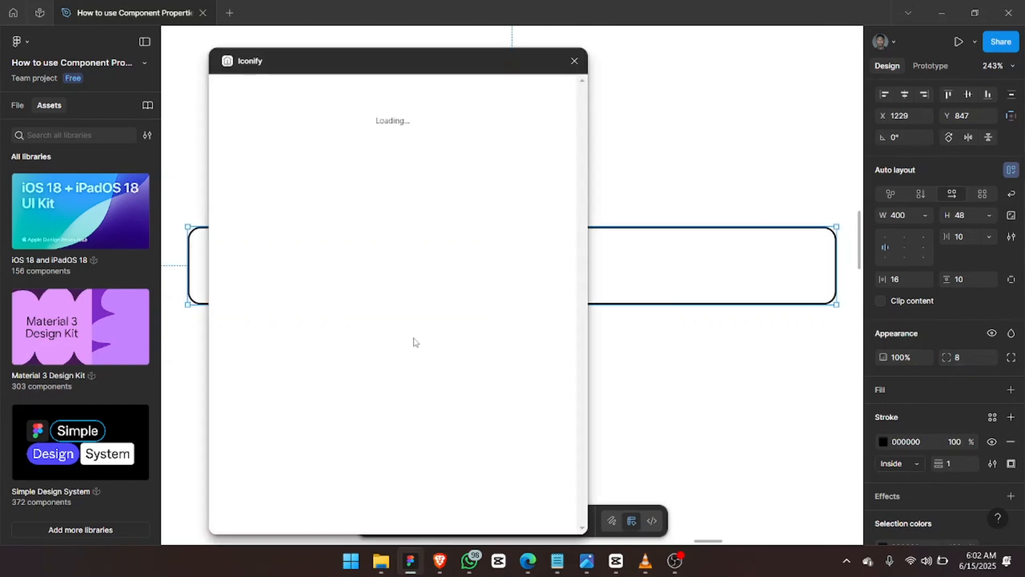
{"action": "left_click", "coordinate": [284, 131]}
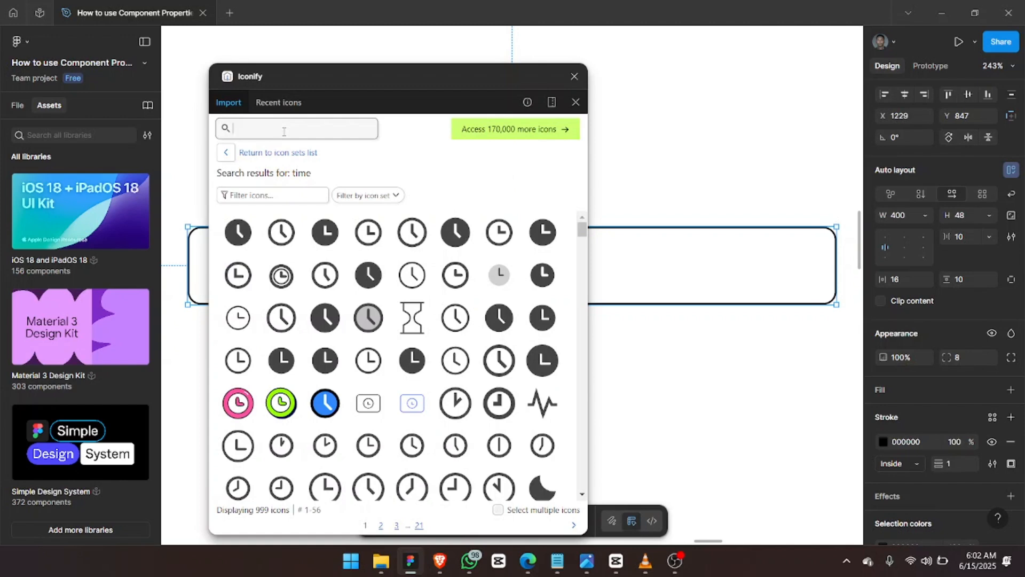
{"action": "type", "text": "Mail"}
{"action": "key", "text": "Return"}
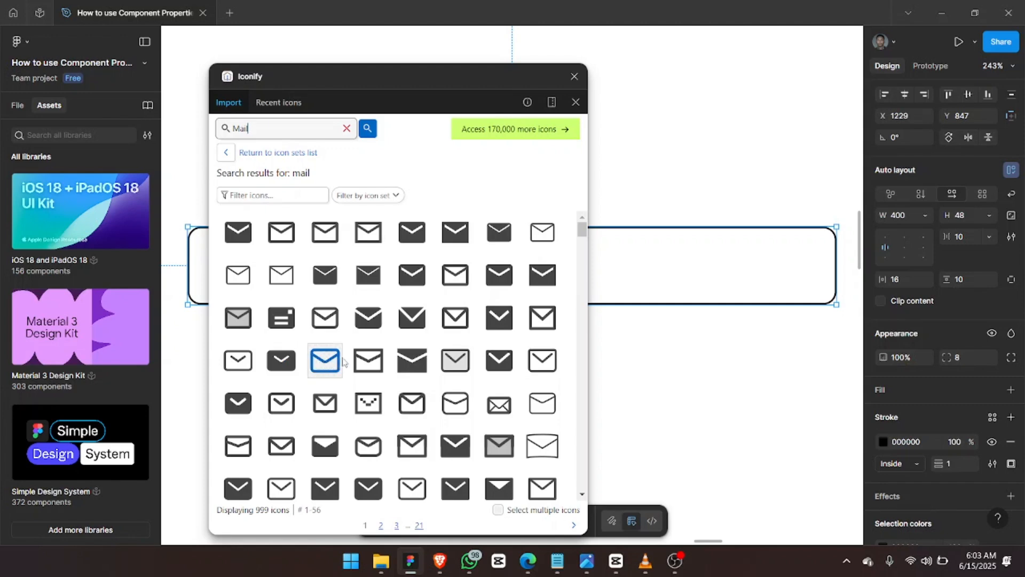
{"action": "scroll", "coordinate": [636, 255], "scroll_direction": "left", "scroll_amount": 5}
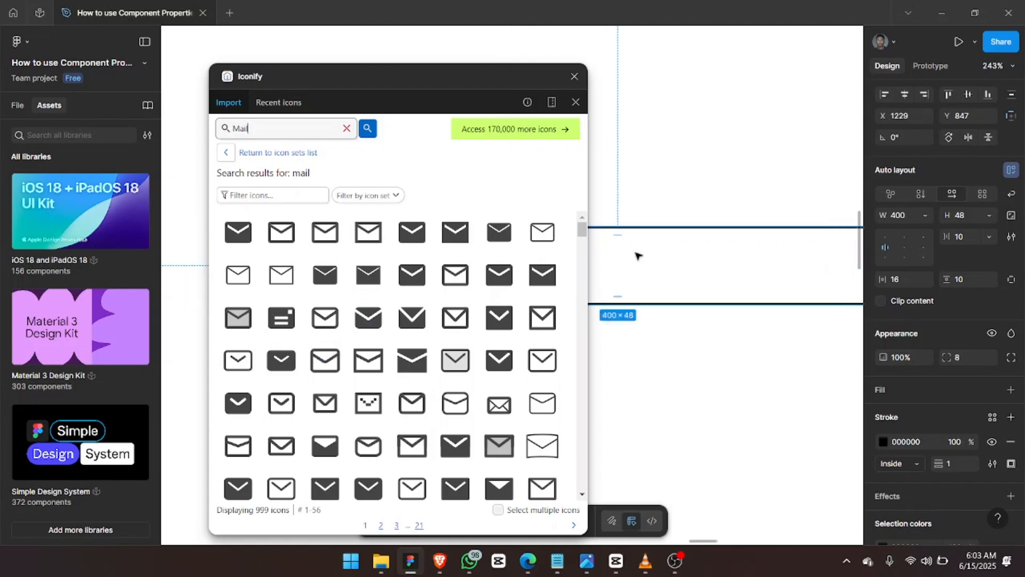
{"action": "scroll", "coordinate": [636, 256], "scroll_direction": "left", "scroll_amount": 2}
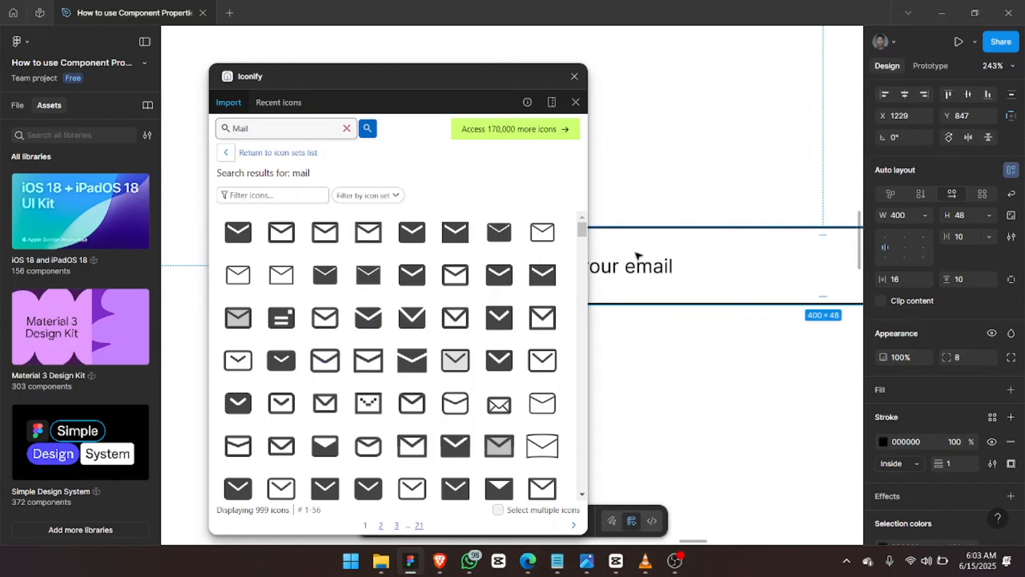
{"action": "left_click", "coordinate": [320, 321]}
{"action": "left_click_drag", "start_coordinate": [322, 323], "coordinate": [683, 269]}
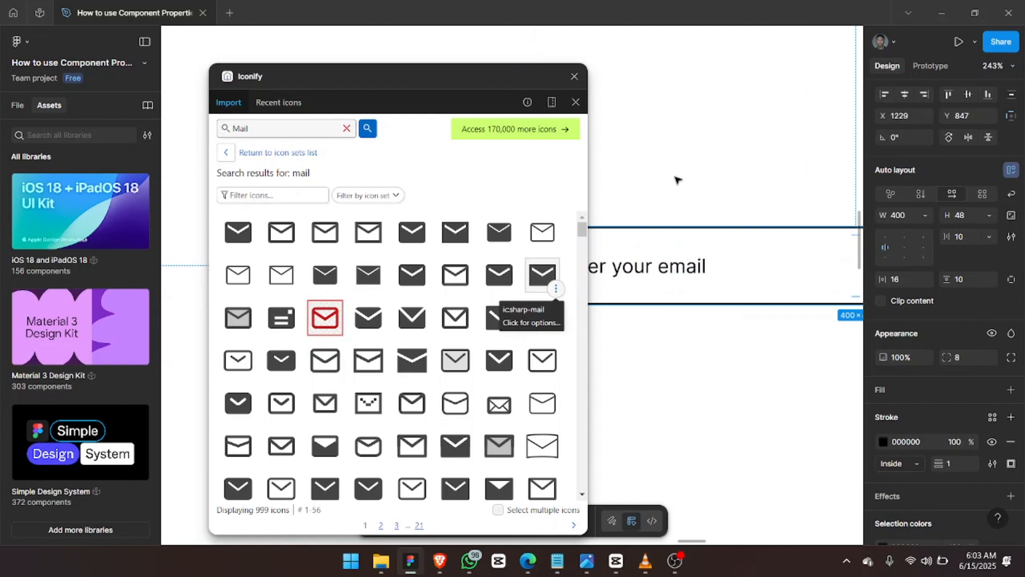
{"action": "left_click", "coordinate": [575, 75]}
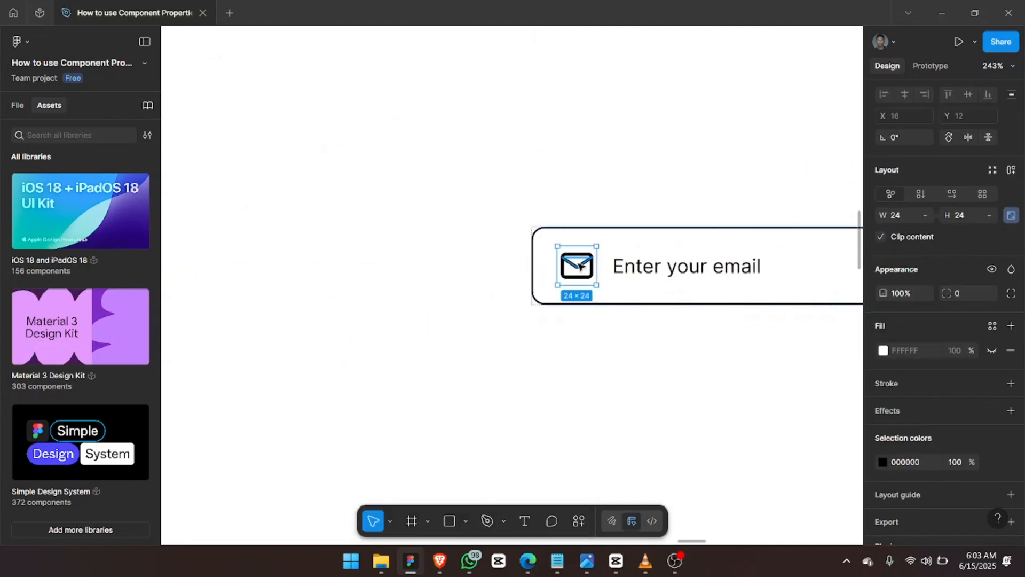
Give the envelope paths a 1.4 stroke, group them, and constrain vertically to Center.
{"action": "double_click", "coordinate": [579, 266]}
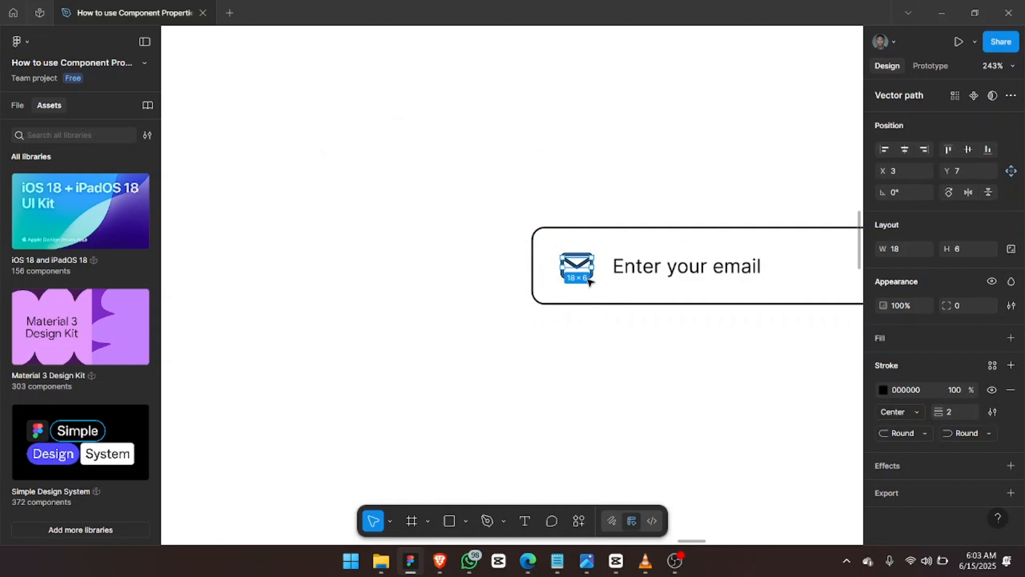
{"action": "left_click", "coordinate": [589, 279], "text": "shift"}
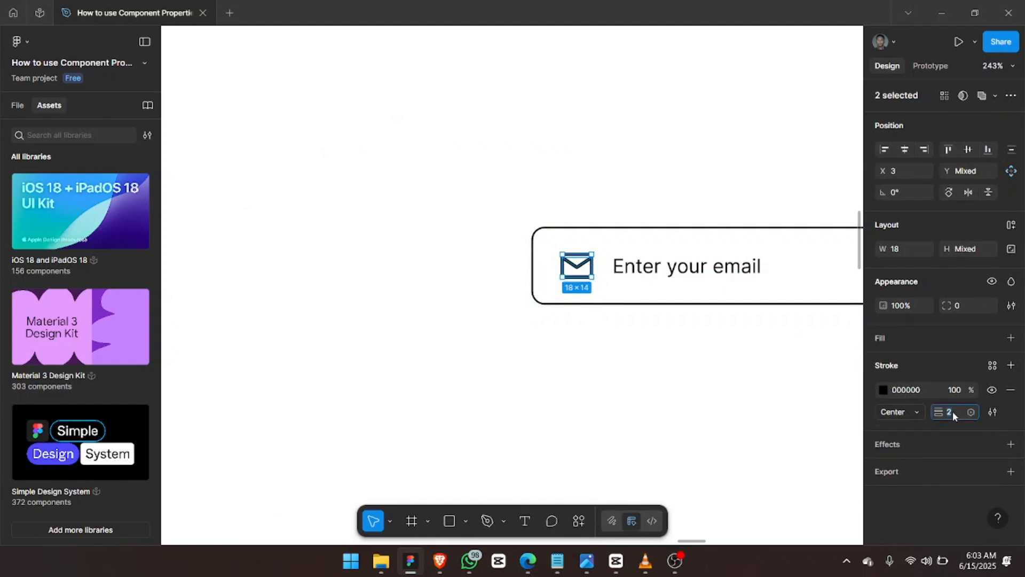
{"action": "type", "text": ".4"}
{"action": "key", "text": "Return"}
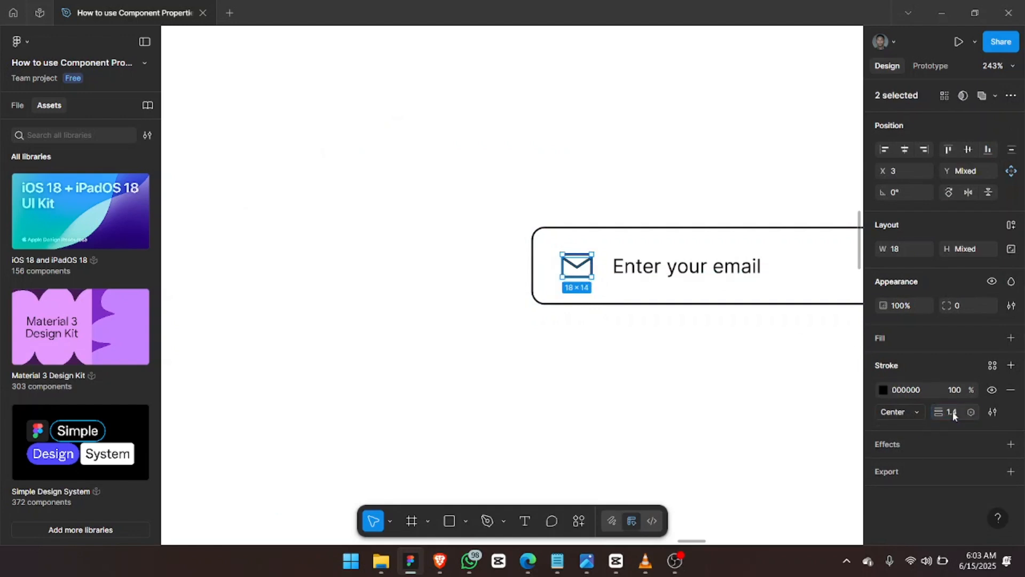
{"action": "key", "text": "ctrl+g"}
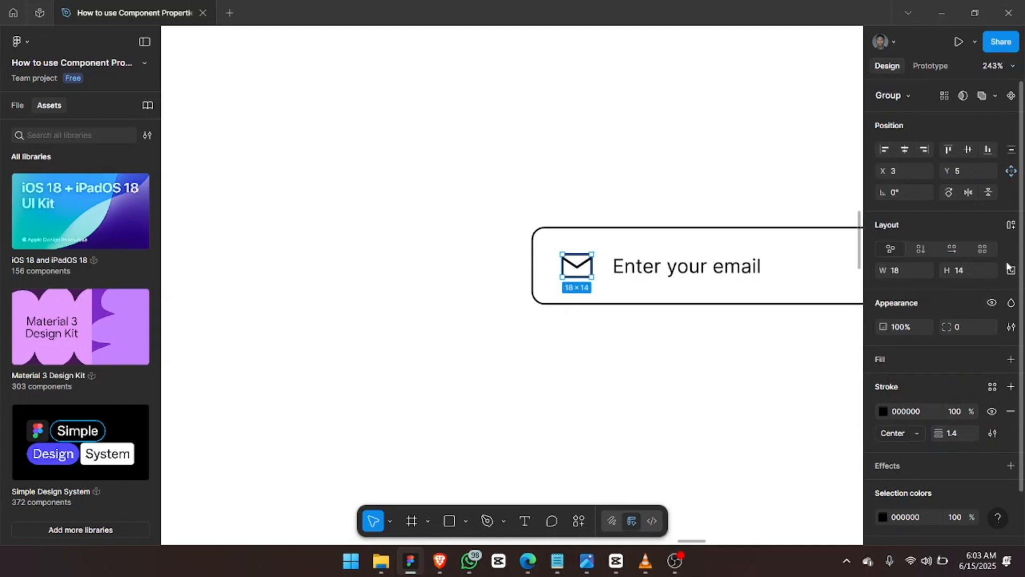
{"action": "left_click", "coordinate": [1012, 271]}
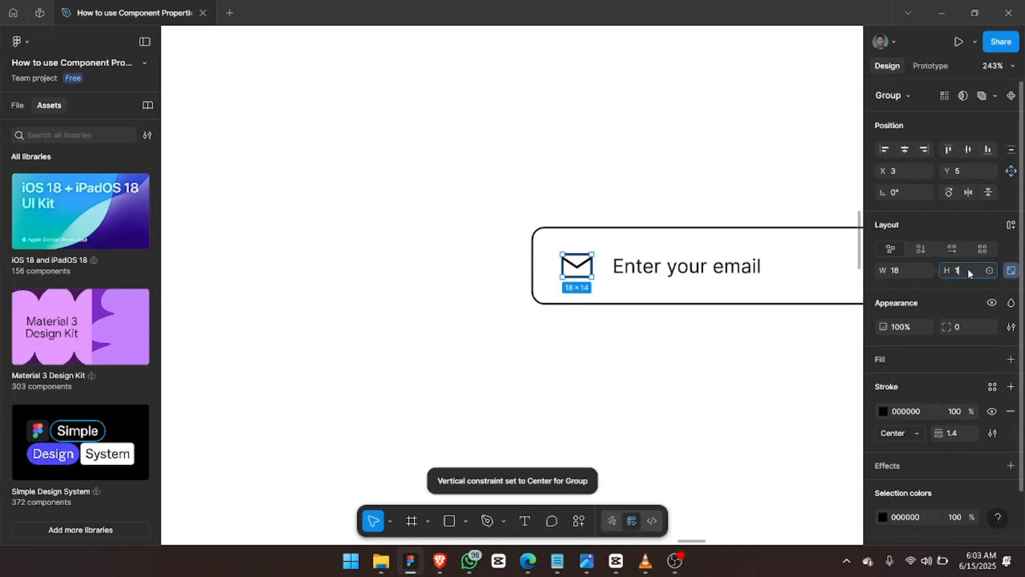
{"action": "left_click", "coordinate": [968, 271]}
{"action": "type", "text": "1"}
{"action": "key", "text": "Return"}
{"action": "key", "text": "ctrl+z"}
{"action": "scroll", "coordinate": [602, 339], "scroll_direction": "right", "scroll_amount": 3}
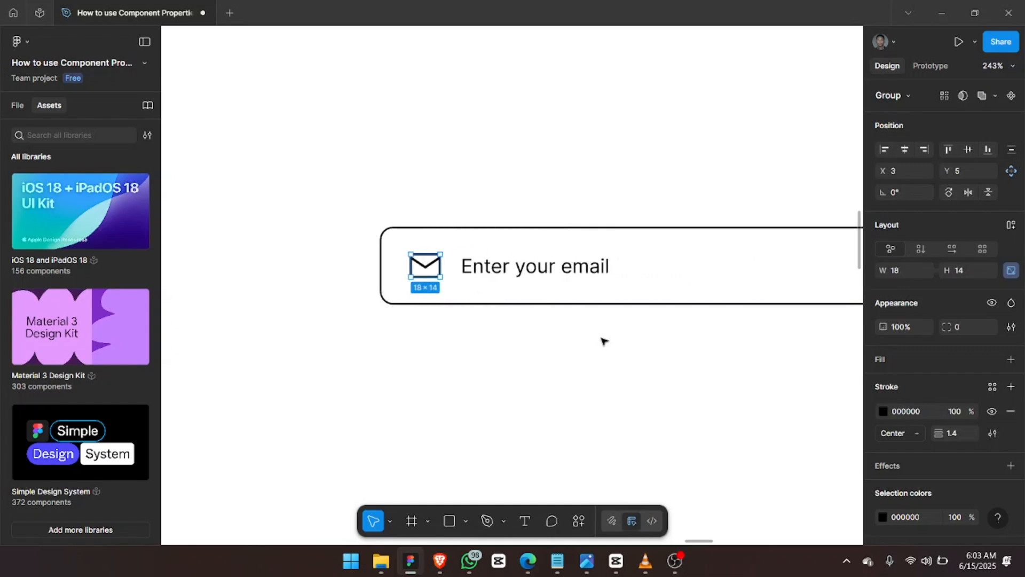
{"action": "scroll", "coordinate": [603, 340], "scroll_direction": "right", "scroll_amount": 2}
Recolour the input box's stroke from black to custom light grey DDDDDD.
{"action": "left_click", "coordinate": [454, 269]}
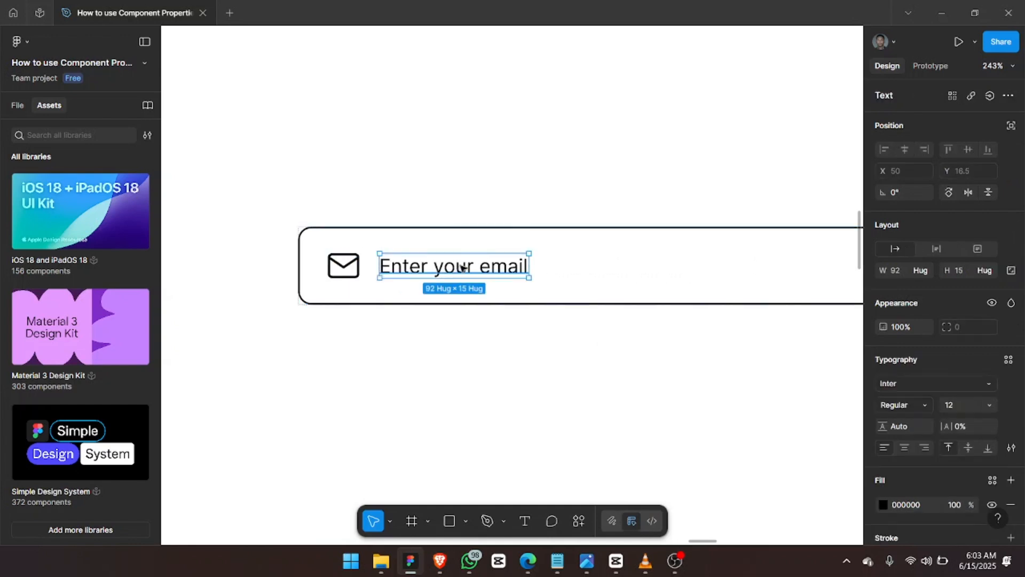
{"action": "left_click", "coordinate": [589, 240]}
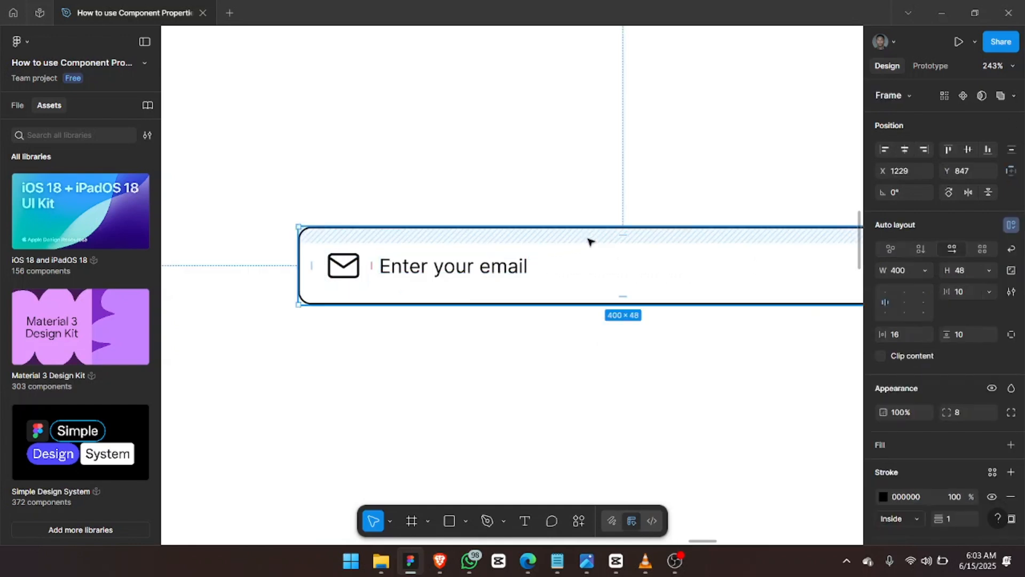
{"action": "left_click", "coordinate": [994, 472]}
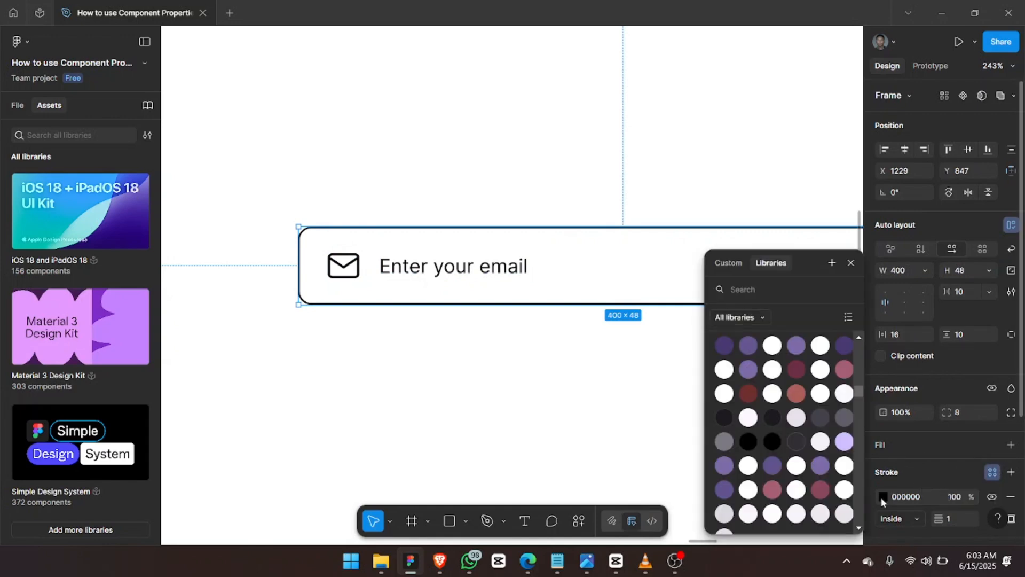
{"action": "left_click", "coordinate": [883, 497]}
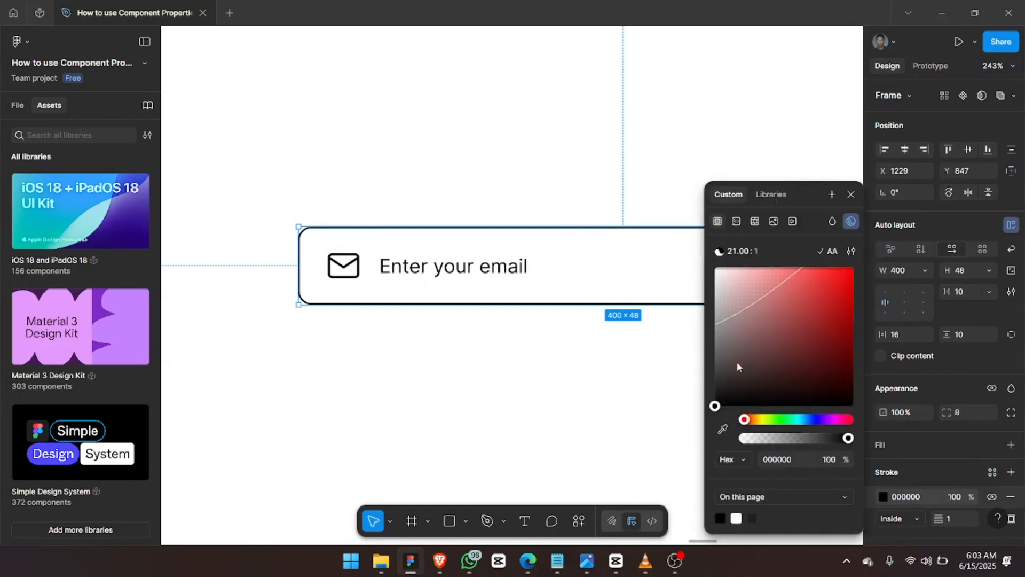
{"action": "left_click_drag", "start_coordinate": [721, 362], "coordinate": [716, 280]}
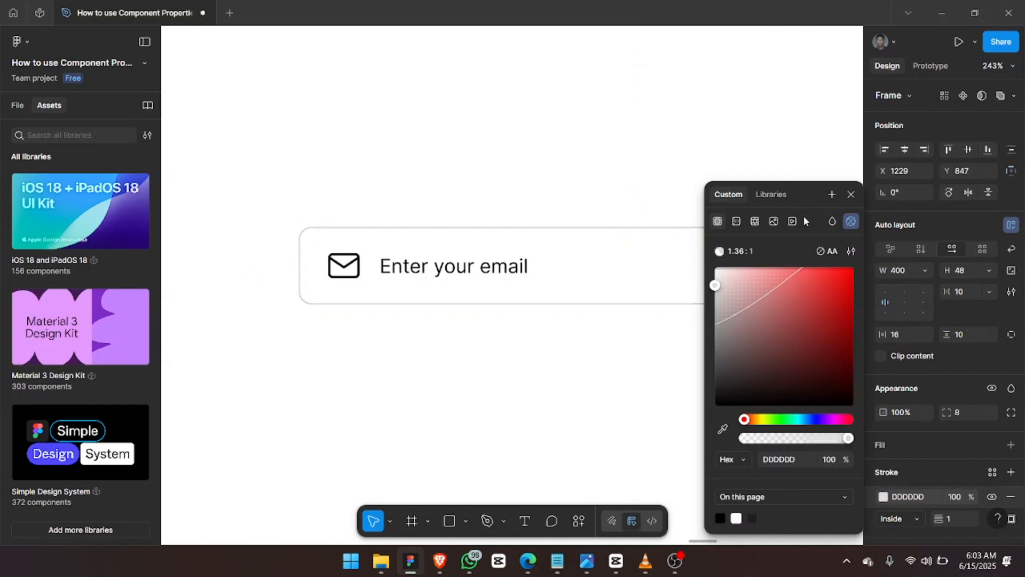
{"action": "left_click", "coordinate": [852, 194]}
{"action": "double_click", "coordinate": [441, 273]}
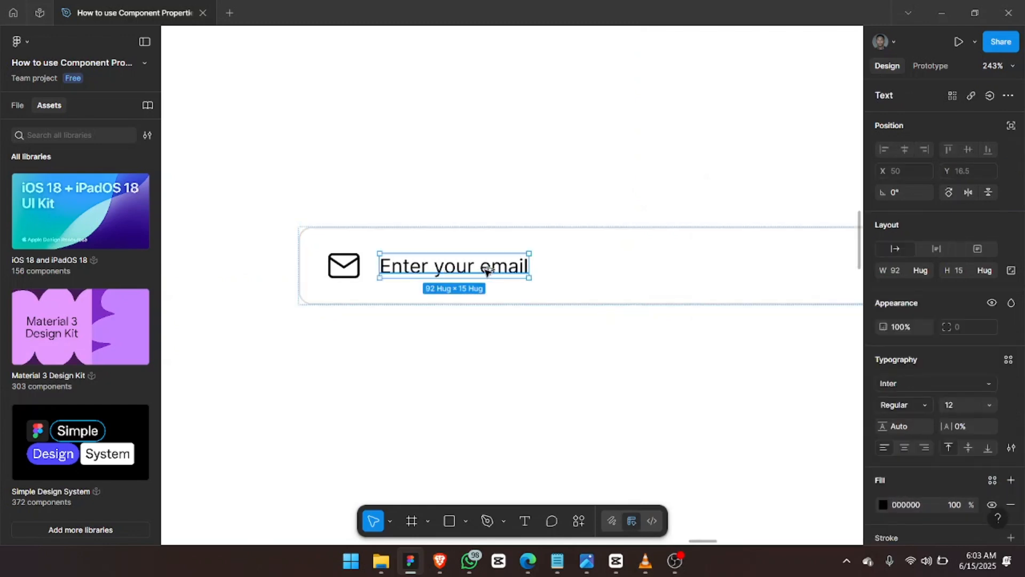
Copy the placeholder text below the input and retype it as 'This is a helper text'.
{"action": "left_click_drag", "start_coordinate": [487, 271], "coordinate": [388, 329]}
{"action": "double_click", "coordinate": [381, 331]}
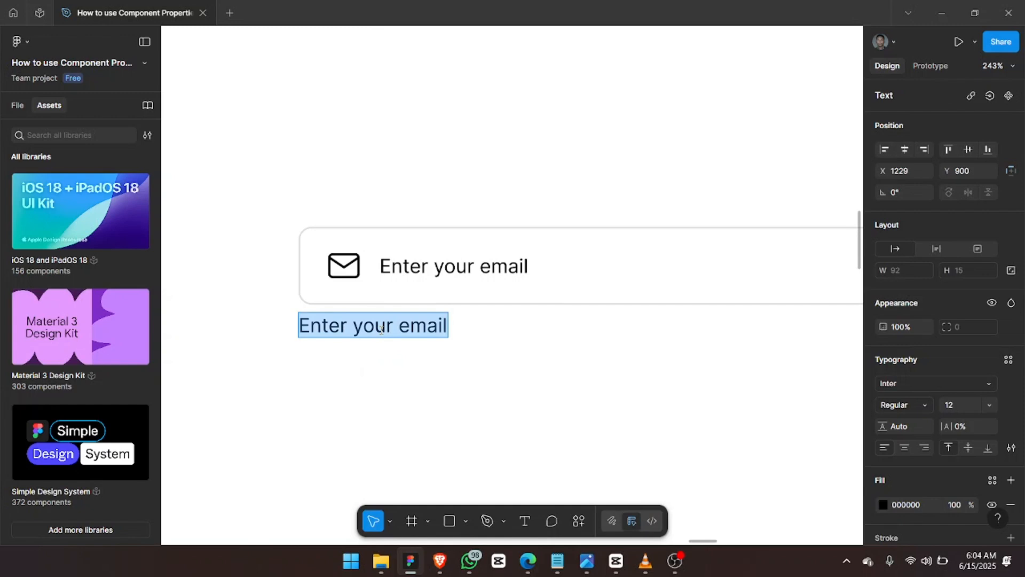
{"action": "type", "text": "This is a h"}
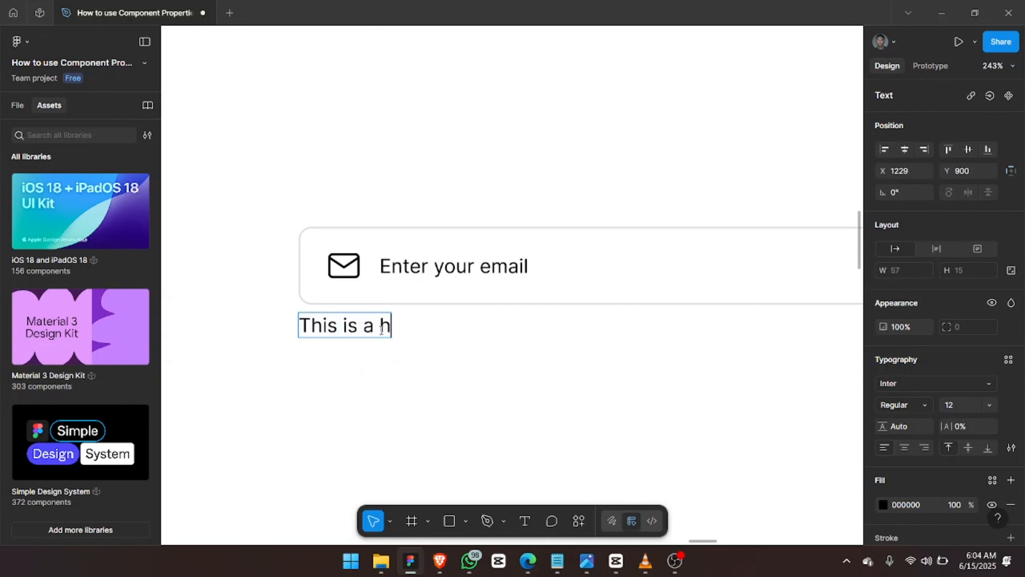
{"action": "type", "text": "elper "}
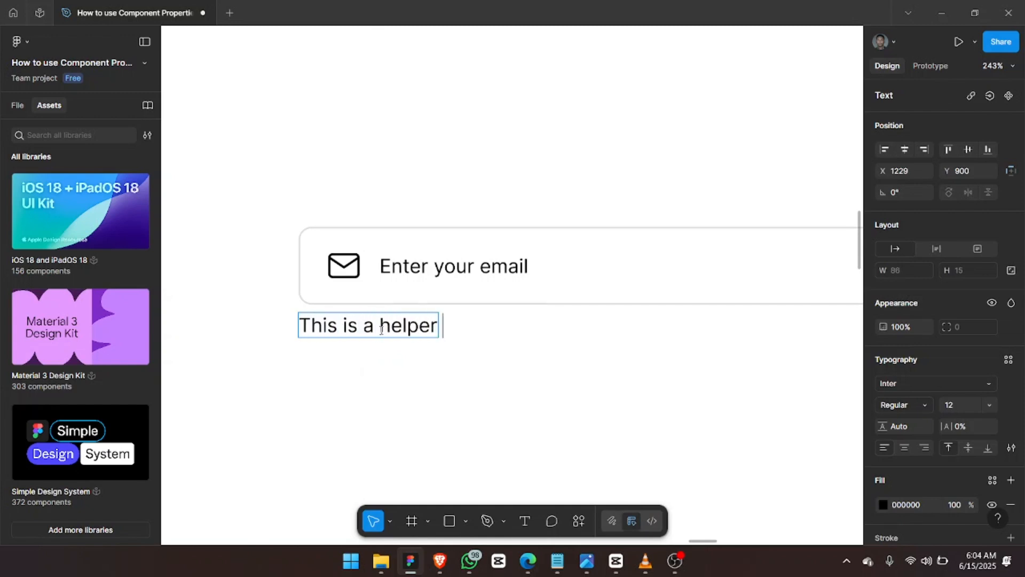
{"action": "type", "text": "text"}
Add an Iconify info icon beside the helper text, sized 14×14.
{"action": "key", "text": "Escape"}
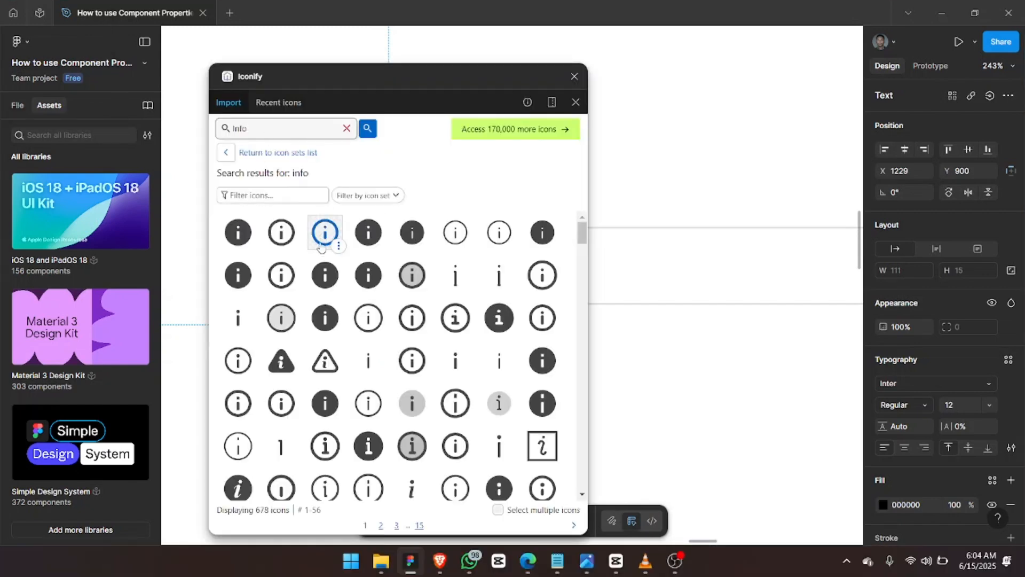
{"action": "left_click_drag", "start_coordinate": [322, 233], "coordinate": [701, 256]}
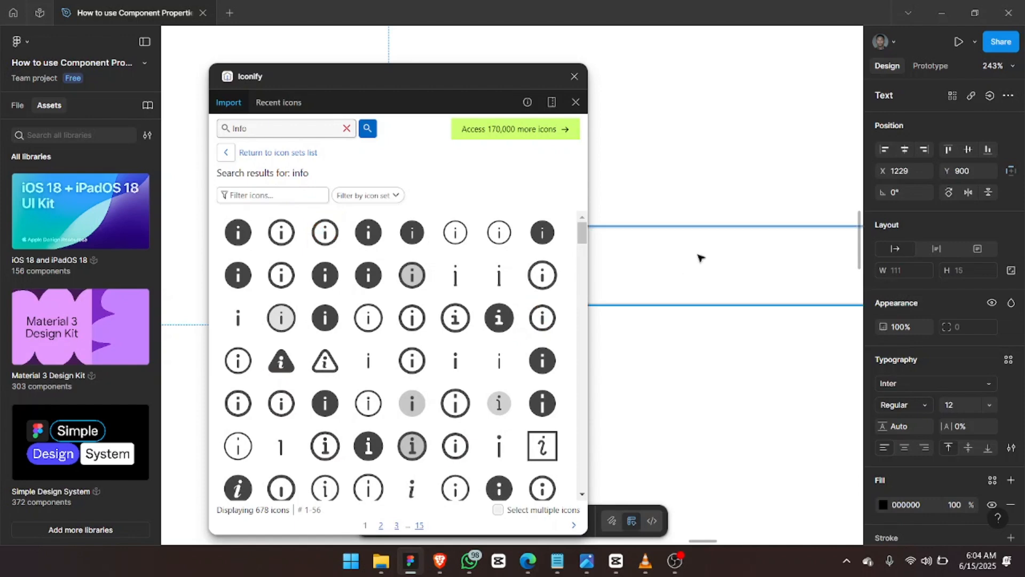
{"action": "left_click", "coordinate": [575, 76]}
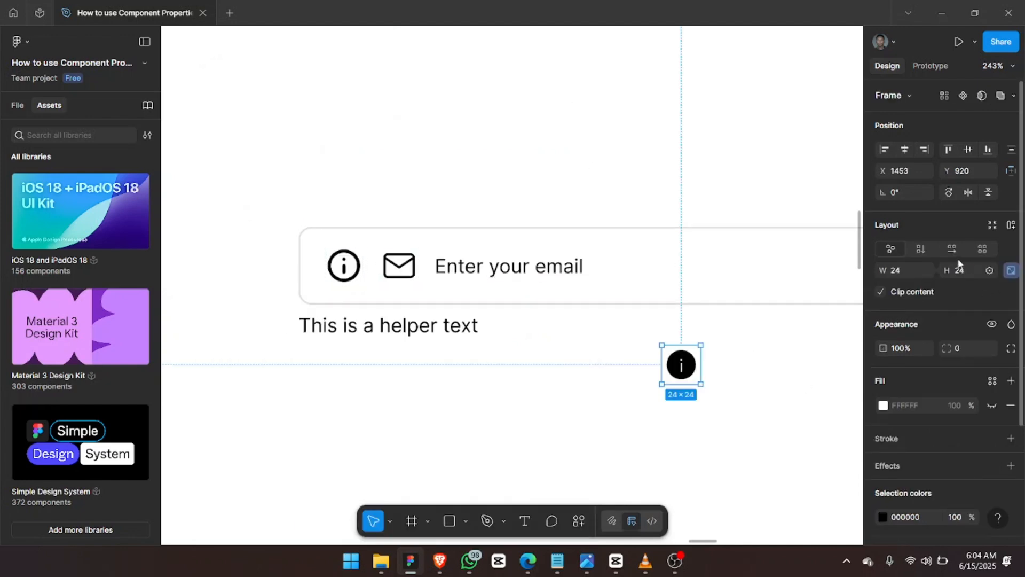
{"action": "left_click", "coordinate": [967, 274]}
{"action": "type", "text": "14"}
{"action": "key", "text": "Return"}
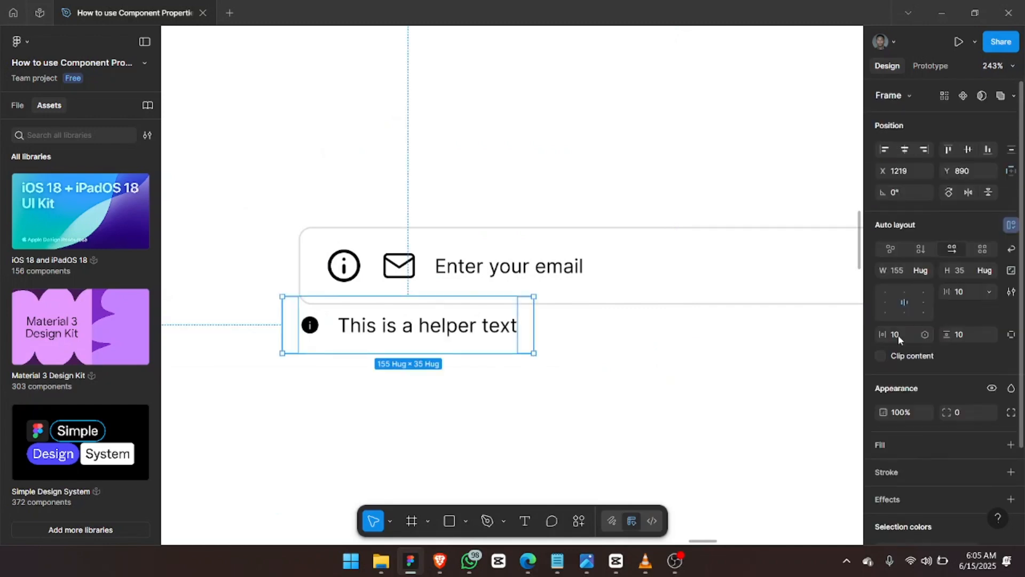
Set the helper row's padding to 0 and position it under the input.
{"action": "left_click", "coordinate": [898, 335]}
{"action": "type", "text": "0"}
{"action": "key", "text": "Tab"}
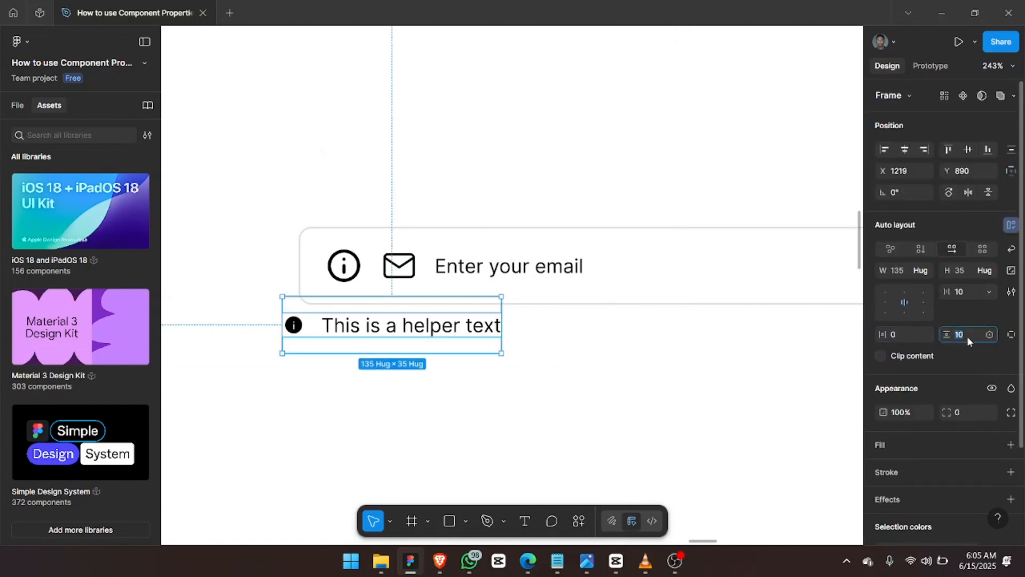
{"action": "type", "text": "0"}
{"action": "key", "text": "Return"}
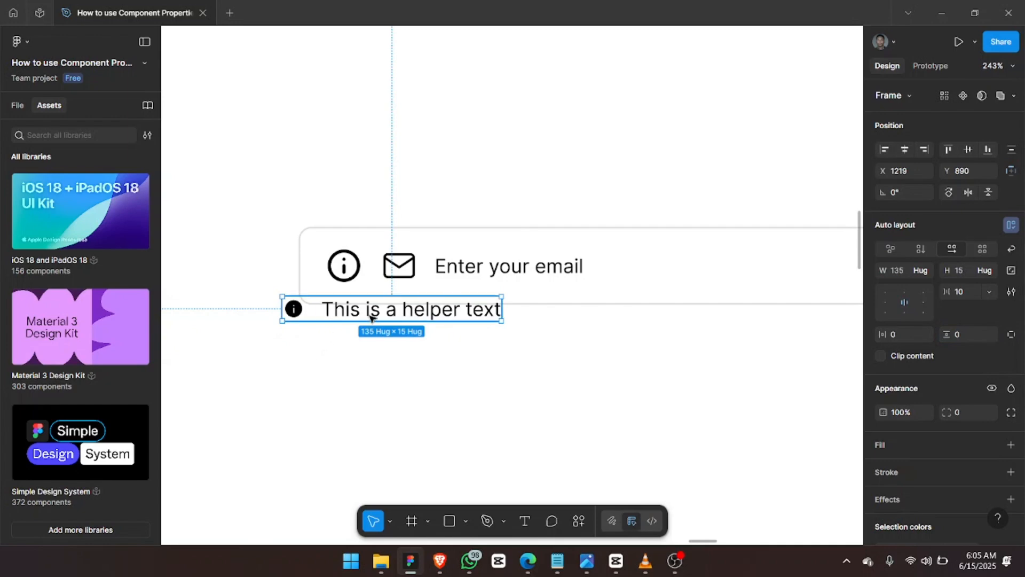
{"action": "left_click_drag", "start_coordinate": [377, 324], "coordinate": [391, 334]}
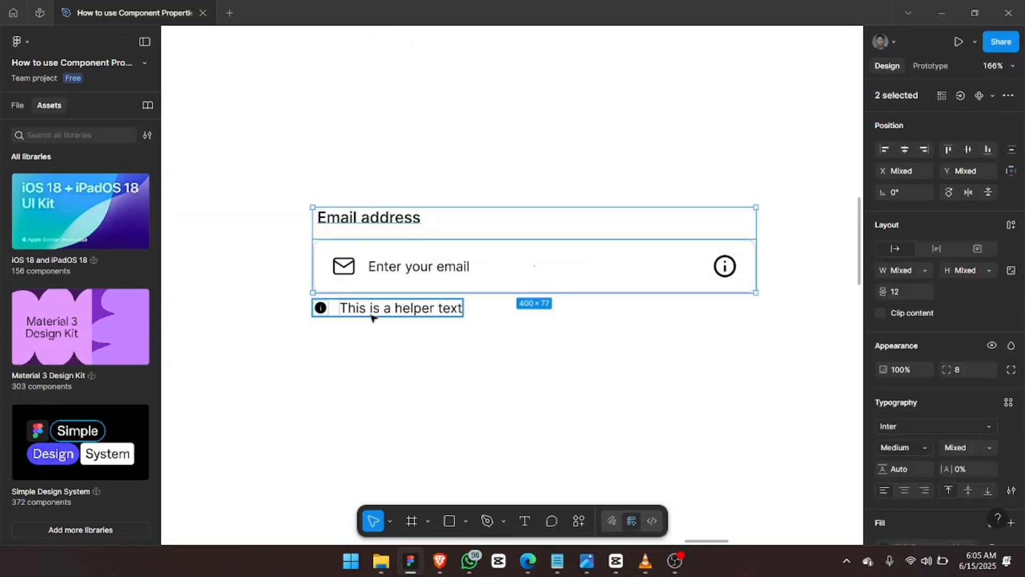
{"action": "left_click", "coordinate": [371, 314], "text": "shift"}
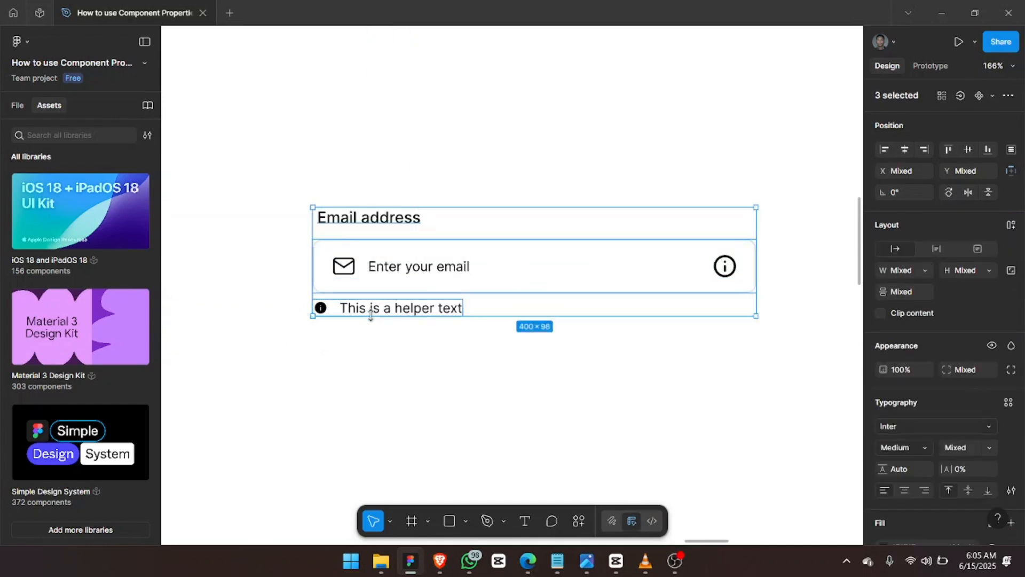
Stack label, input and helper text in vertical auto layout with 8 spacing, moved higher.
{"action": "key", "text": "shift+a"}
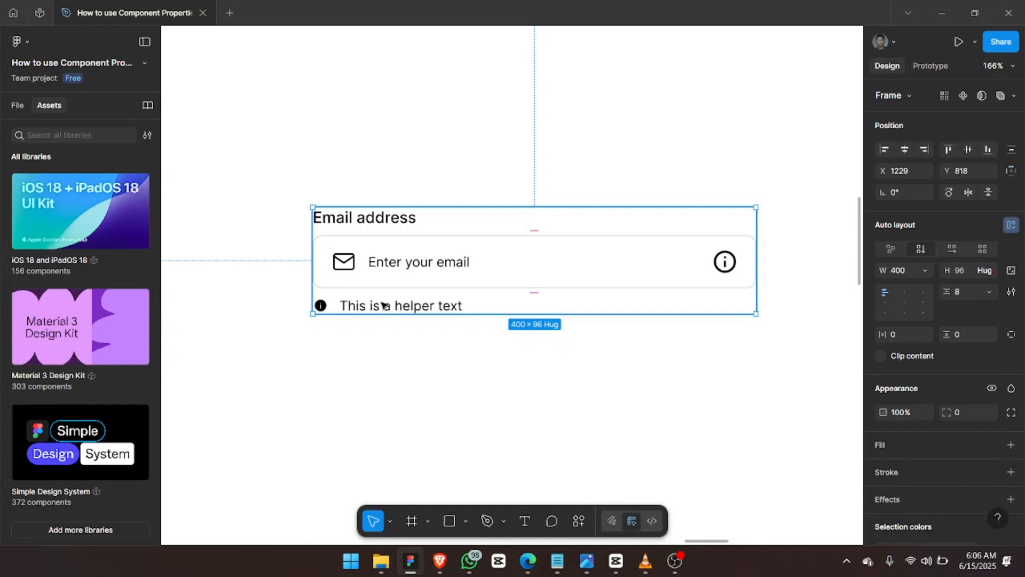
{"action": "scroll", "coordinate": [383, 305], "scroll_direction": "down", "scroll_amount": 10, "text": "ctrl"}
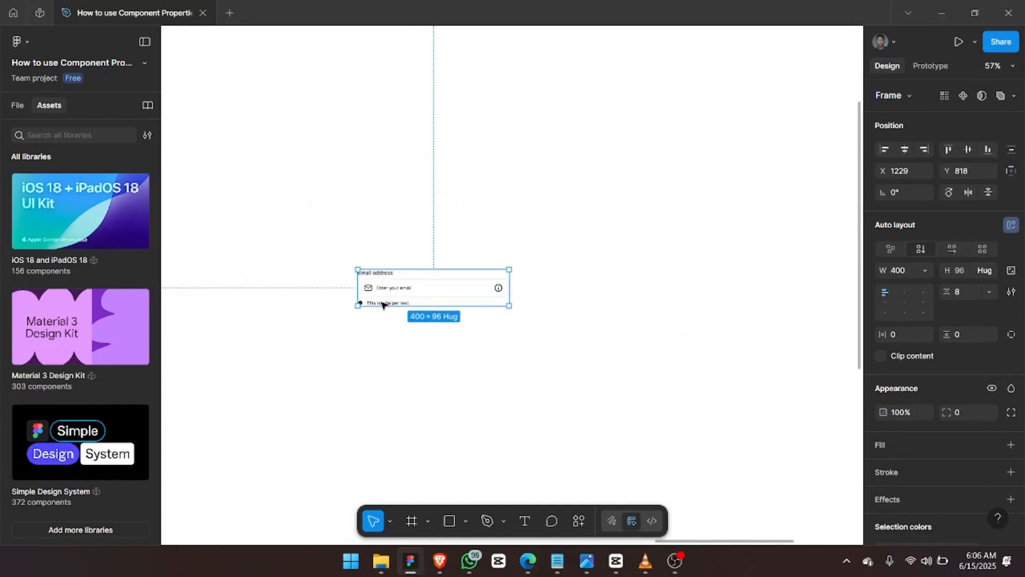
{"action": "scroll", "coordinate": [382, 305], "scroll_direction": "up", "scroll_amount": 5, "text": "ctrl"}
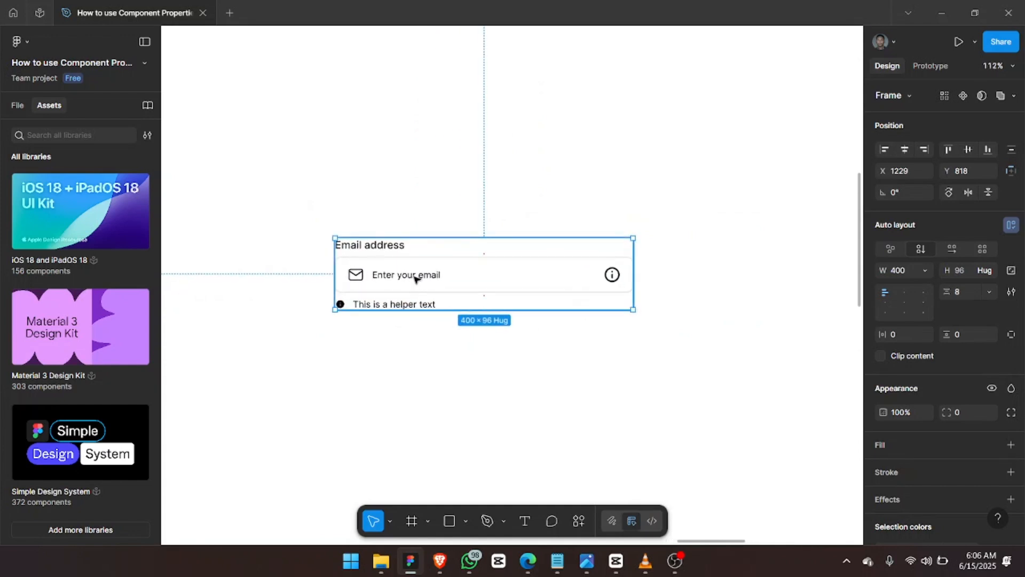
{"action": "left_click_drag", "start_coordinate": [415, 278], "coordinate": [426, 177]}
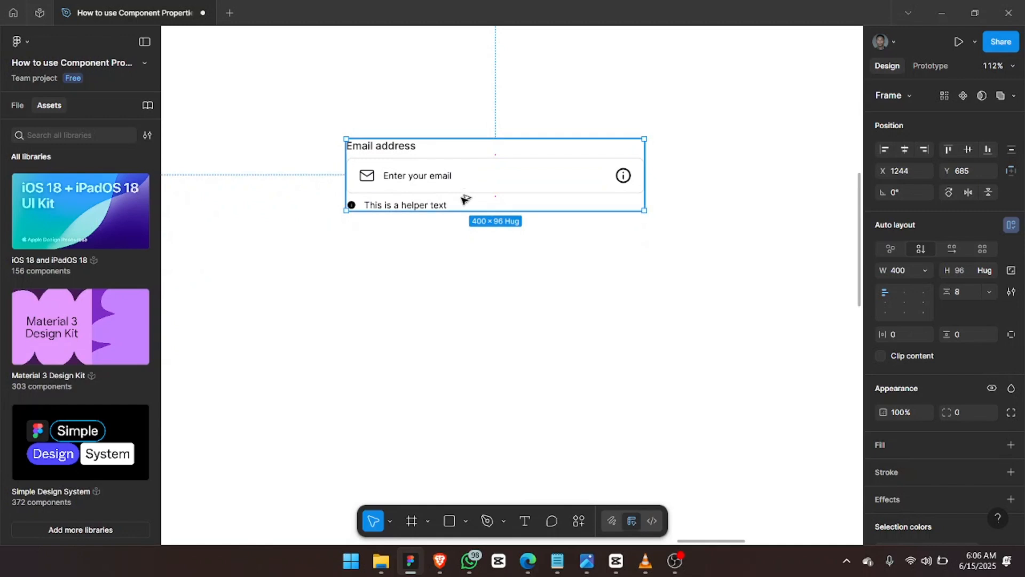
Duplicate the 400×96 email field twice, spacing each copy evenly below the previous.
{"action": "key", "text": "ctrl+d"}
{"action": "key", "text": "shift+Down"}
{"action": "key", "text": "shift+Down"}
{"action": "key", "text": "shift+Down"}
{"action": "key", "text": "shift+Down"}
{"action": "key", "text": "shift+Down"}
{"action": "key", "text": "shift+Down"}
{"action": "key", "text": "shift+Down"}
{"action": "key", "text": "shift+Down"}
{"action": "key", "text": "shift+Down"}
{"action": "key", "text": "shift+Down"}
{"action": "key", "text": "shift+Down"}
{"action": "key", "text": "shift+Down"}
{"action": "key", "text": "Down"}
{"action": "key", "text": "Down"}
{"action": "key", "text": "Down"}
{"action": "key", "text": "Down"}
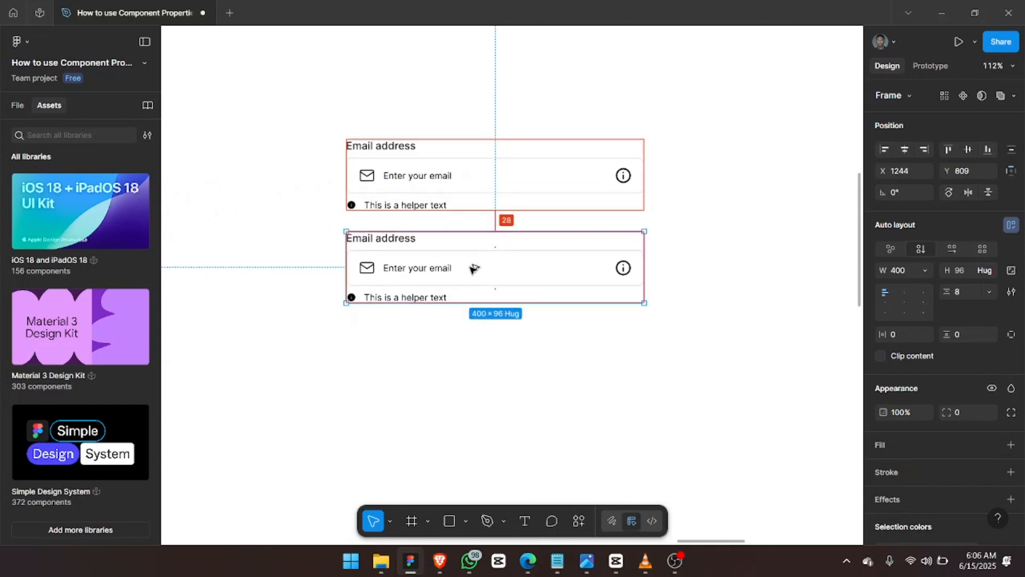
{"action": "key", "text": "Down"}
{"action": "key", "text": "Down"}
{"action": "key", "text": "Down"}
{"action": "key", "text": "Down"}
{"action": "key", "text": "Down"}
{"action": "key", "text": "Down"}
{"action": "key", "text": "Down"}
{"action": "key", "text": "Down"}
{"action": "key", "text": "Down"}
{"action": "scroll", "coordinate": [472, 271], "scroll_direction": "down", "scroll_amount": 2}
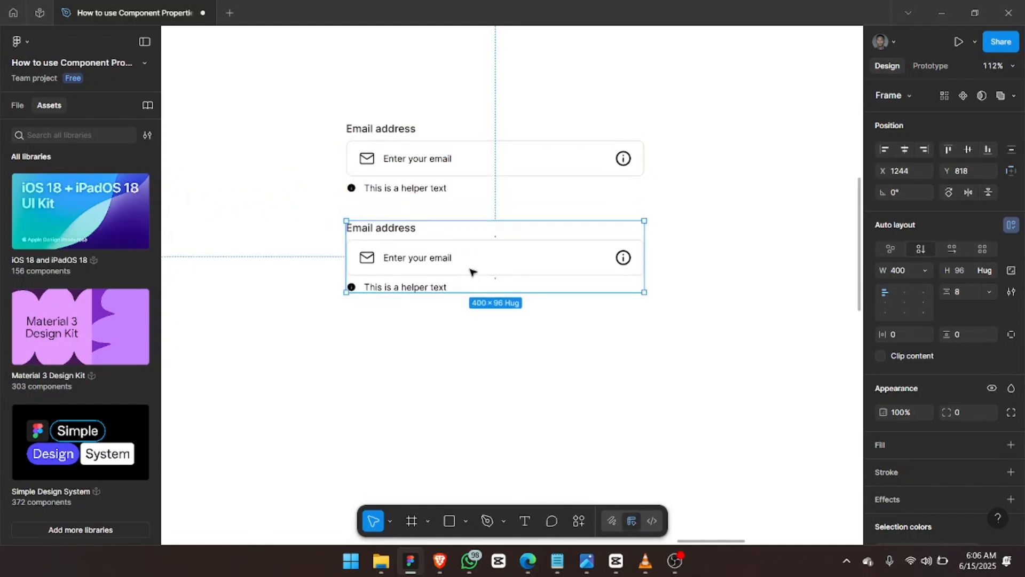
{"action": "key", "text": "ctrl+d"}
{"action": "key", "text": "shift+Down"}
{"action": "key", "text": "shift+Down"}
{"action": "key", "text": "shift+Down"}
{"action": "key", "text": "shift+Down"}
{"action": "key", "text": "shift+Down"}
{"action": "key", "text": "shift+Down"}
{"action": "key", "text": "shift+Down"}
{"action": "key", "text": "shift+Down"}
{"action": "key", "text": "shift+Down"}
{"action": "key", "text": "shift+Down"}
{"action": "key", "text": "shift+Down"}
{"action": "key", "text": "shift+Down"}
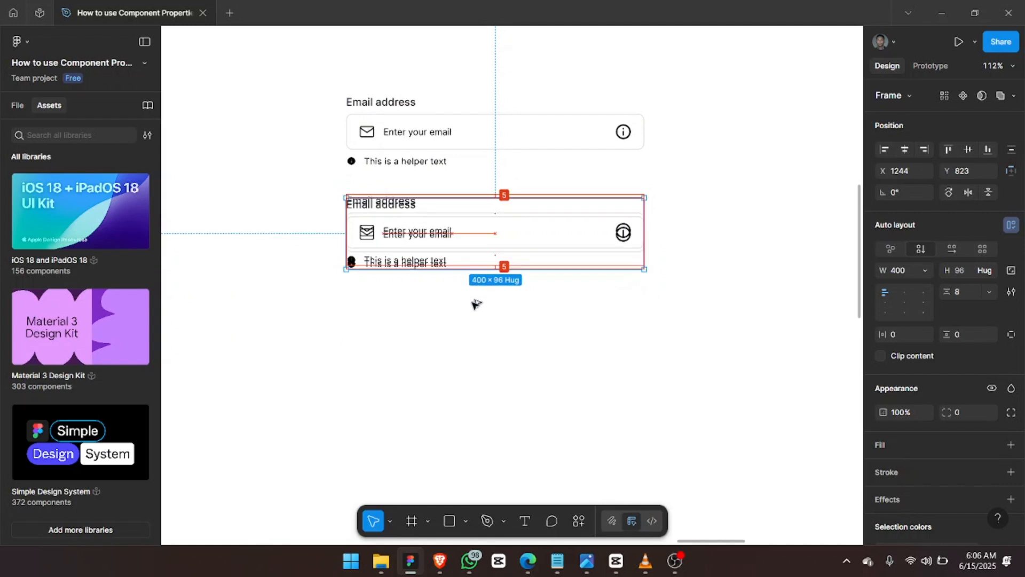
{"action": "key", "text": "Down"}
{"action": "key", "text": "Down"}
{"action": "key", "text": "Down"}
{"action": "key", "text": "Down"}
{"action": "key", "text": "Down"}
{"action": "key", "text": "Down"}
{"action": "key", "text": "Down"}
{"action": "key", "text": "Down"}
{"action": "key", "text": "Down"}
{"action": "key", "text": "Down"}
{"action": "key", "text": "Down"}
{"action": "key", "text": "Down"}
{"action": "key", "text": "Down"}
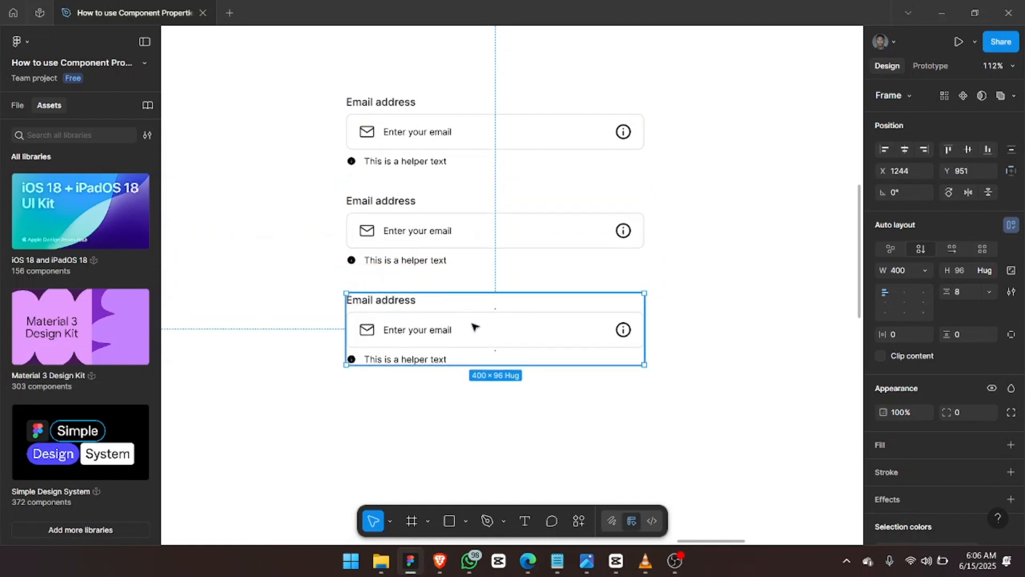
{"action": "scroll", "coordinate": [474, 327], "scroll_direction": "up", "scroll_amount": 1}
{"action": "scroll", "coordinate": [474, 327], "scroll_direction": "right", "scroll_amount": 1}
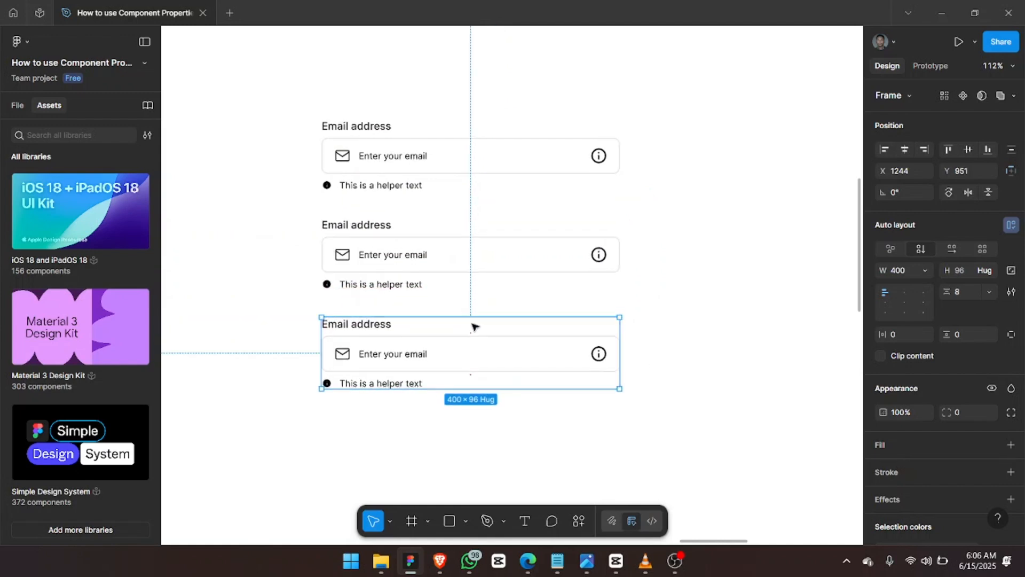
Insert a | caret before the middle field's placeholder and colour it blue 0C53BE.
{"action": "double_click", "coordinate": [372, 261]}
{"action": "scroll", "coordinate": [372, 261], "scroll_direction": "up", "scroll_amount": 5}
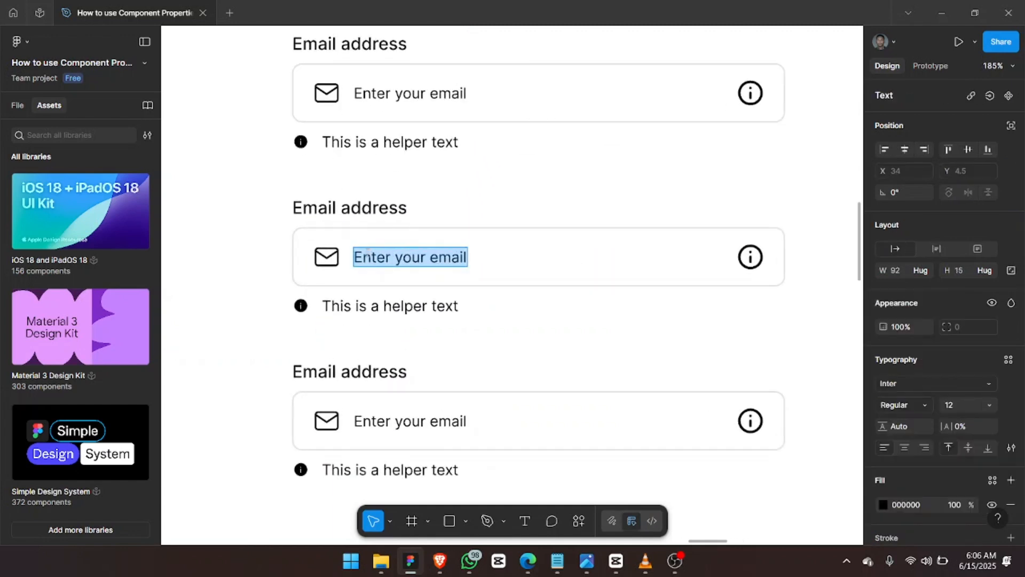
{"action": "key", "text": "Left"}
{"action": "type", "text": "|"}
{"action": "key", "text": "shift+Left"}
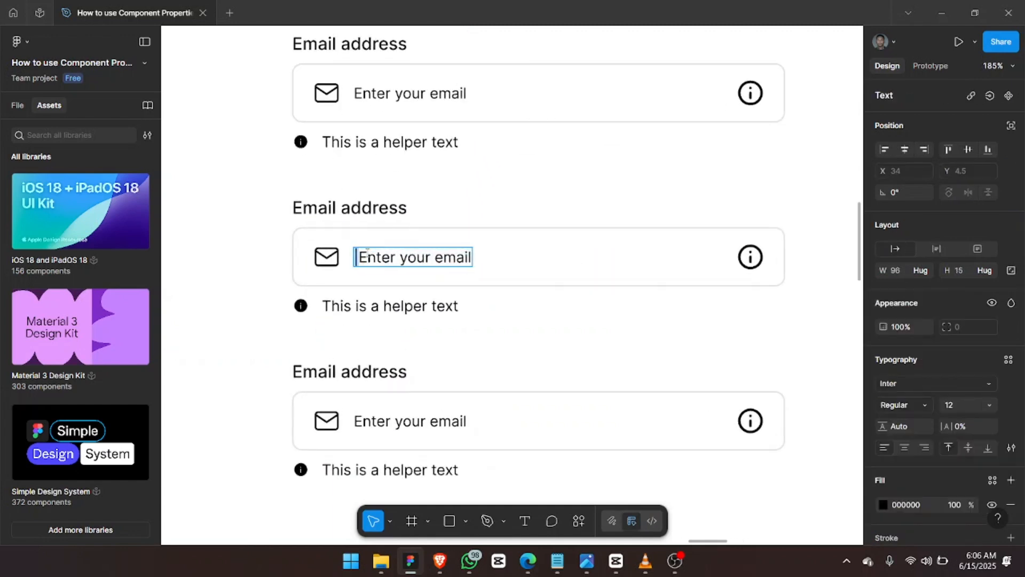
{"action": "left_click", "coordinate": [883, 504]}
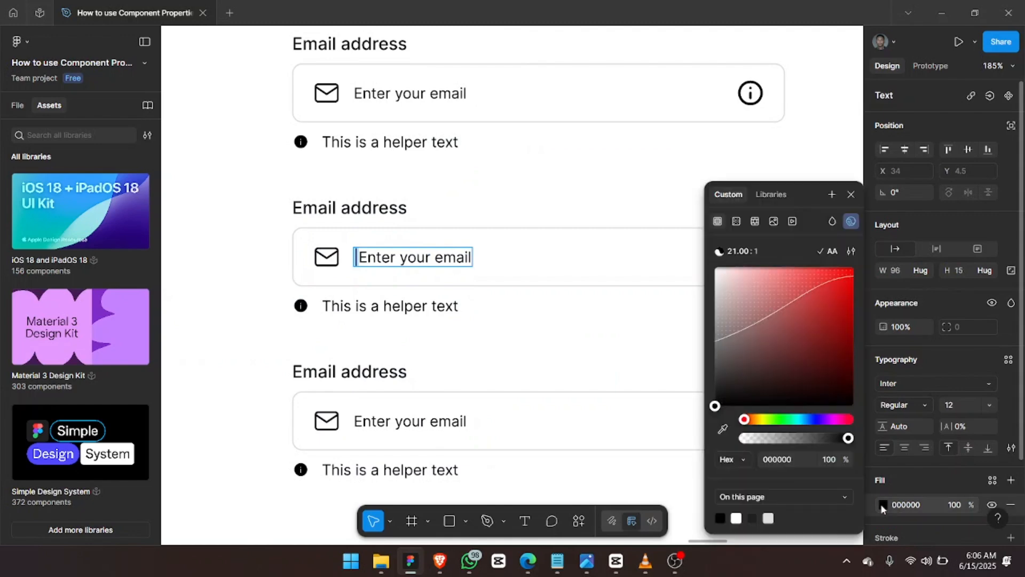
{"action": "left_click", "coordinate": [801, 420]}
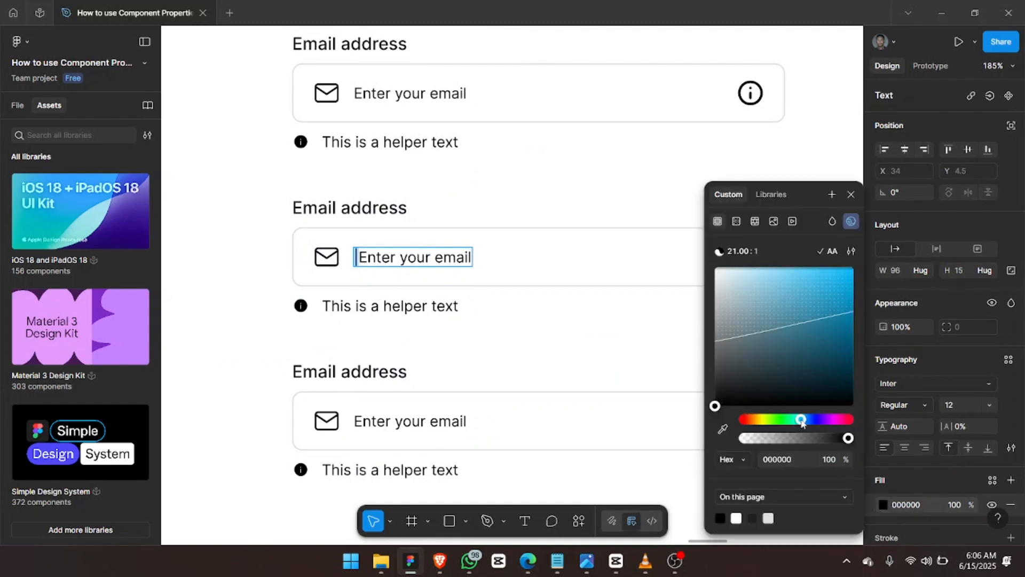
{"action": "left_click", "coordinate": [807, 421]}
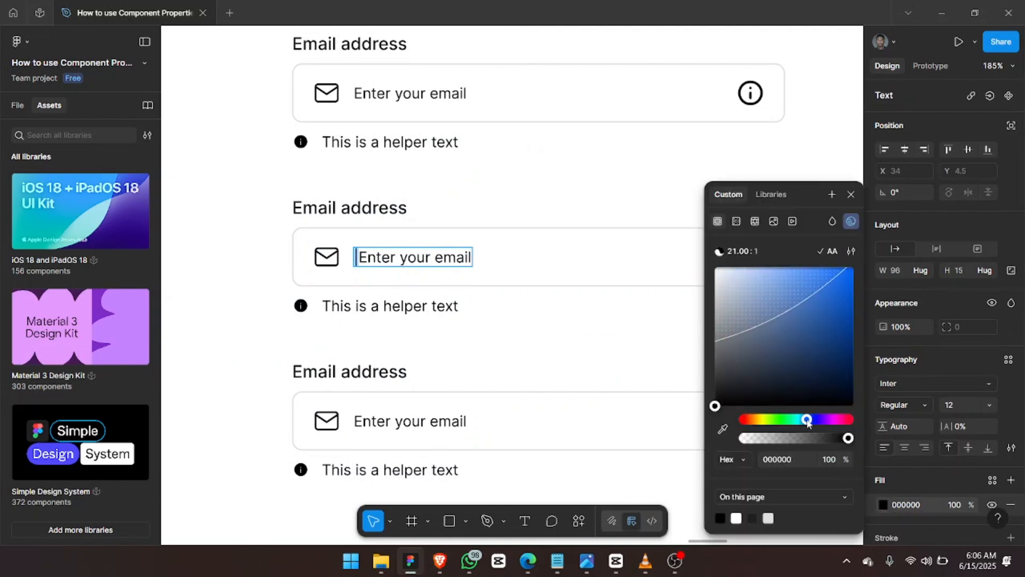
{"action": "left_click", "coordinate": [845, 304]}
{"action": "key", "text": "Escape"}
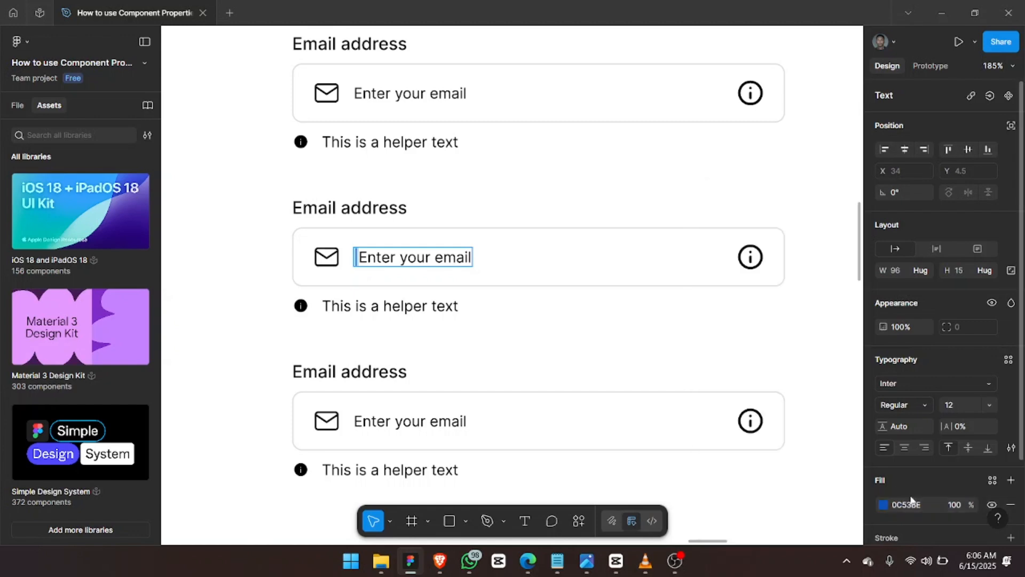
{"action": "left_click", "coordinate": [912, 503]}
{"action": "key", "text": "ctrl+c"}
Set the middle input box's border colour to the same blue 0C53BE.
{"action": "left_click", "coordinate": [661, 255]}
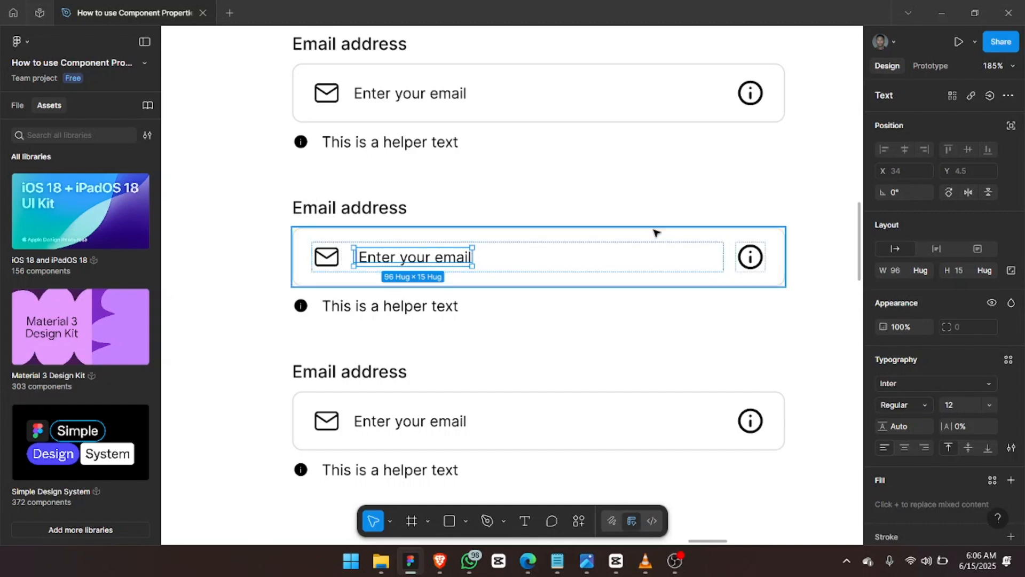
{"action": "key", "text": "Escape"}
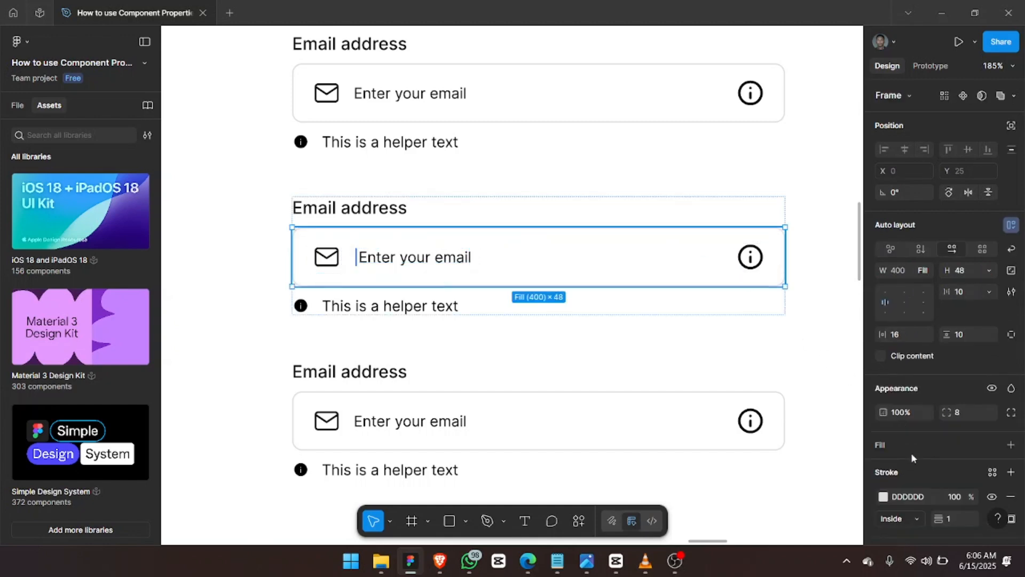
{"action": "left_click", "coordinate": [910, 497]}
{"action": "key", "text": "ctrl+v"}
{"action": "key", "text": "Return"}
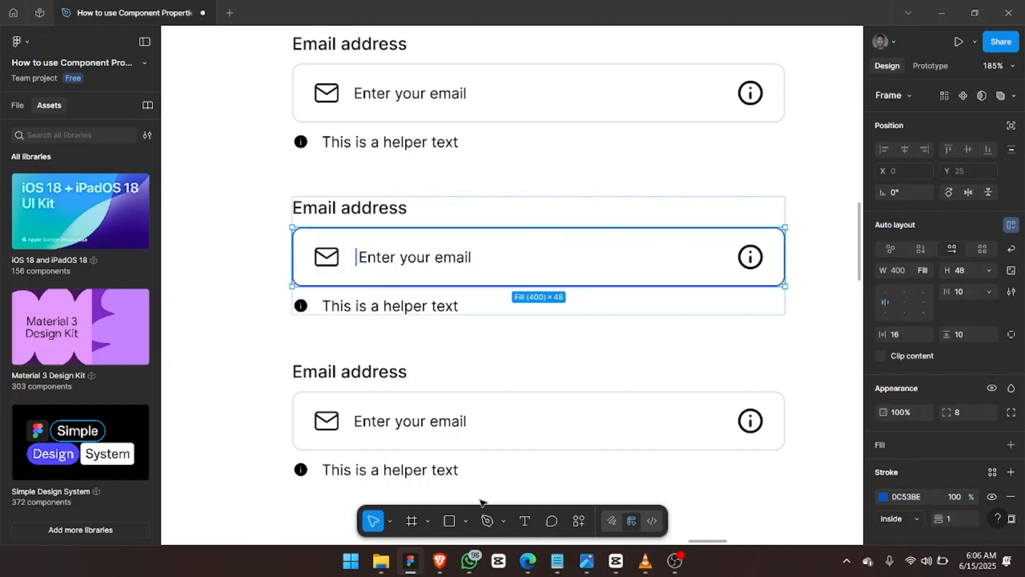
Replace the third field's placeholder with a sample e-mail address.
{"action": "left_click", "coordinate": [402, 422]}
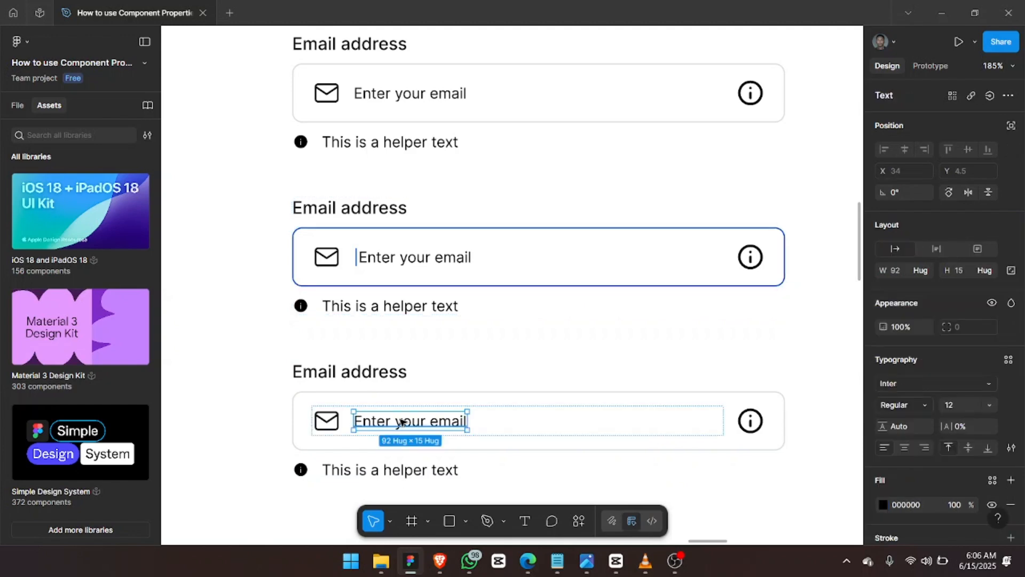
{"action": "double_click", "coordinate": [402, 422]}
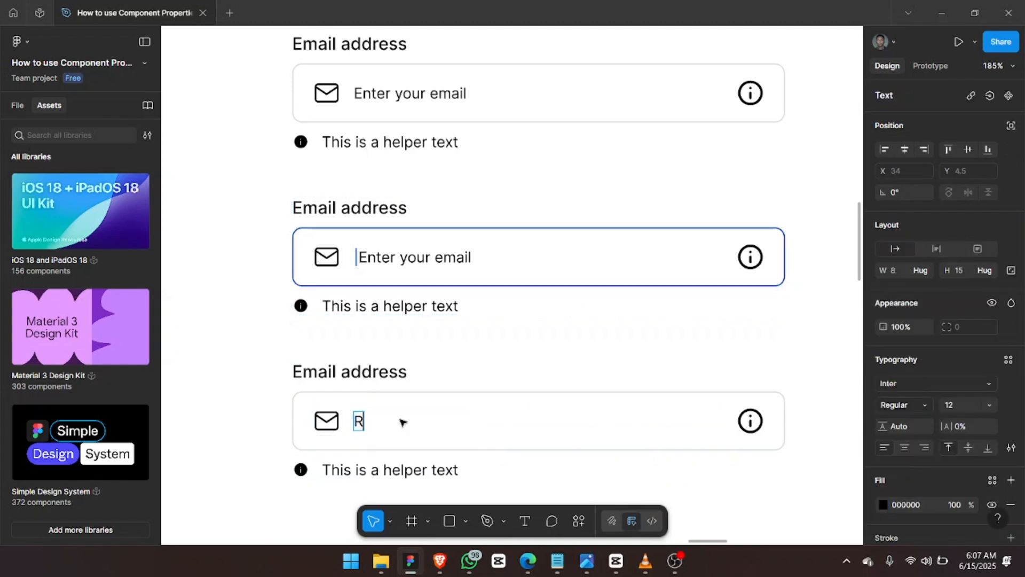
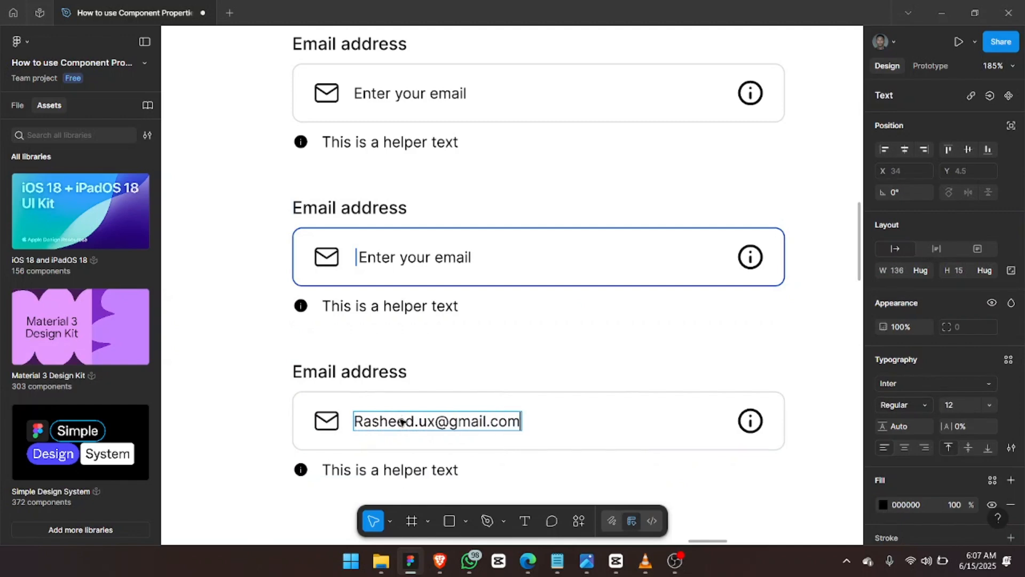
{"action": "key", "text": "Escape"}
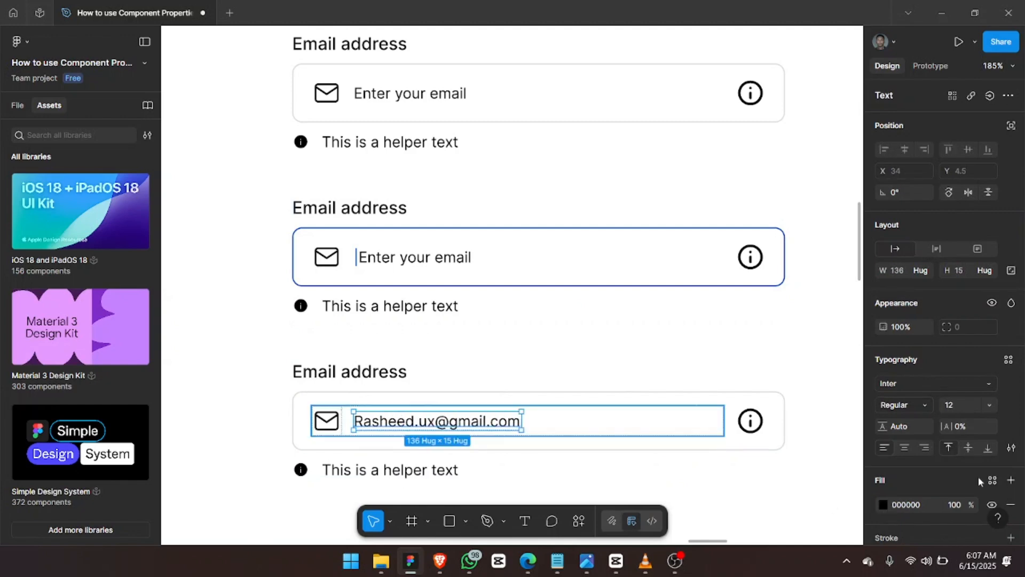
Set the e-mail text to font size 14 and Inter Medium weight.
{"action": "left_click", "coordinate": [964, 405]}
{"action": "key", "text": "Return"}
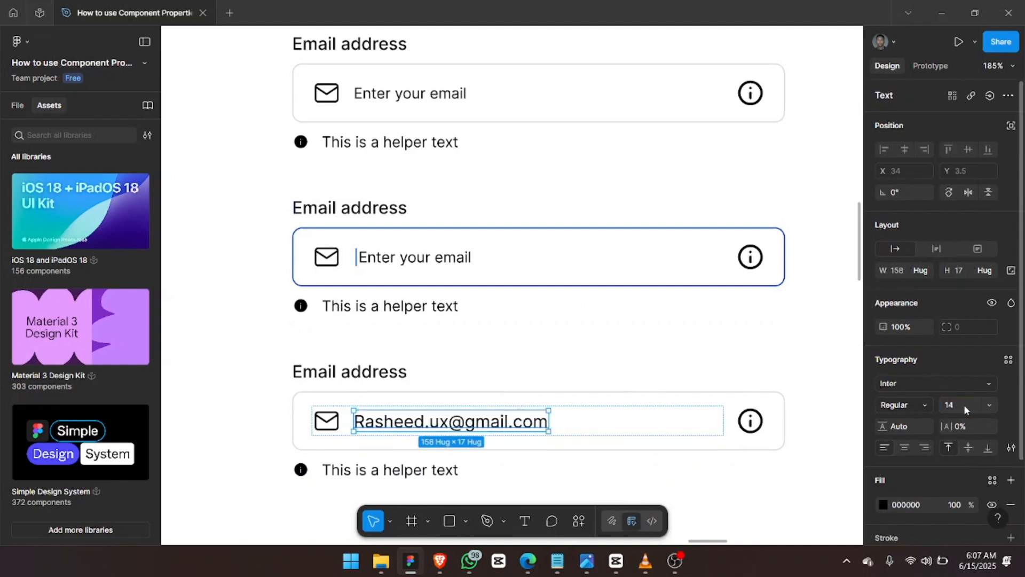
{"action": "left_click", "coordinate": [911, 406]}
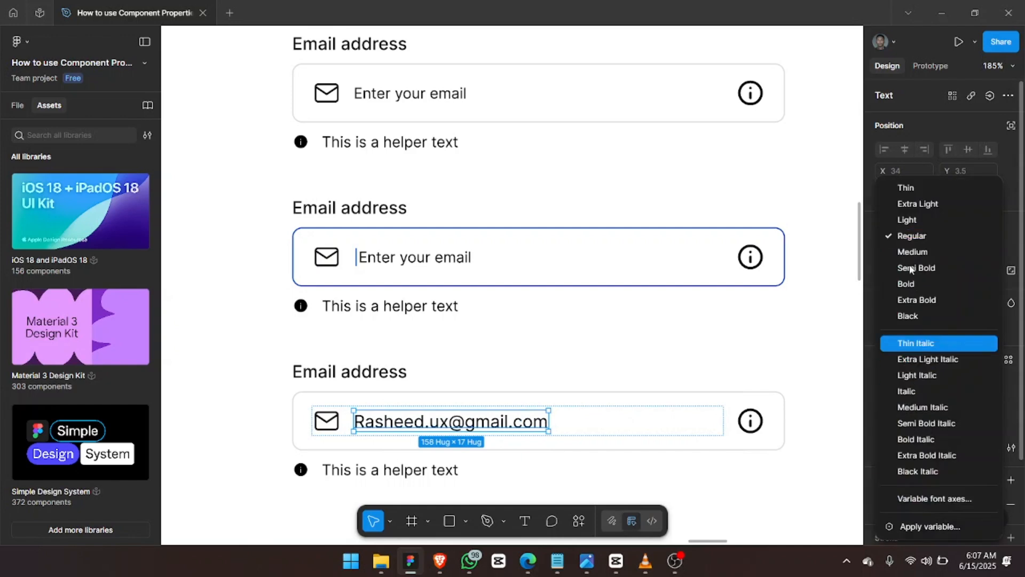
{"action": "left_click", "coordinate": [910, 253]}
{"action": "scroll", "coordinate": [676, 368], "scroll_direction": "down", "scroll_amount": 5}
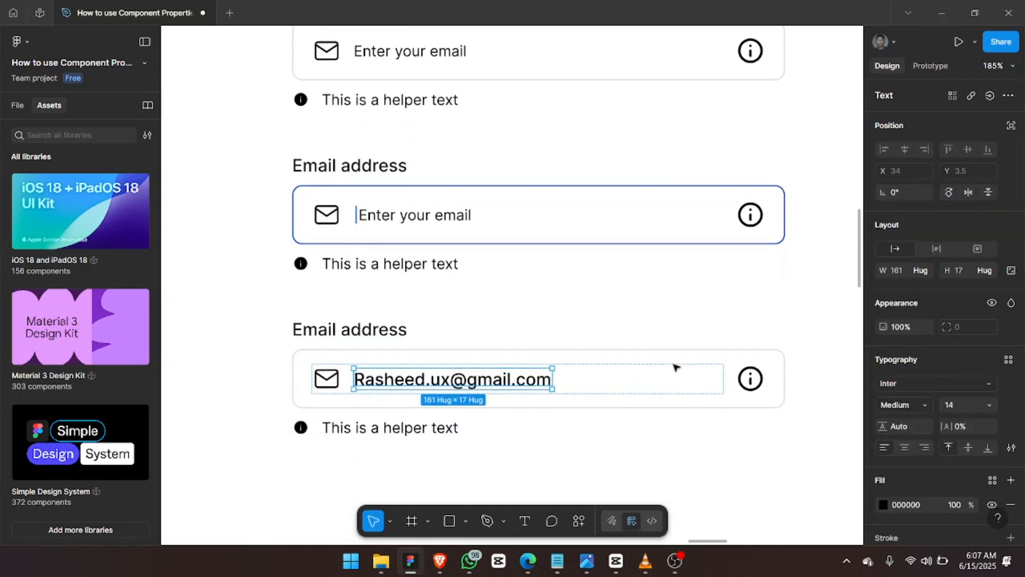
{"action": "scroll", "coordinate": [675, 368], "scroll_direction": "right", "scroll_amount": 1}
{"action": "scroll", "coordinate": [676, 367], "scroll_direction": "up", "scroll_amount": 1}
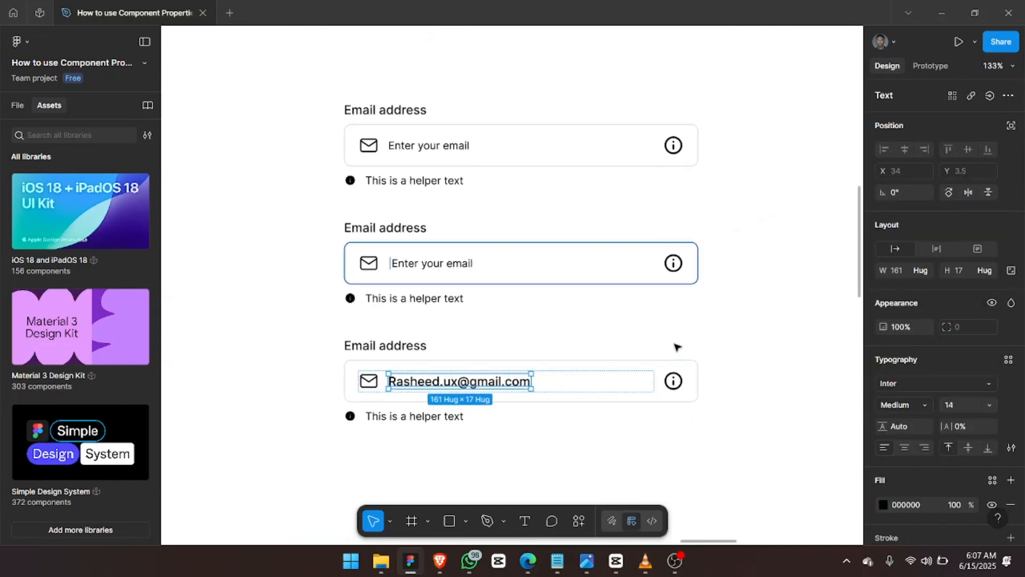
{"action": "left_click", "coordinate": [678, 330]}
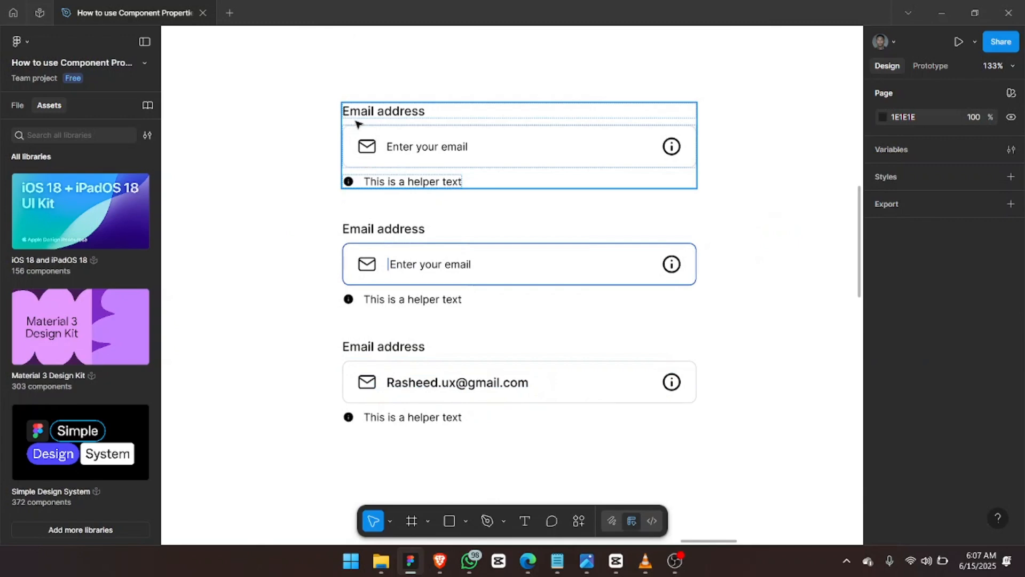
Rename the top email field's layer to Input Fields/Email/Placeholder.
{"action": "left_click", "coordinate": [381, 145]}
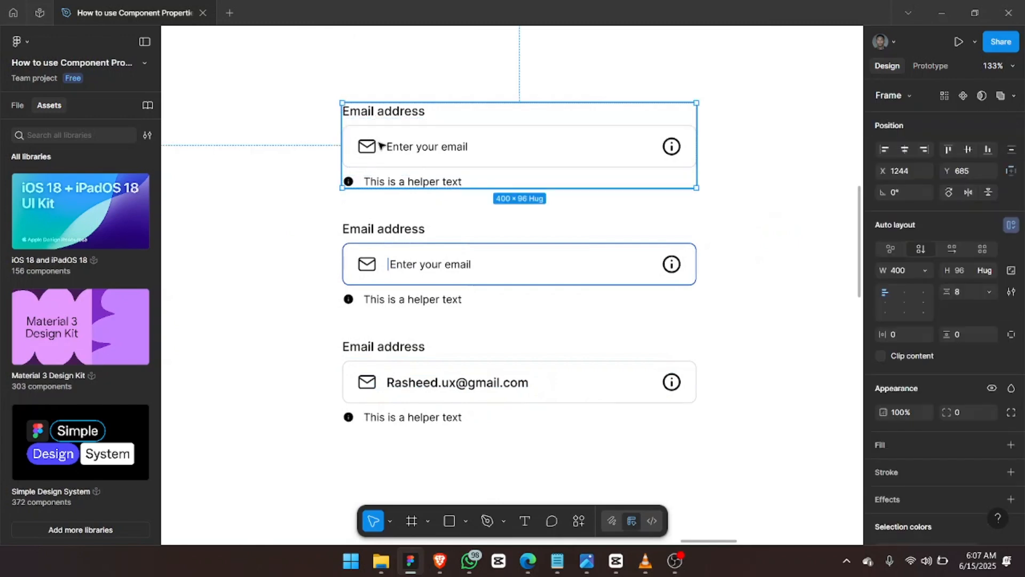
{"action": "left_click", "coordinate": [17, 106]}
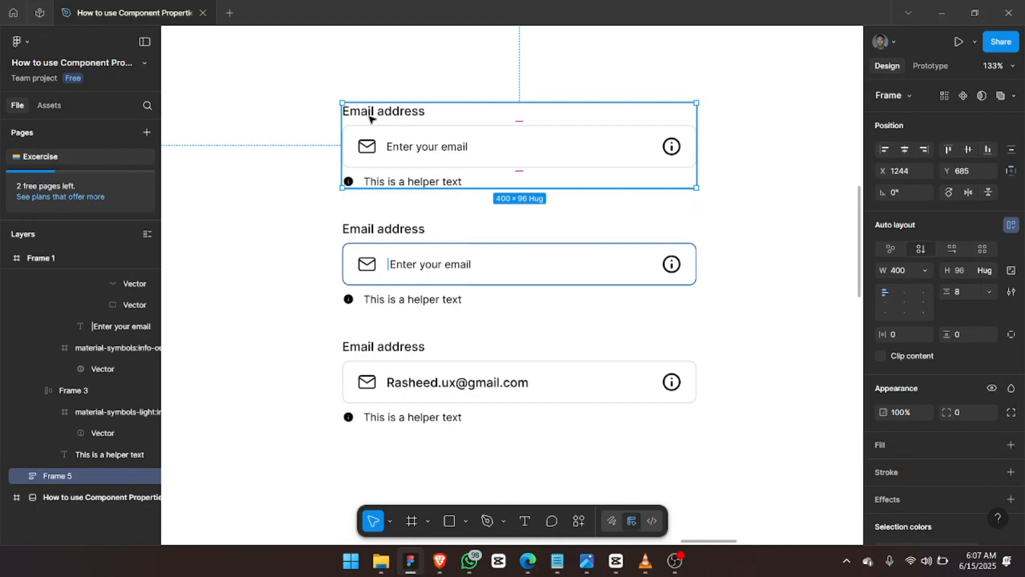
{"action": "key", "text": "ctrl+r"}
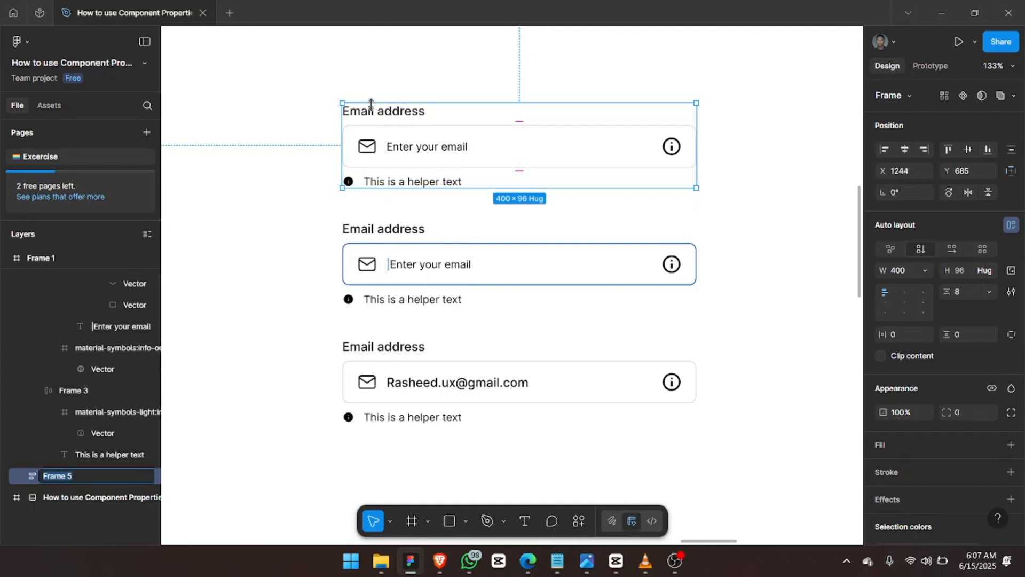
{"action": "type", "text": "Ea"}
{"action": "key", "text": "ctrl+a"}
{"action": "type", "text": "Input Fields/Email/Placeholder"}
{"action": "key", "text": "ctrl+a"}
{"action": "key", "text": "ctrl+c"}
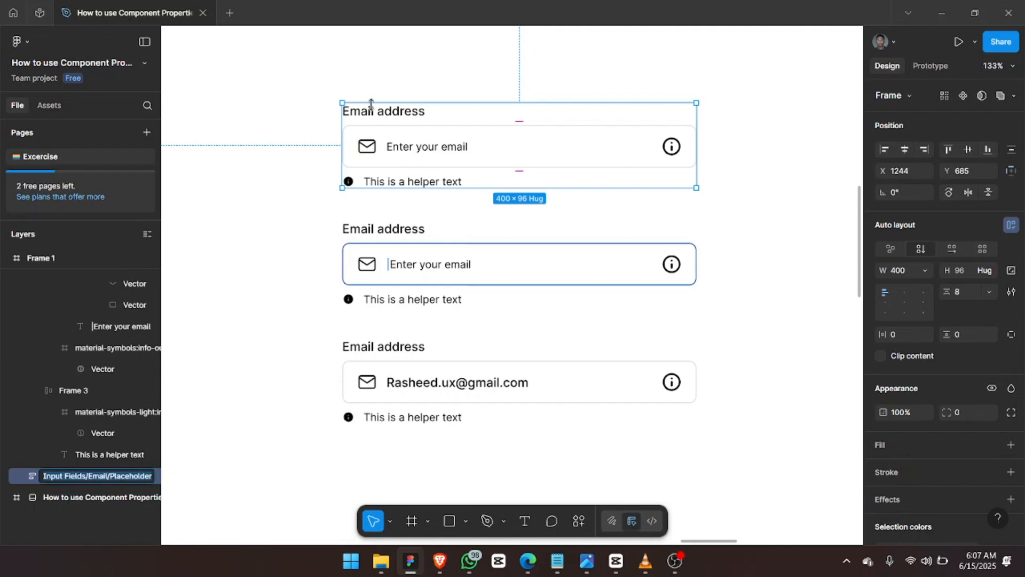
{"action": "key", "text": "Return"}
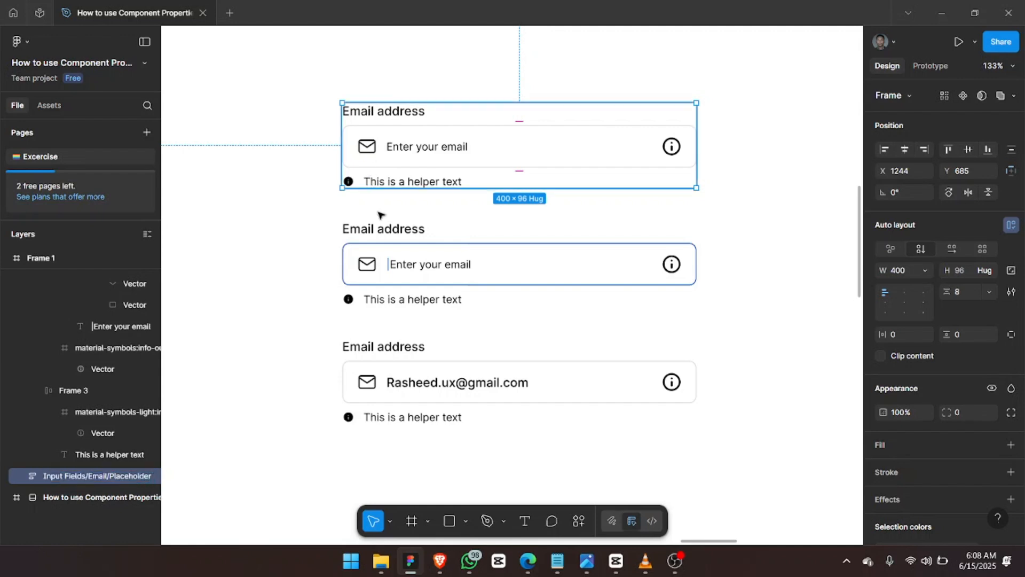
Rename the second email field's layer to Input Fields/Email/Active.
{"action": "left_click", "coordinate": [384, 227]}
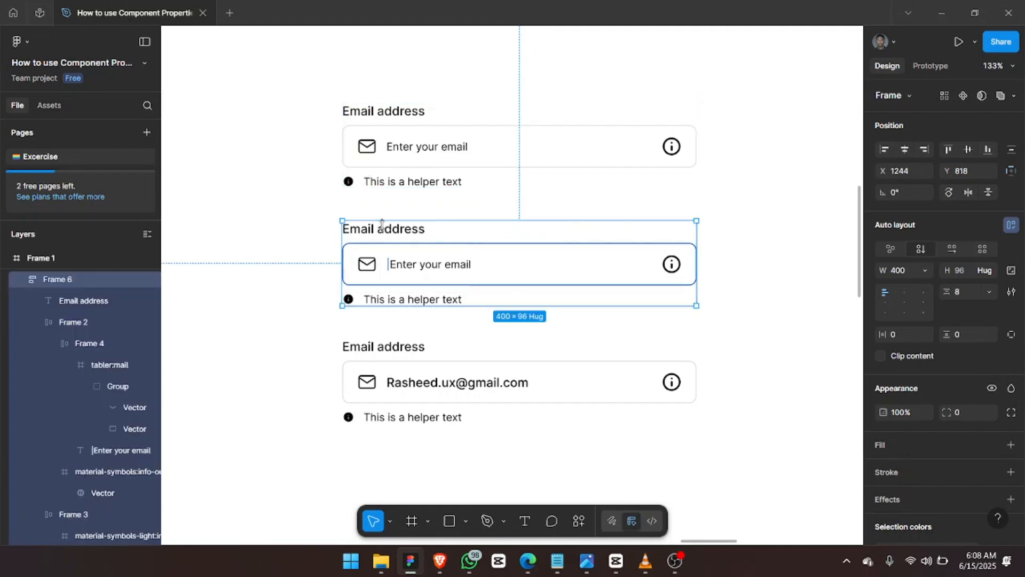
{"action": "key", "text": "ctrl+r"}
{"action": "key", "text": "ctrl+shift+Left"}
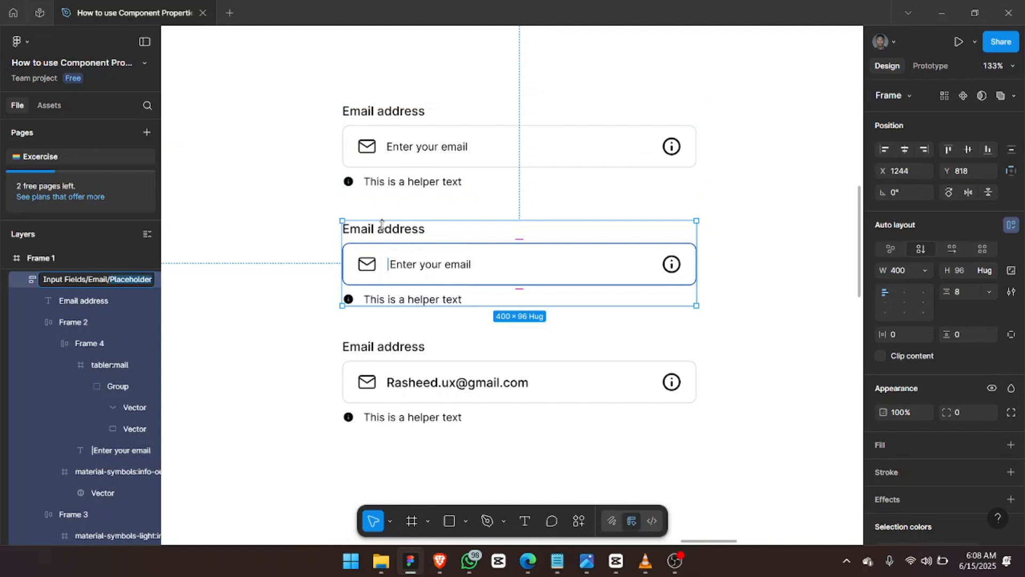
{"action": "key", "text": "BackSpace"}
{"action": "type", "text": "Active"}
{"action": "key", "text": "Return"}
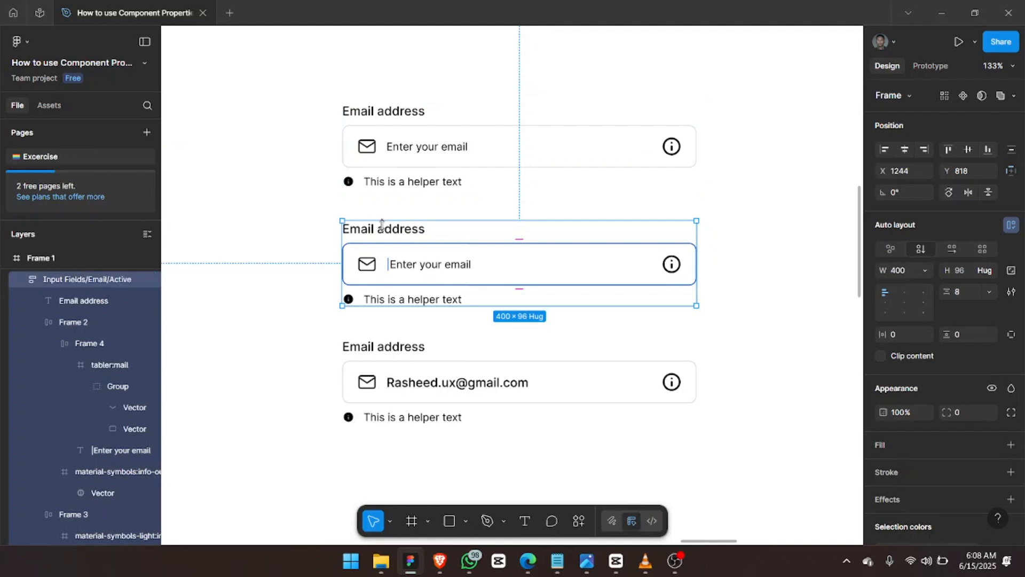
Rename the third email field's layer to Input Fields/Email/Filled.
{"action": "left_click", "coordinate": [384, 351]}
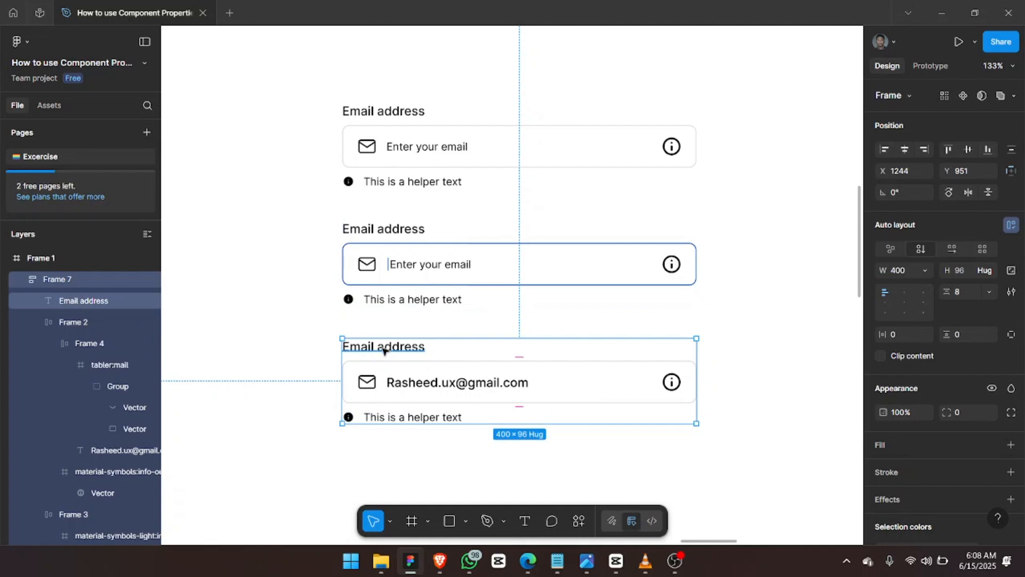
{"action": "key", "text": "ctrl+r"}
{"action": "key", "text": "ctrl+v"}
{"action": "key", "text": "ctrl+shift+Left"}
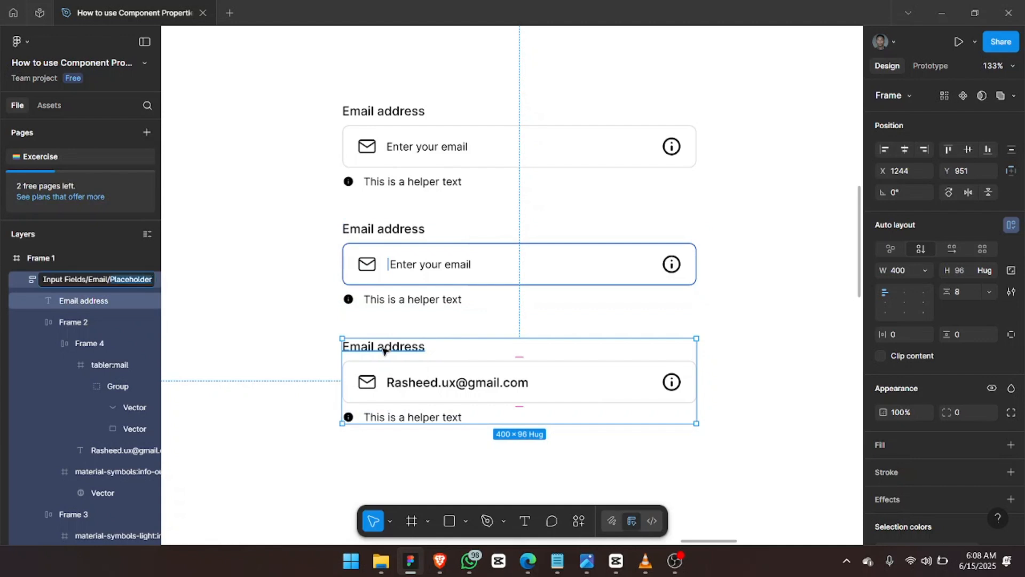
{"action": "type", "text": "Filled"}
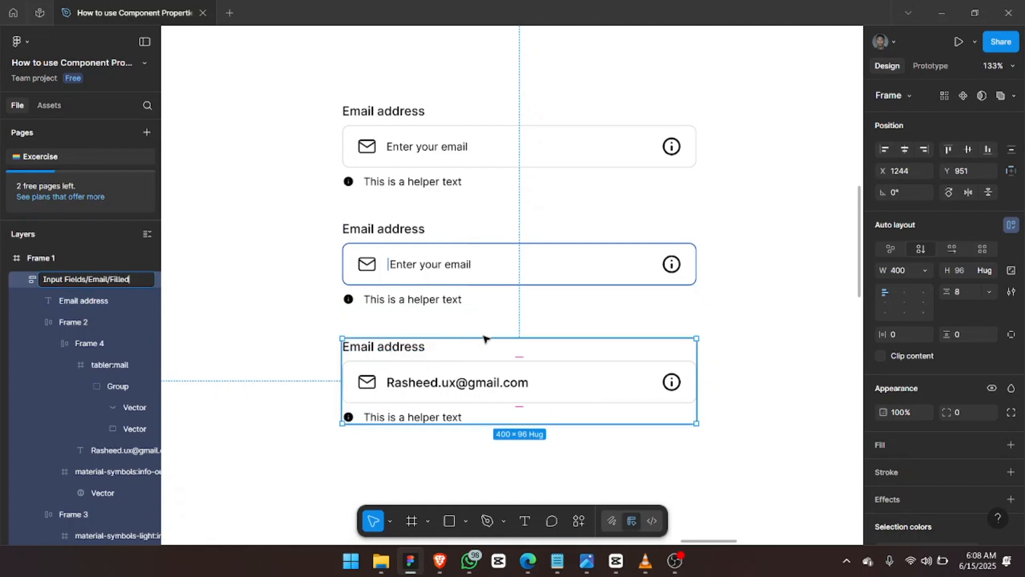
Select the Placeholder, Active and Filled email fields and make them one component set.
{"action": "left_click", "coordinate": [387, 220], "text": "shift"}
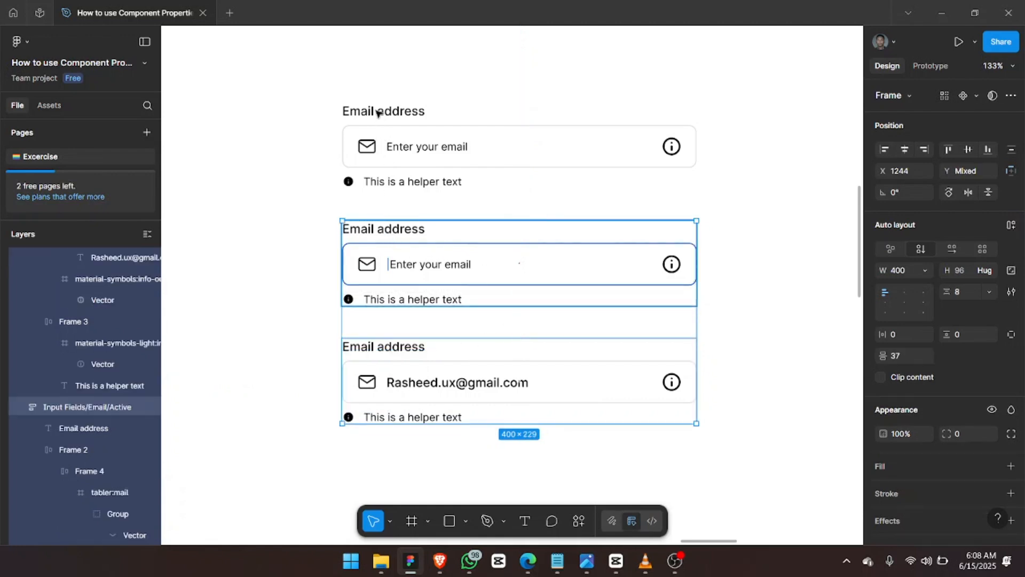
{"action": "left_click", "coordinate": [396, 111], "text": "shift"}
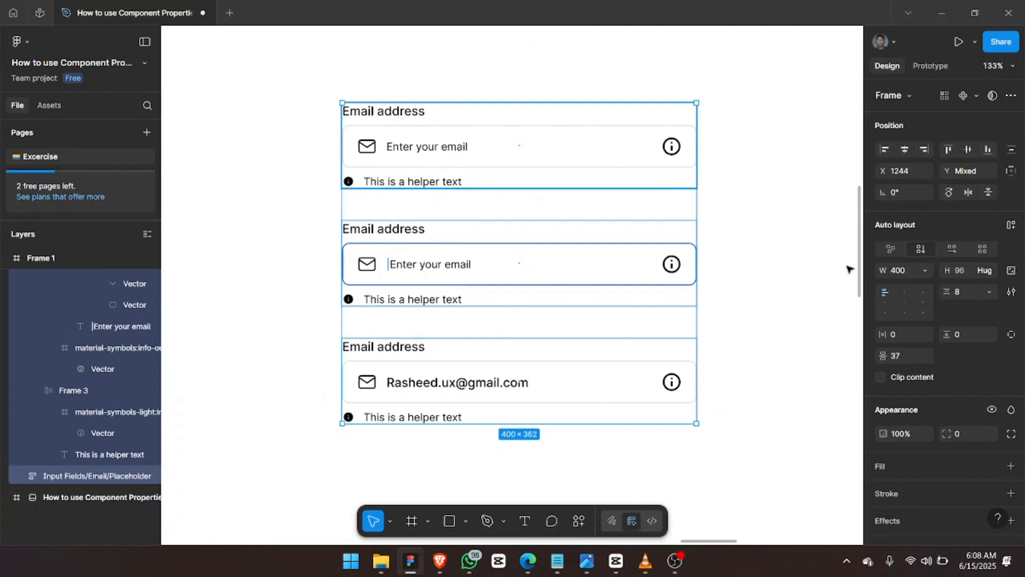
{"action": "left_click", "coordinate": [976, 97]}
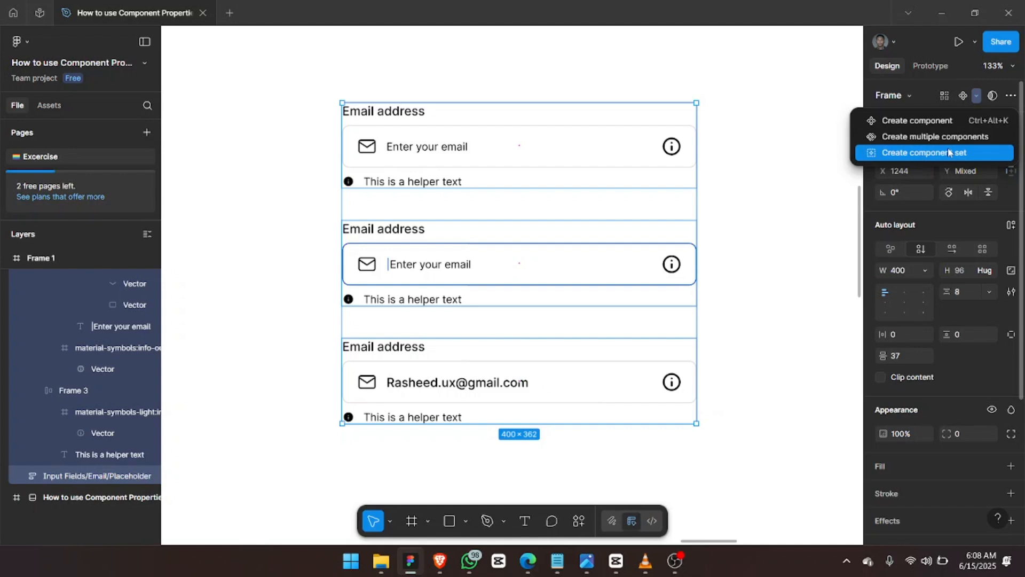
{"action": "left_click", "coordinate": [920, 137]}
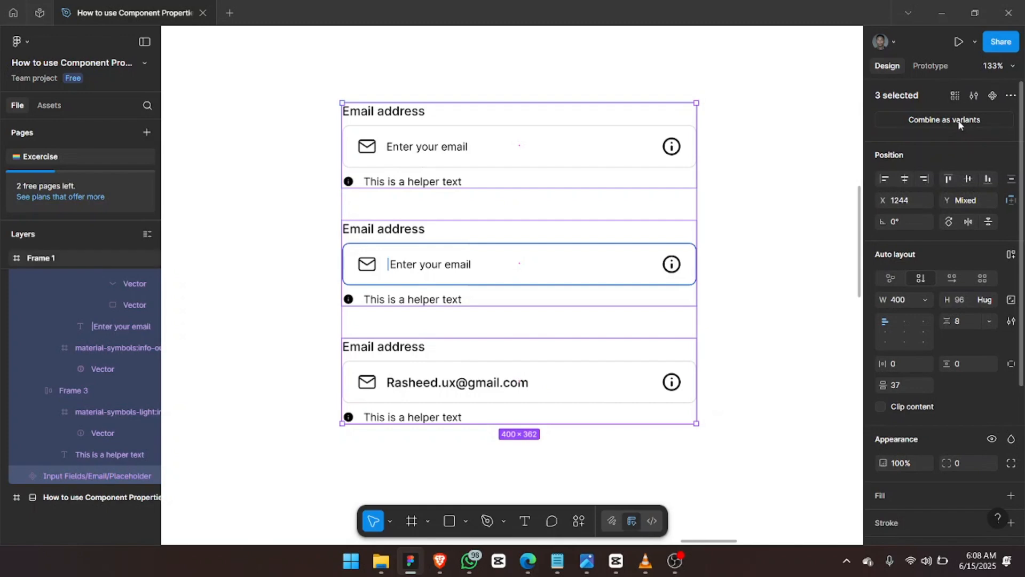
{"action": "key", "text": "ctrl+z"}
{"action": "left_click", "coordinate": [967, 96]}
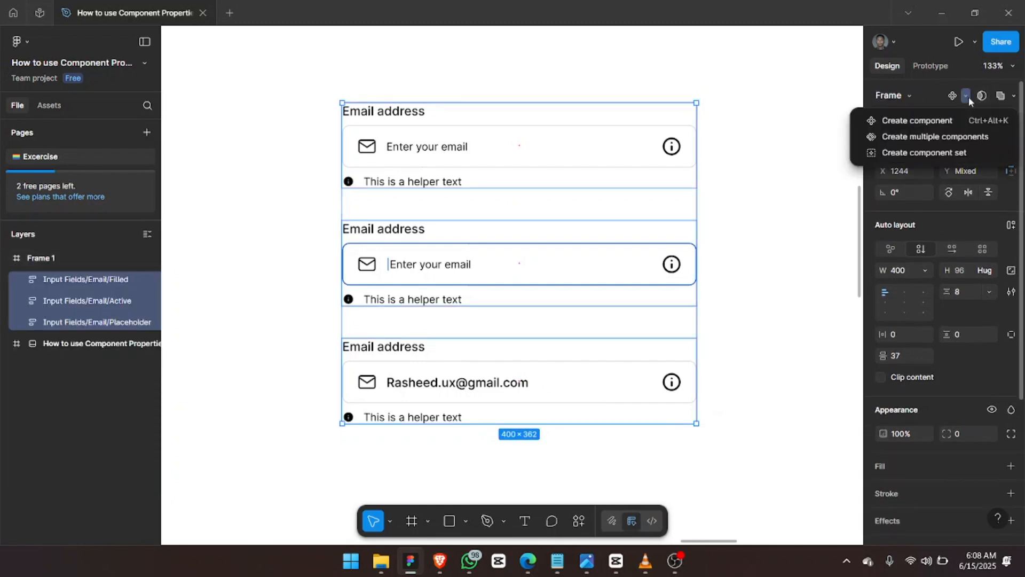
{"action": "left_click", "coordinate": [935, 154]}
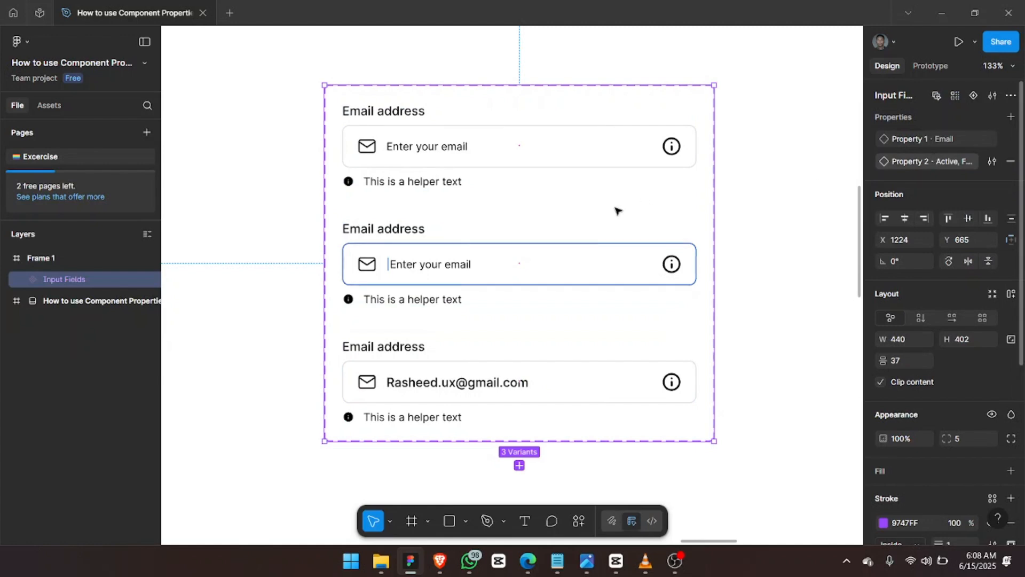
Duplicate the Placeholder variant and move the copy outside the set, to the right.
{"action": "left_click", "coordinate": [462, 152]}
{"action": "scroll", "coordinate": [462, 152], "scroll_direction": "right", "scroll_amount": 2}
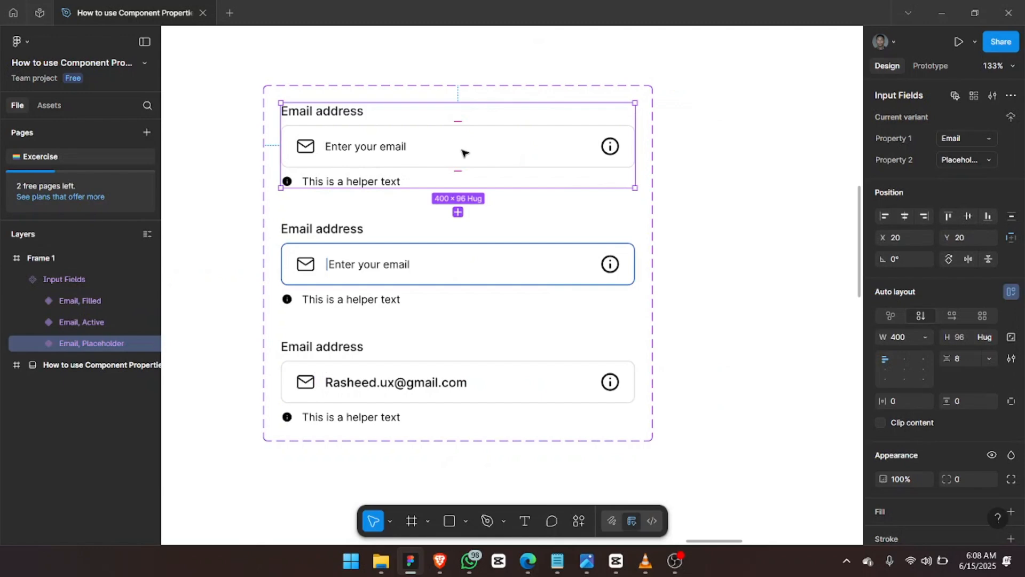
{"action": "key", "text": "ctrl+d"}
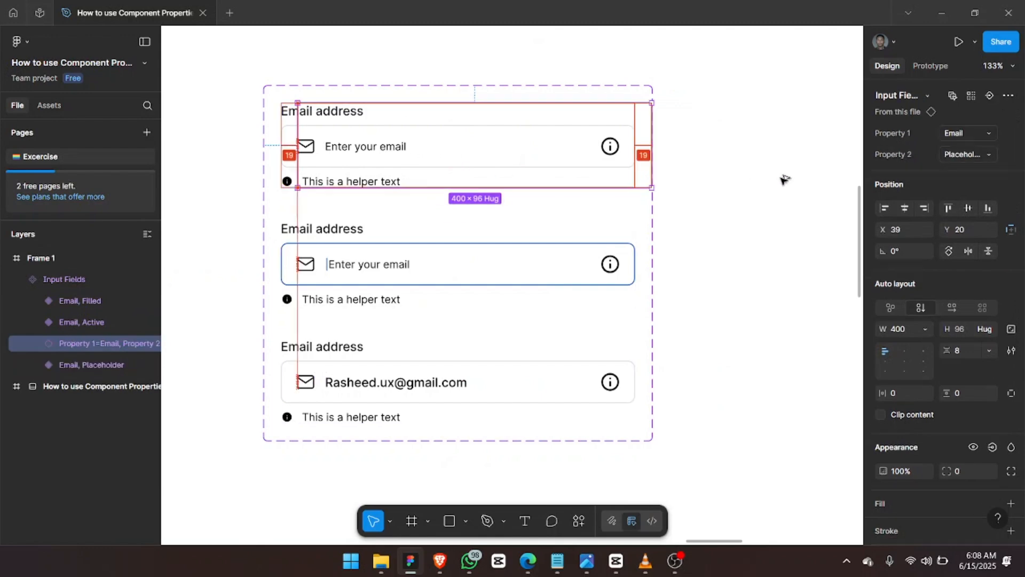
{"action": "left_click_drag", "start_coordinate": [784, 179], "coordinate": [795, 171]}
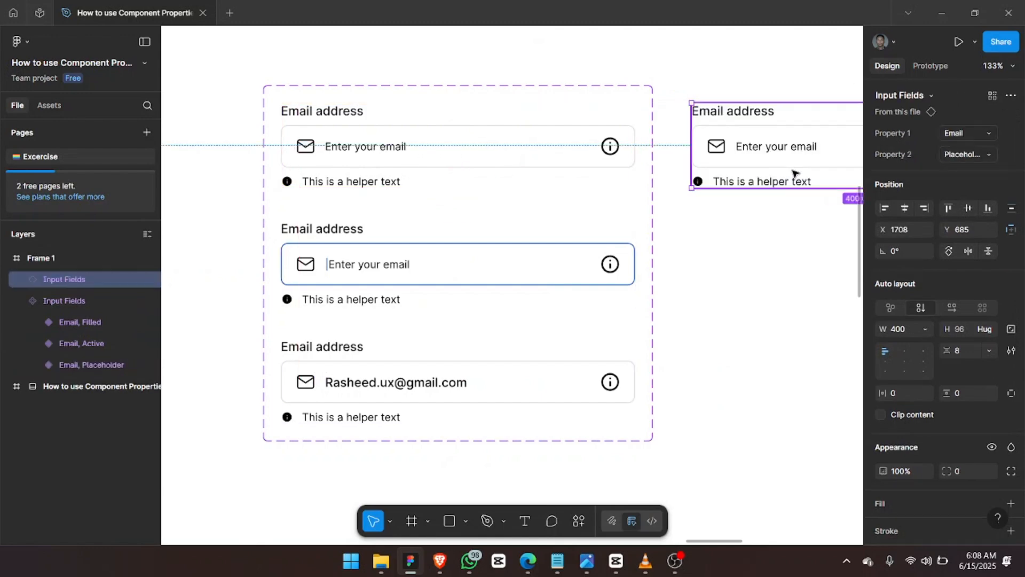
{"action": "key", "text": "shift+2"}
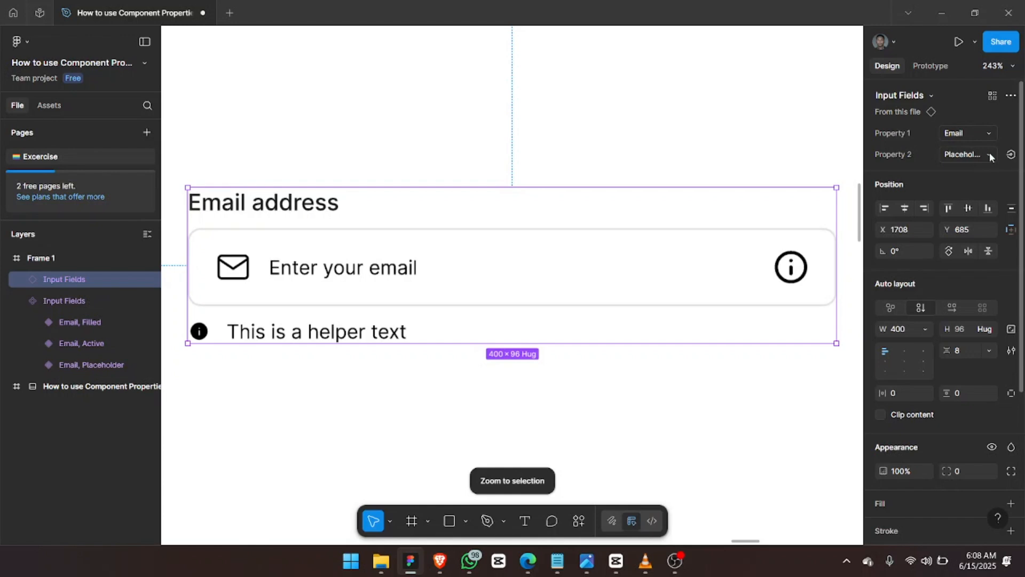
Switch the standalone copy to the Active state, then select the Input Fields component set.
{"action": "left_click", "coordinate": [990, 155]}
{"action": "left_click", "coordinate": [942, 137]}
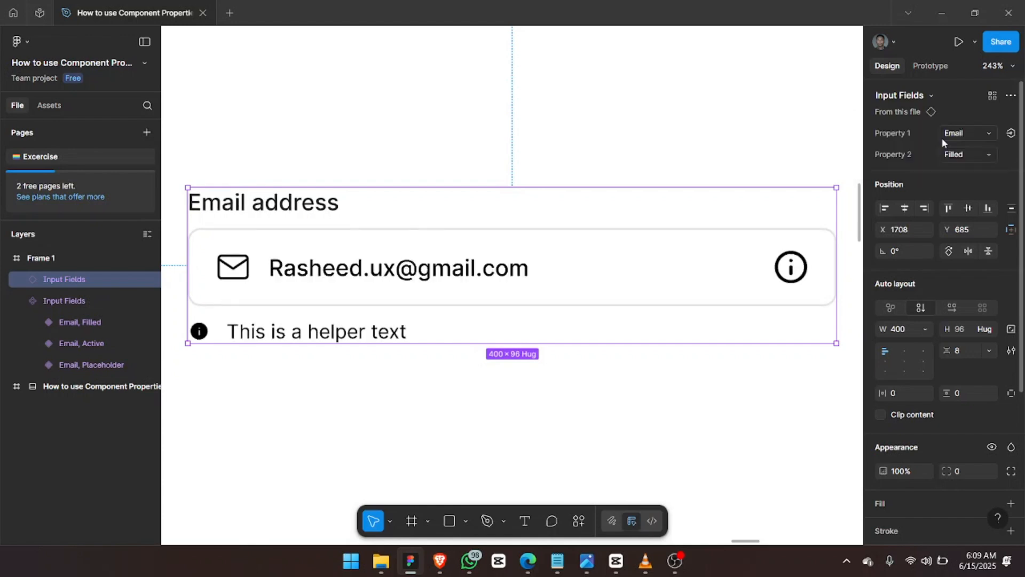
{"action": "left_click", "coordinate": [985, 155]}
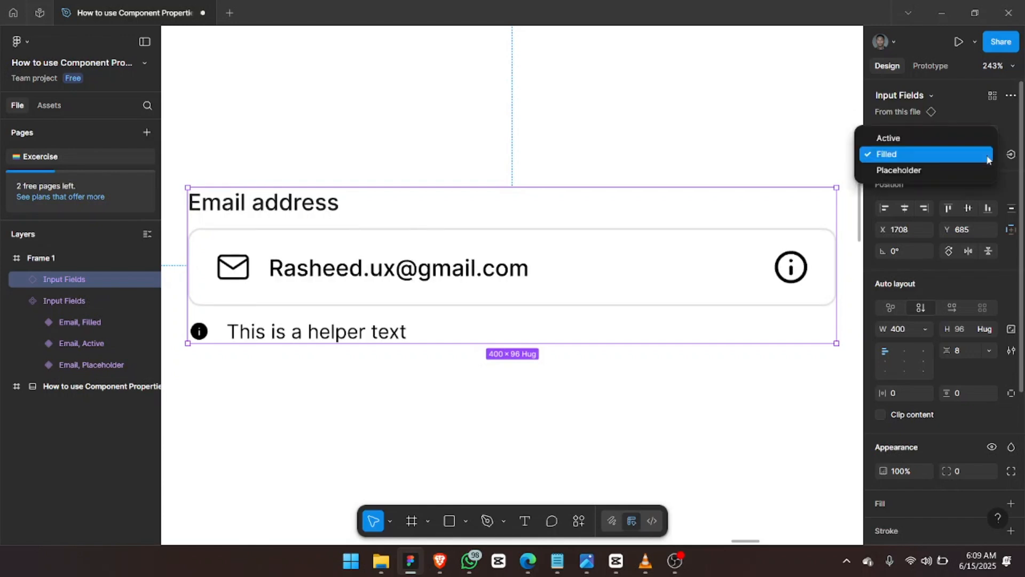
{"action": "left_click", "coordinate": [965, 138]}
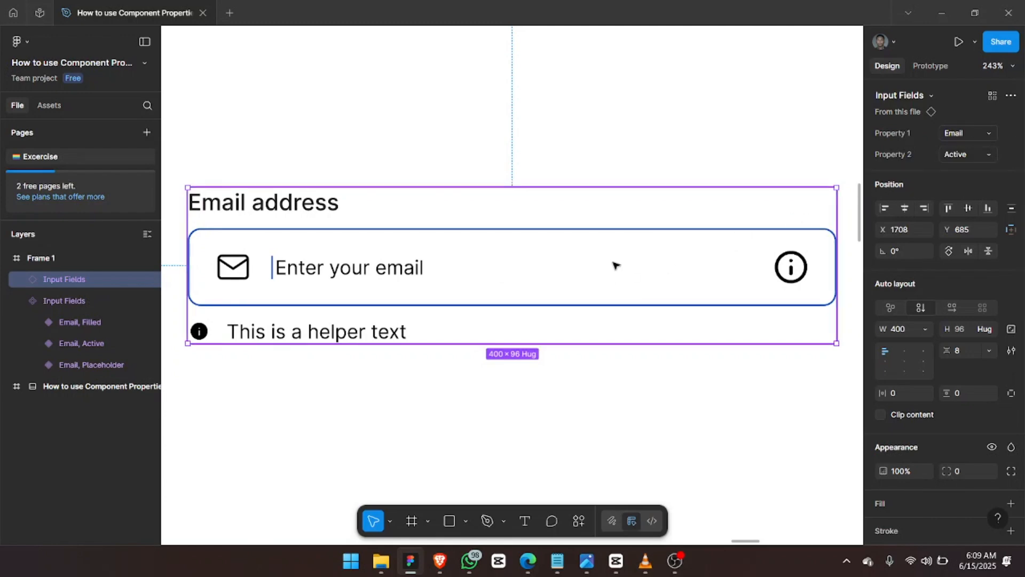
{"action": "scroll", "coordinate": [730, 222], "scroll_direction": "down", "scroll_amount": 5}
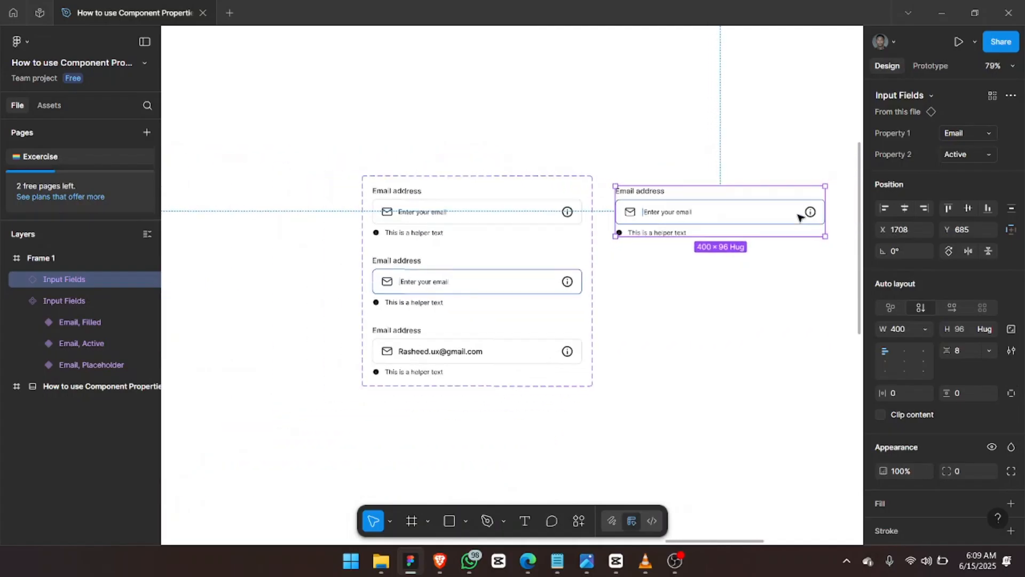
{"action": "key", "text": "shift+2"}
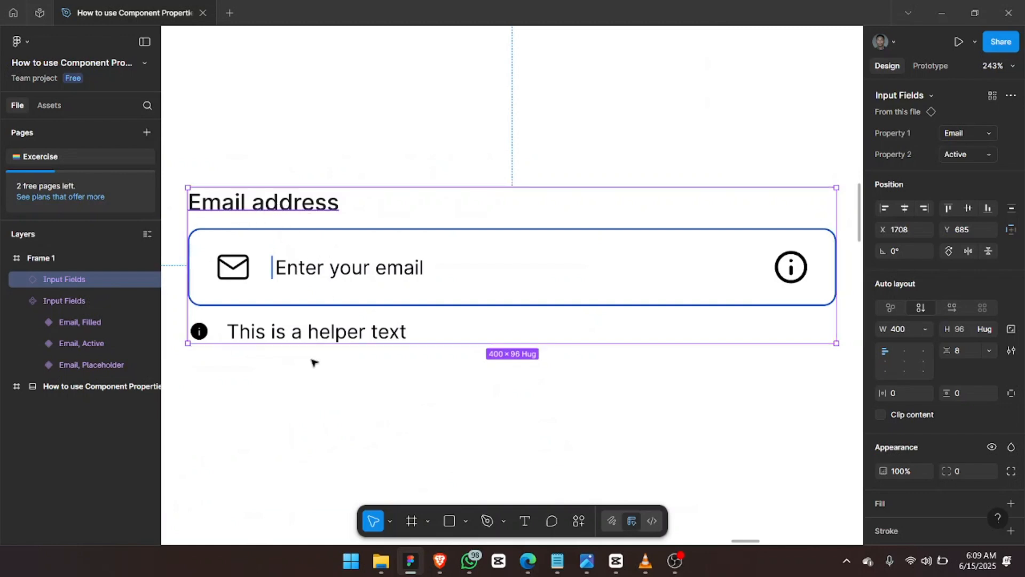
{"action": "scroll", "coordinate": [373, 311], "scroll_direction": "down", "scroll_amount": 5}
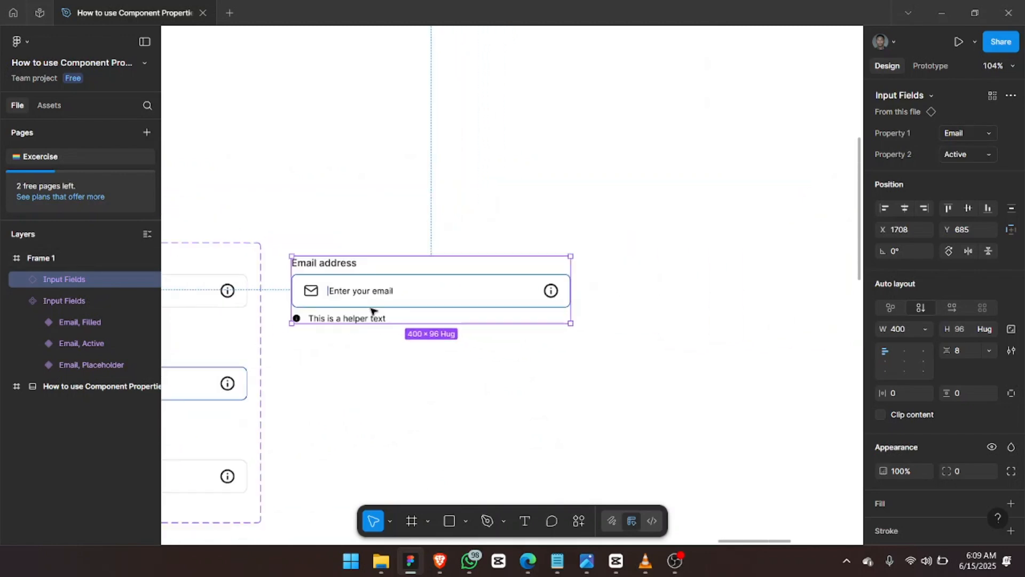
{"action": "left_click", "coordinate": [283, 291]}
{"action": "key", "text": "shift+2"}
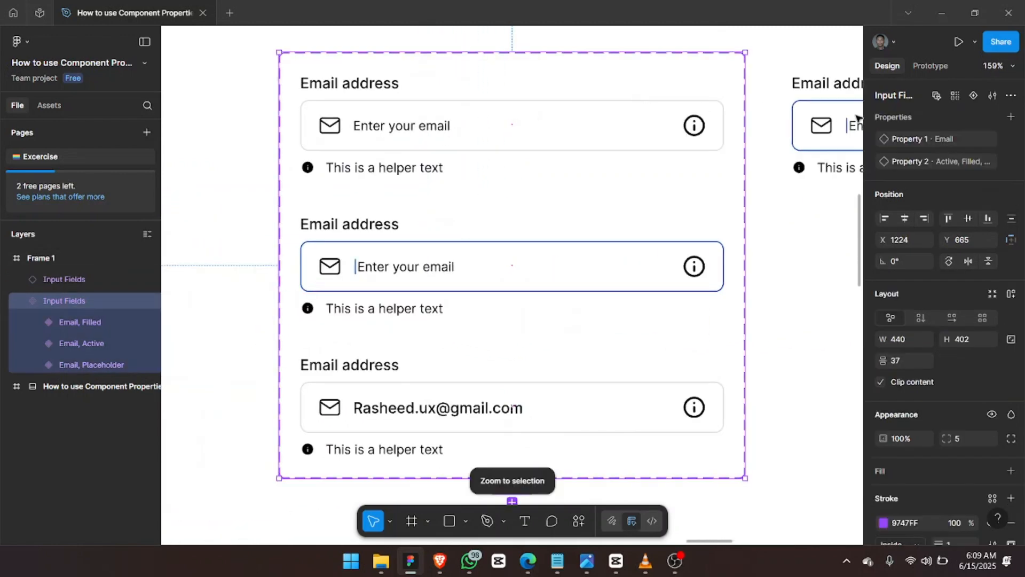
Rename Property 1 to Types and Property 2 to States.
{"action": "double_click", "coordinate": [904, 141]}
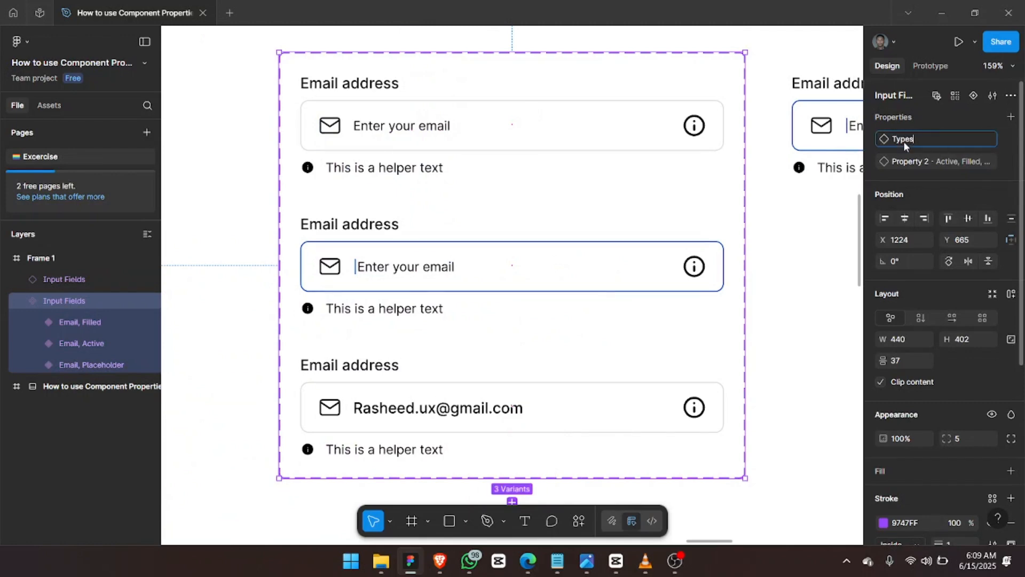
{"action": "type", "text": "Types"}
{"action": "key", "text": "Return"}
{"action": "double_click", "coordinate": [904, 165]}
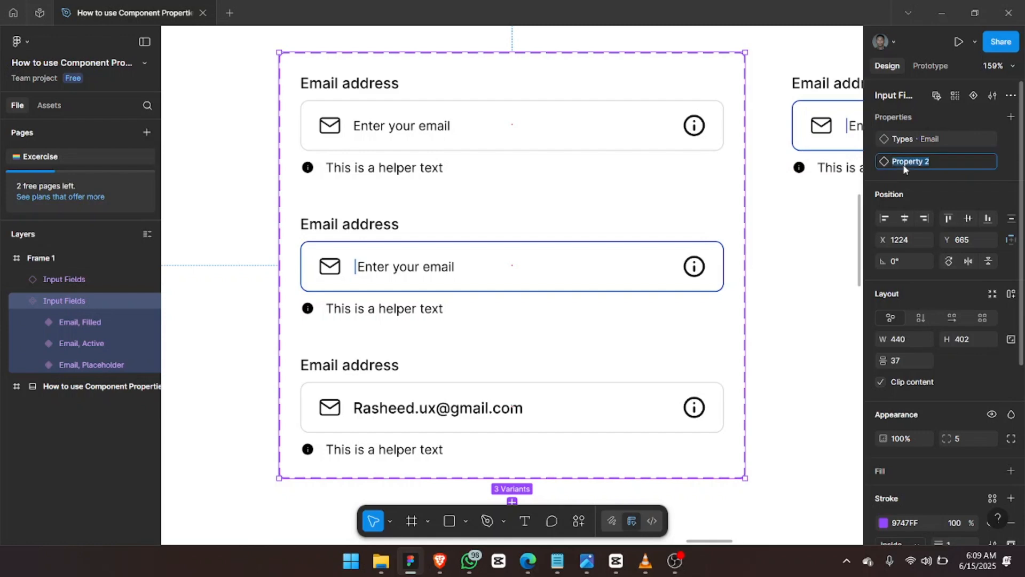
{"action": "type", "text": "States"}
{"action": "key", "text": "Return"}
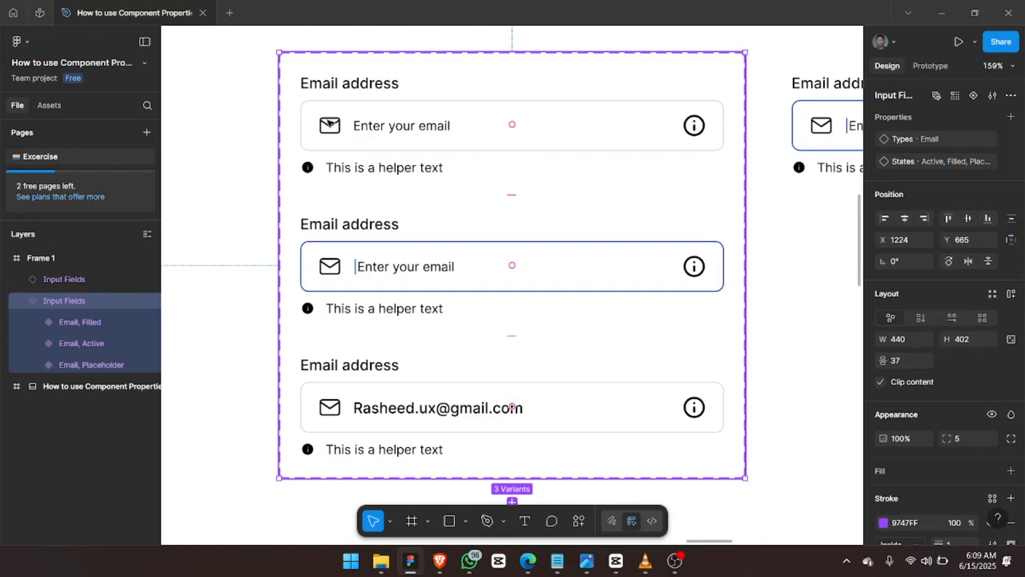
{"action": "left_click", "coordinate": [330, 124]}
Select the mail icons in all three email field variants.
{"action": "double_click", "coordinate": [331, 124]}
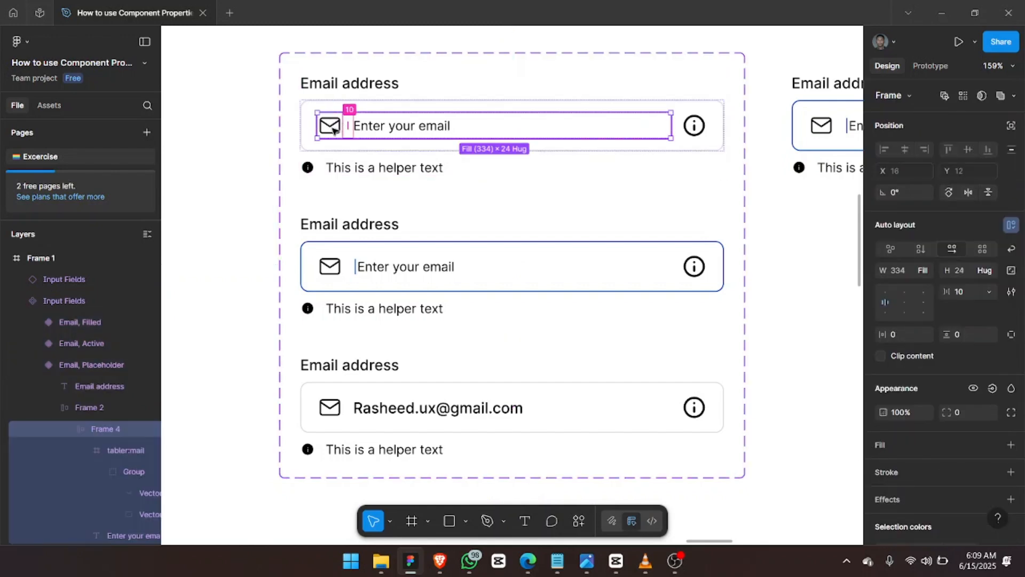
{"action": "double_click", "coordinate": [331, 127]}
{"action": "left_click", "coordinate": [330, 266], "text": "shift"}
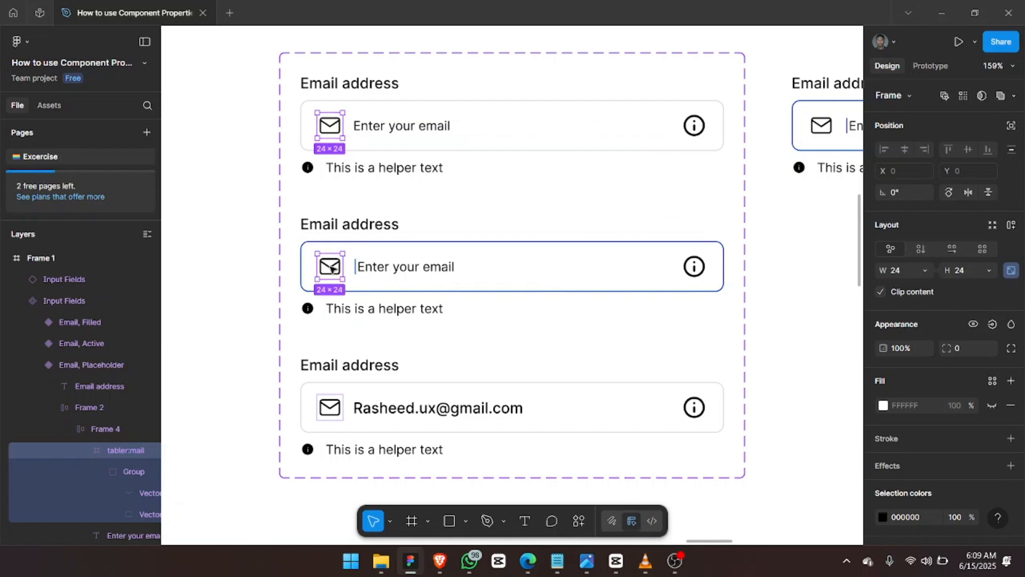
{"action": "left_click", "coordinate": [331, 409], "text": "shift"}
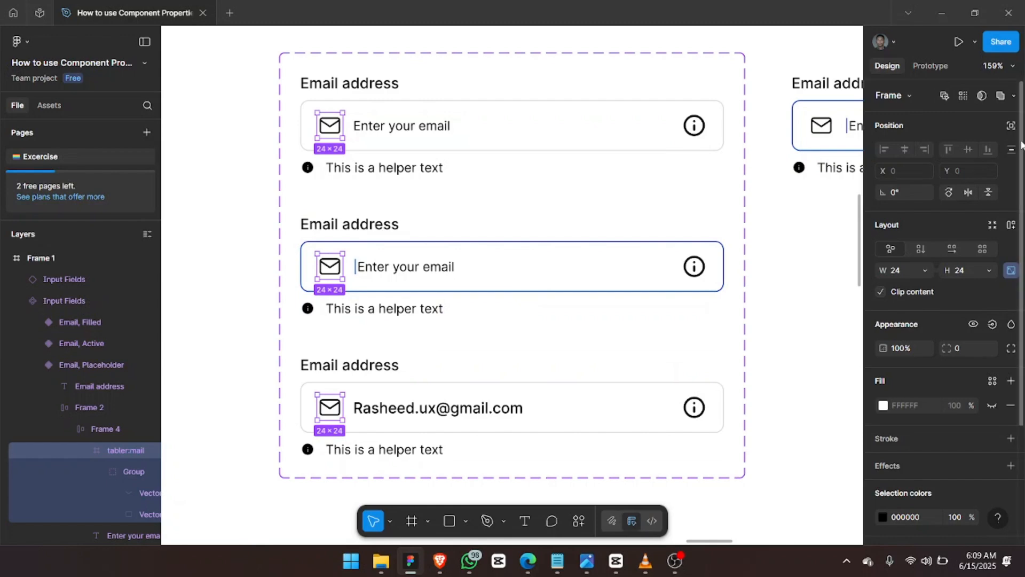
Create a Left Icon boolean property controlling the mail icons' visibility.
{"action": "left_click", "coordinate": [992, 324]}
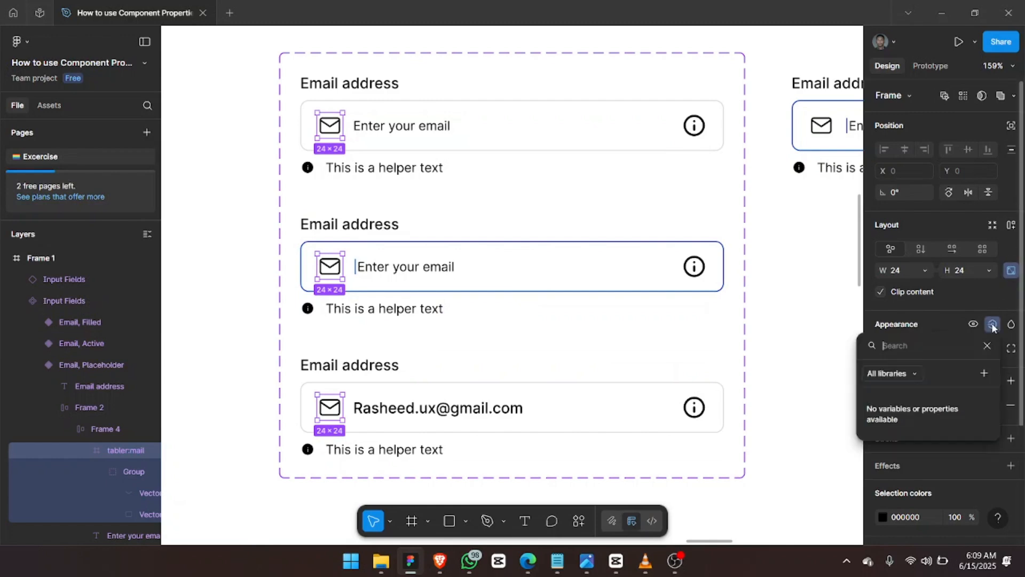
{"action": "left_click", "coordinate": [982, 374]}
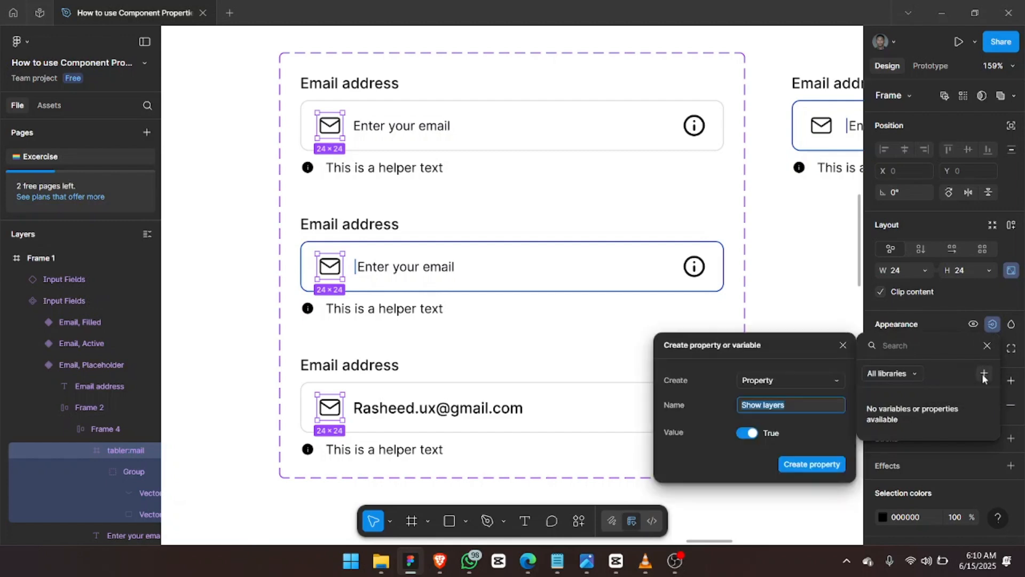
{"action": "type", "text": "Left Icon"}
{"action": "key", "text": "ctrl+a"}
{"action": "left_click", "coordinate": [792, 464]}
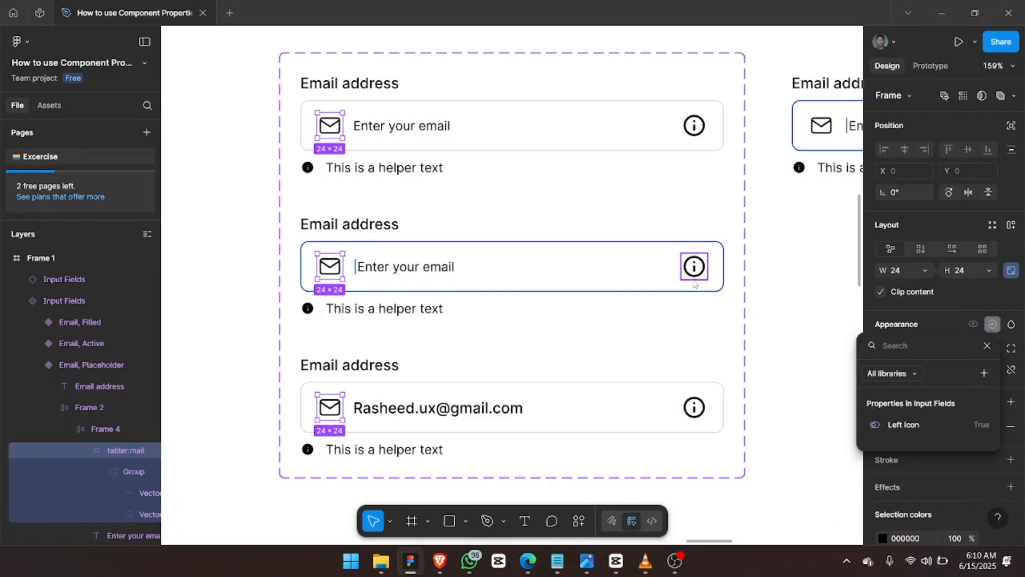
{"action": "left_click", "coordinate": [695, 125]}
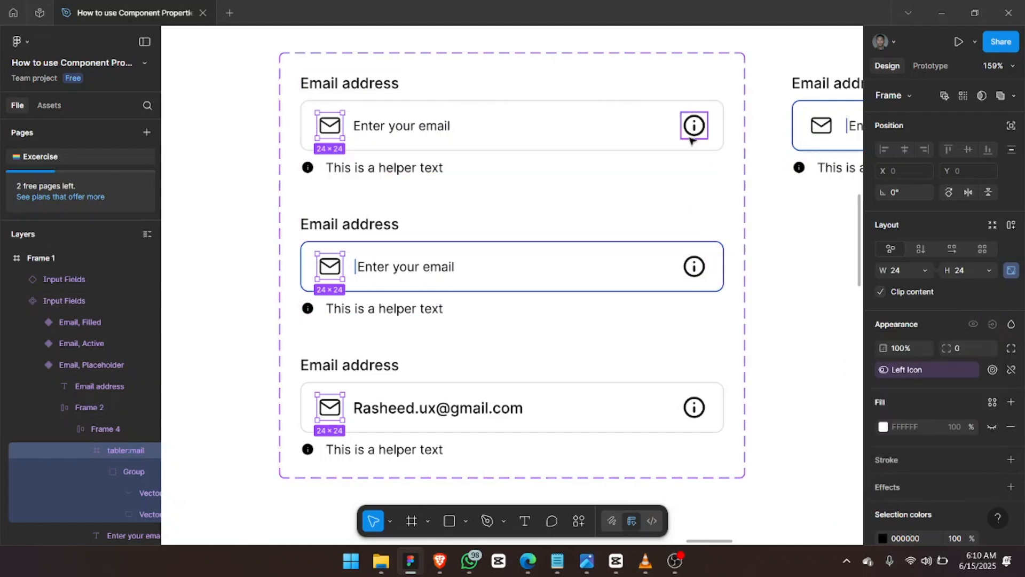
{"action": "left_click", "coordinate": [692, 135]}
{"action": "left_click", "coordinate": [694, 267], "text": "shift"}
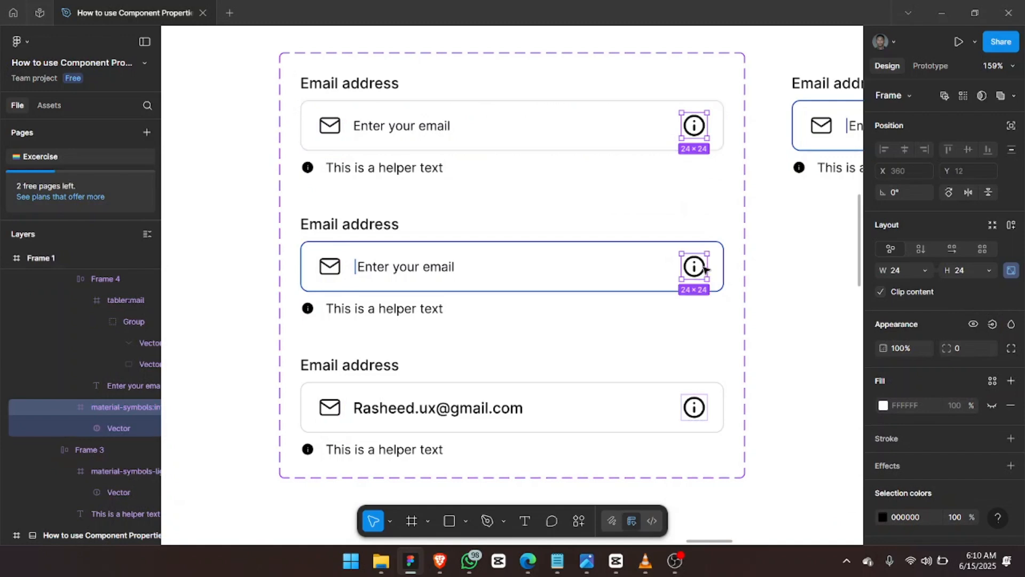
Bind the three info icons' visibility to a new Right Icon boolean property.
{"action": "left_click", "coordinate": [695, 408], "text": "shift"}
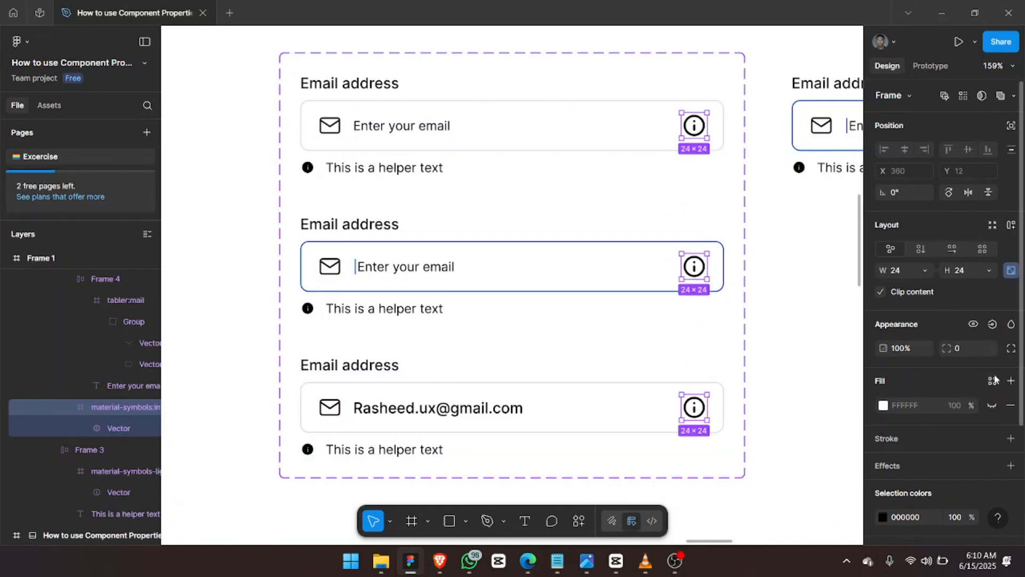
{"action": "left_click", "coordinate": [993, 325]}
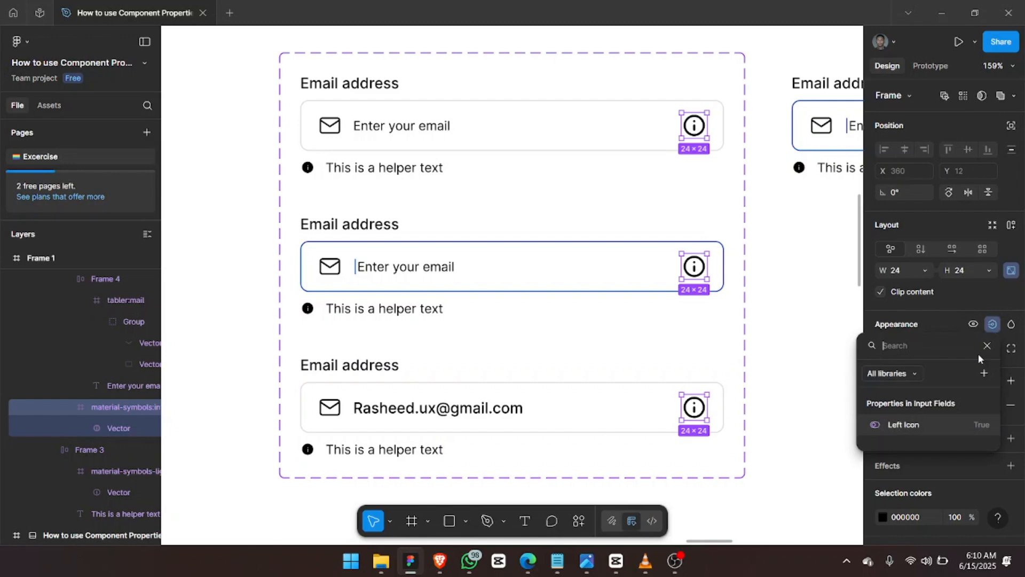
{"action": "left_click", "coordinate": [986, 372]}
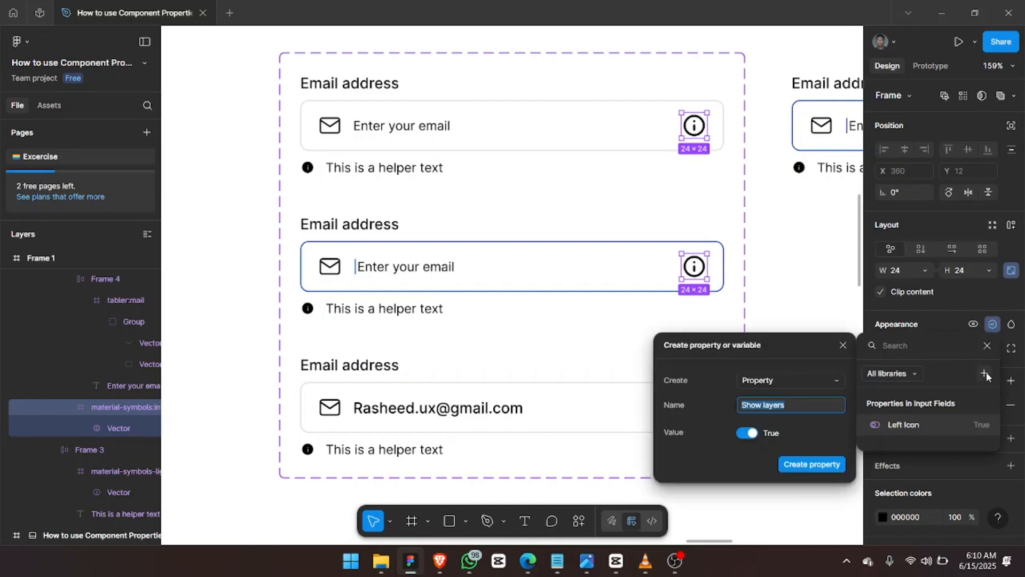
{"action": "type", "text": "Right Icon"}
{"action": "key", "text": "Return"}
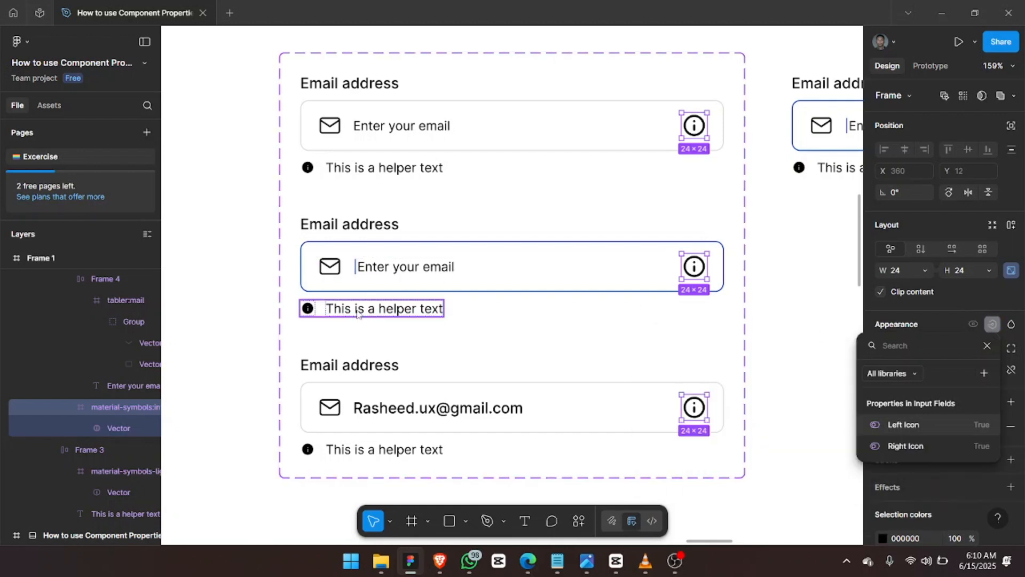
{"action": "key", "text": "Escape"}
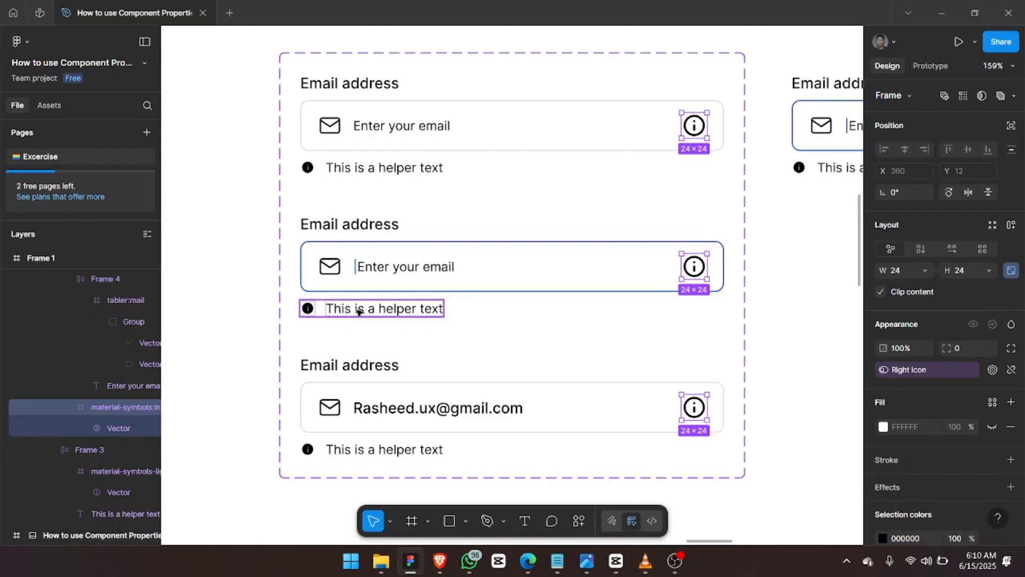
Select the three helper text rows and bind their visibility to a new Helper text property.
{"action": "left_click", "coordinate": [358, 312]}
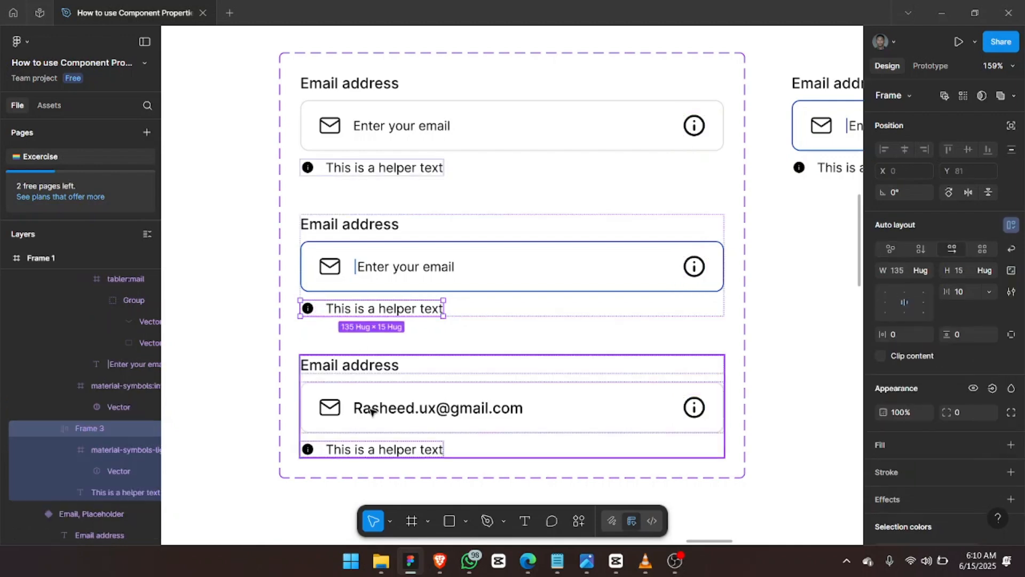
{"action": "left_click", "coordinate": [366, 451], "text": "shift"}
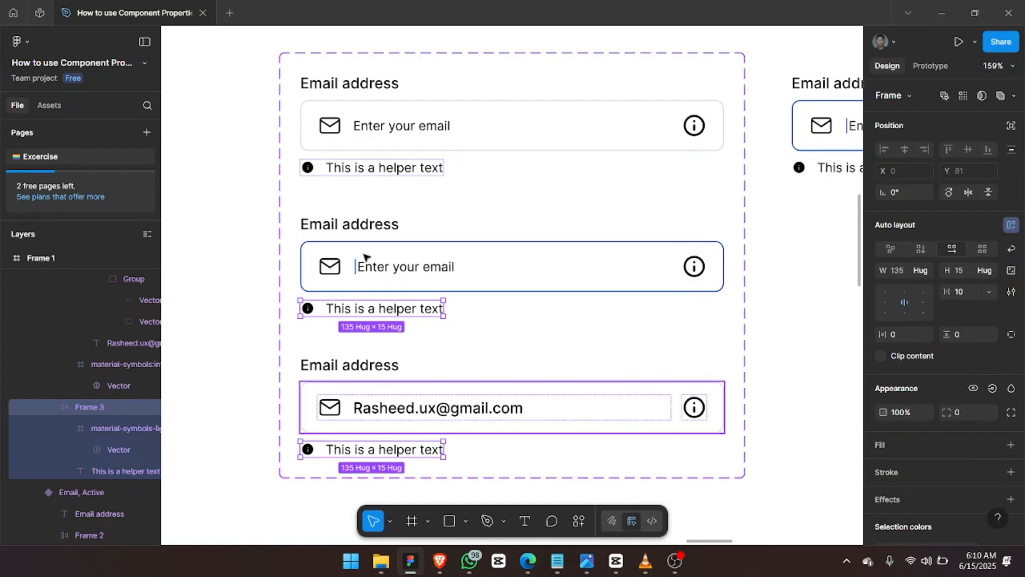
{"action": "left_click", "coordinate": [374, 171], "text": "shift"}
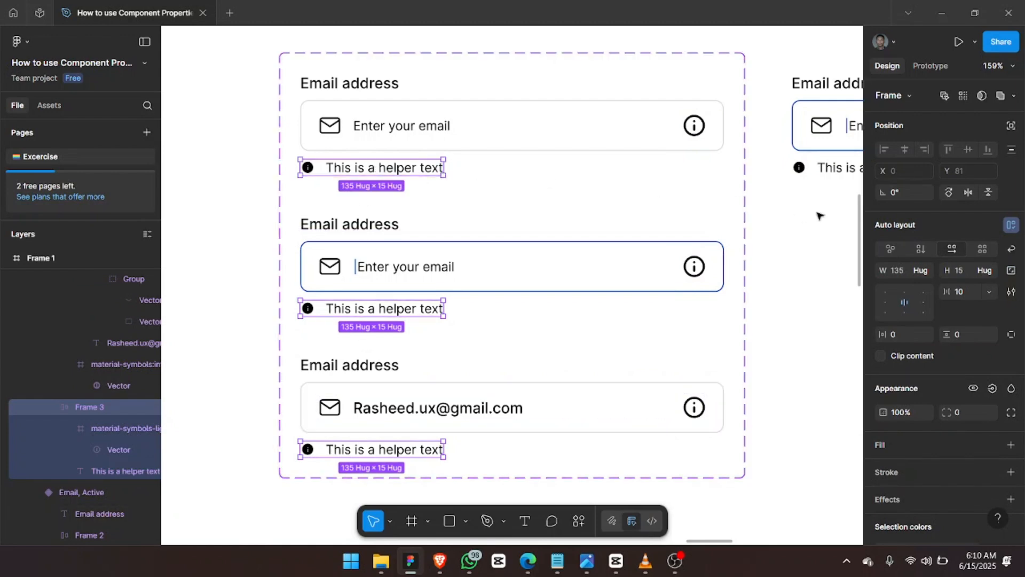
{"action": "left_click", "coordinate": [992, 389]}
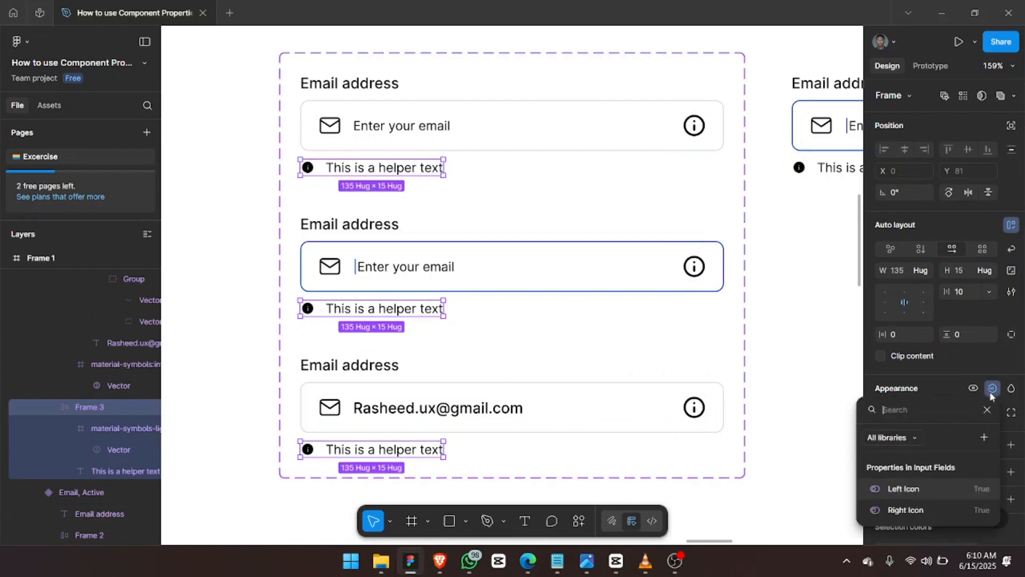
{"action": "left_click", "coordinate": [986, 439]}
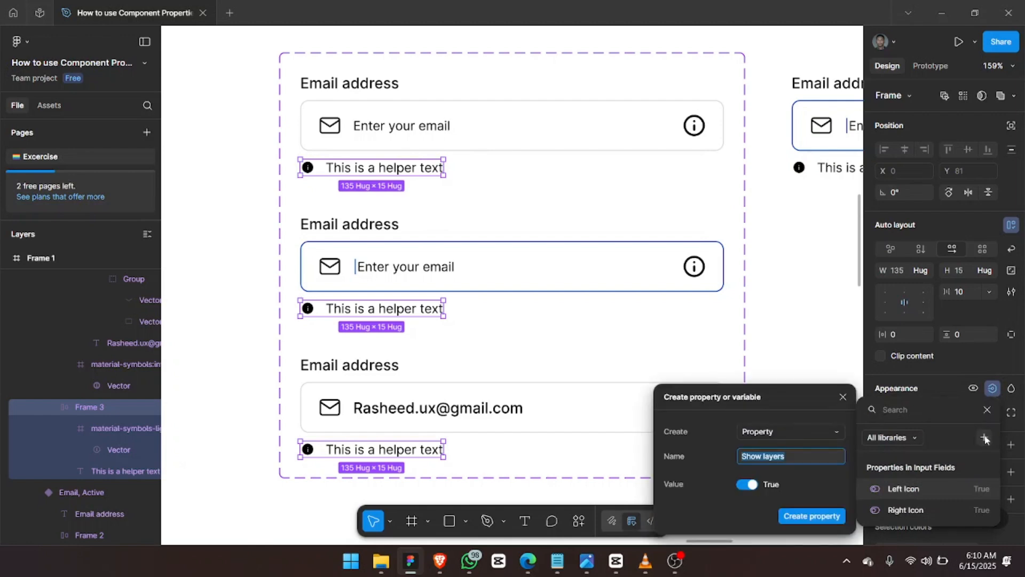
{"action": "type", "text": "H"}
{"action": "key", "text": "ctrl+a"}
{"action": "type", "text": "Helper te"}
{"action": "key", "text": "Return"}
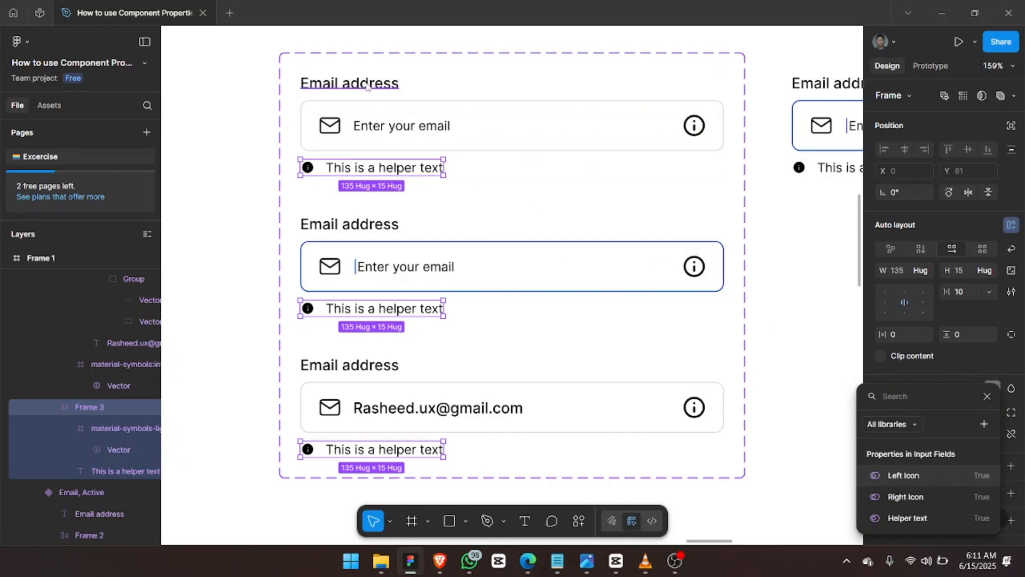
{"action": "left_click", "coordinate": [368, 86]}
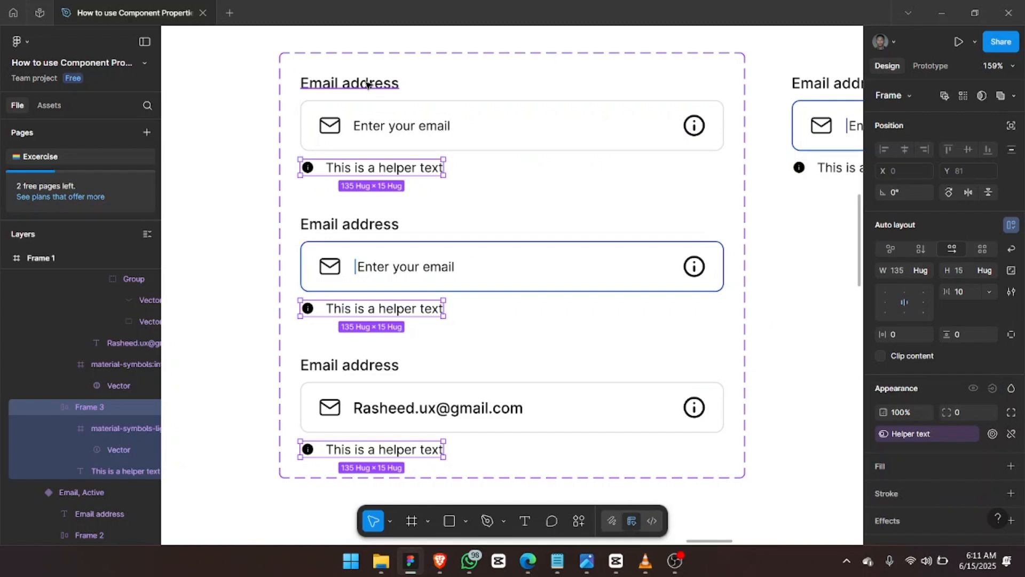
Select the three Email address labels and bind their visibility to a new Label property.
{"action": "left_click", "coordinate": [368, 84]}
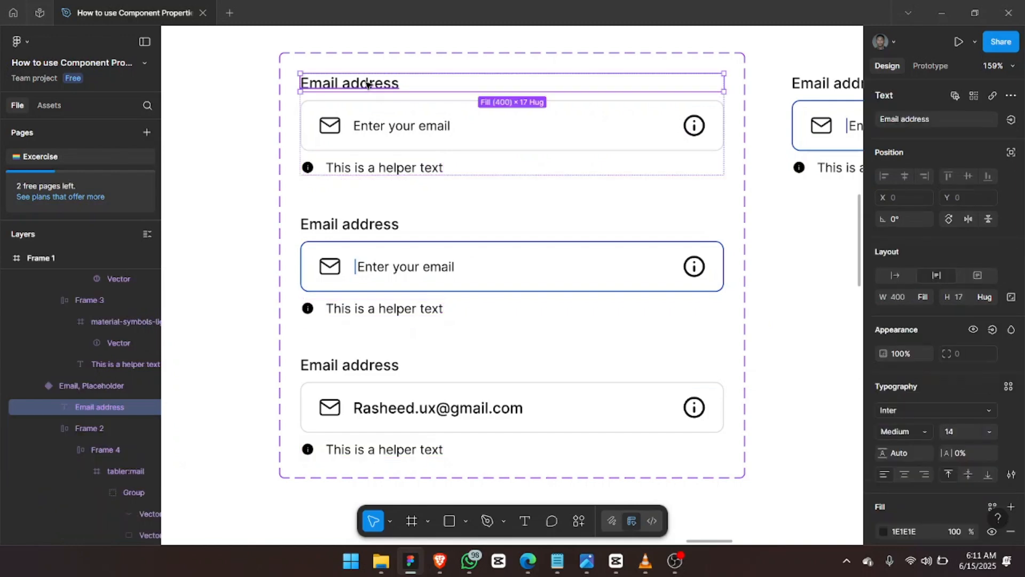
{"action": "left_click", "coordinate": [370, 223], "text": "shift"}
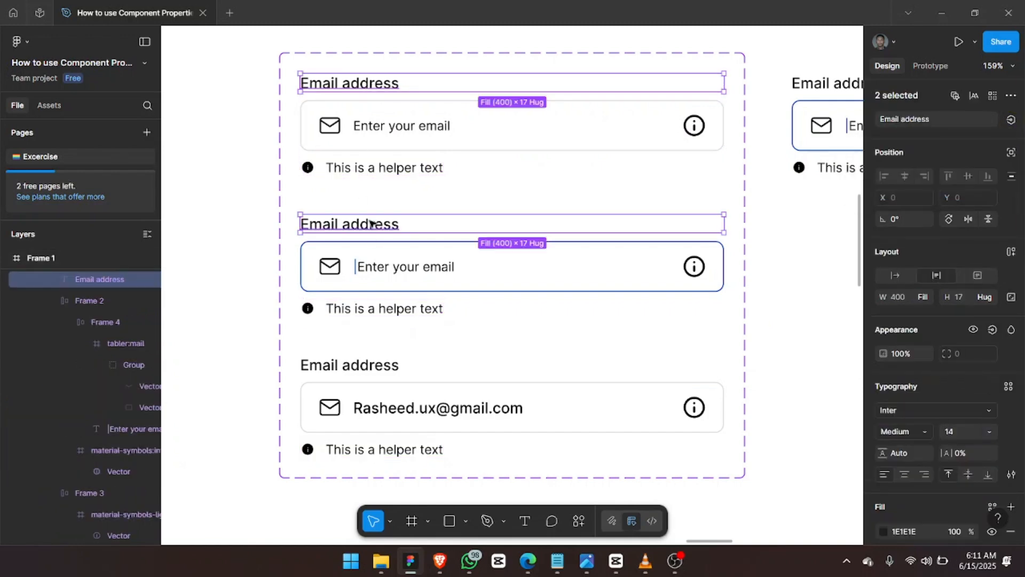
{"action": "left_click", "coordinate": [373, 365], "text": "shift"}
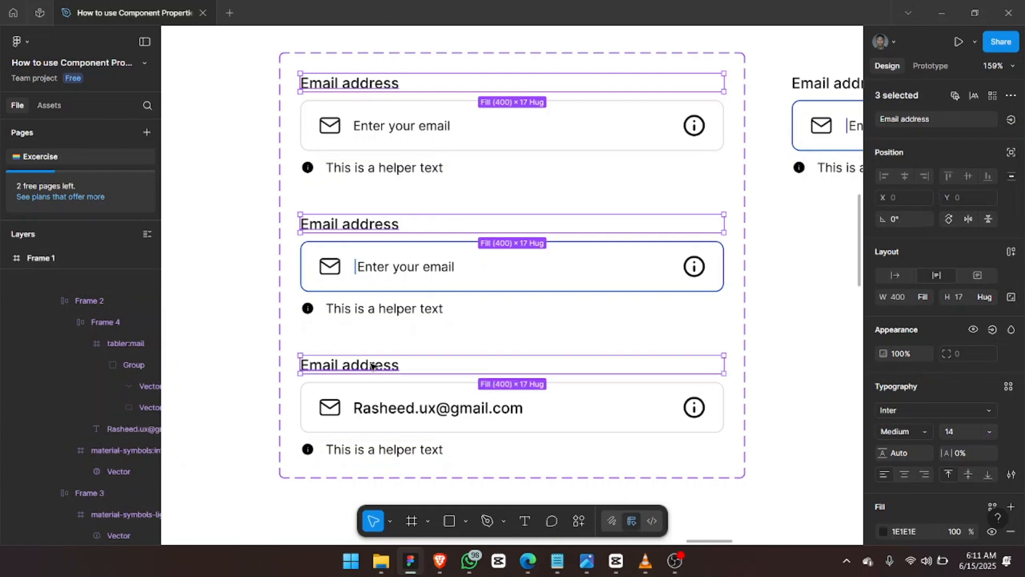
{"action": "left_click", "coordinate": [992, 330]}
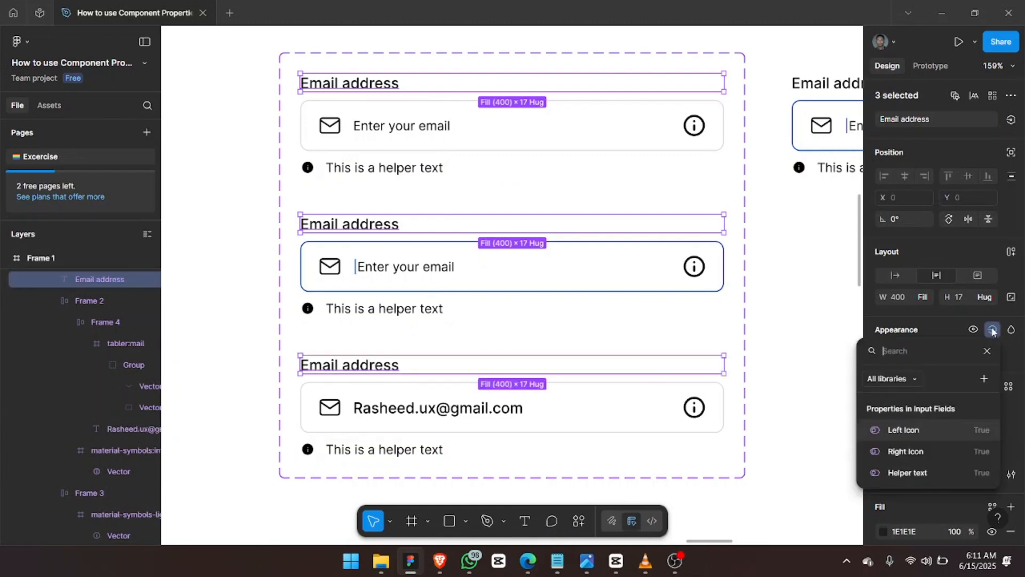
{"action": "left_click", "coordinate": [985, 381]}
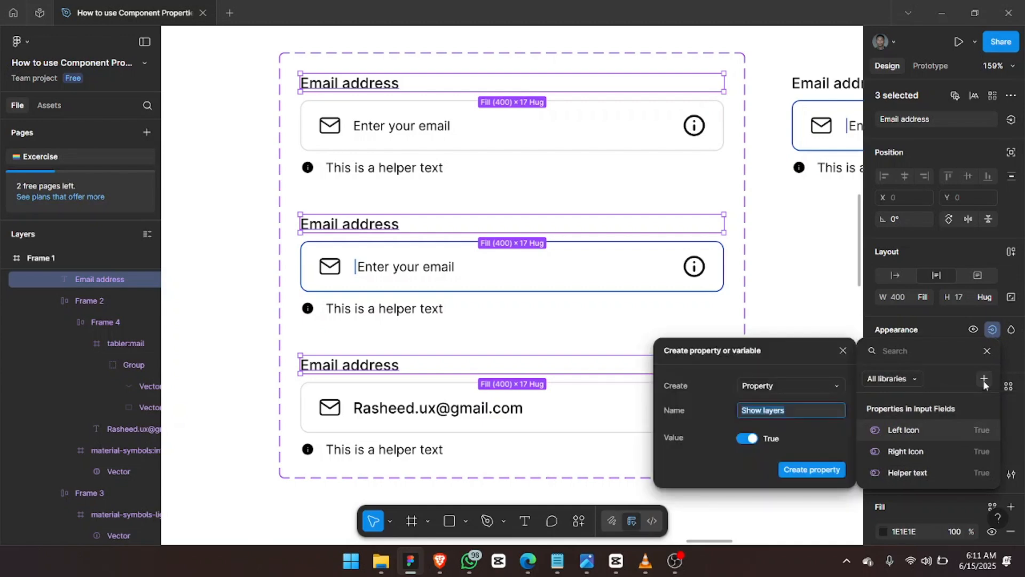
{"action": "type", "text": "Label"}
{"action": "left_click", "coordinate": [809, 473]}
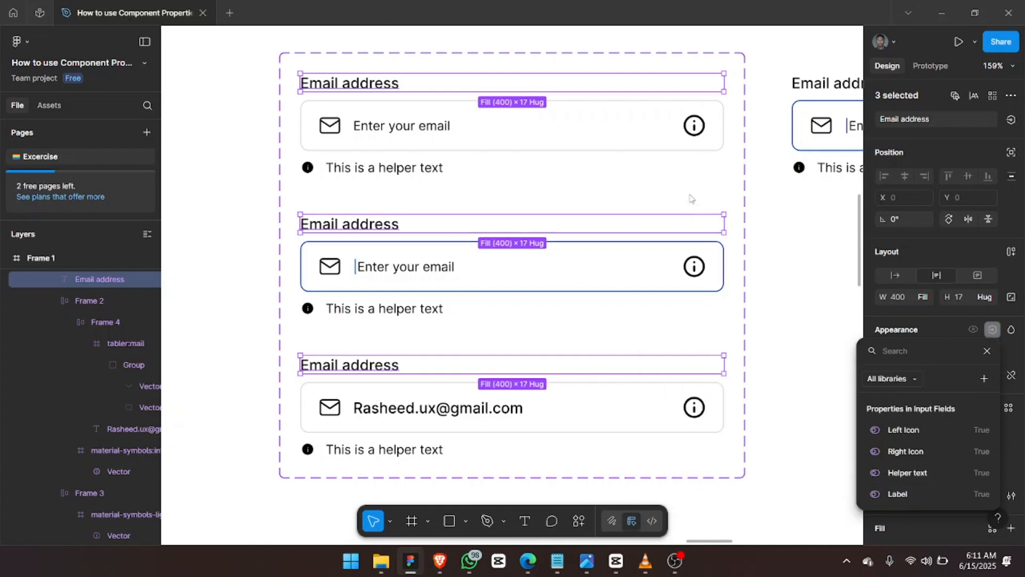
{"action": "key", "text": "Escape"}
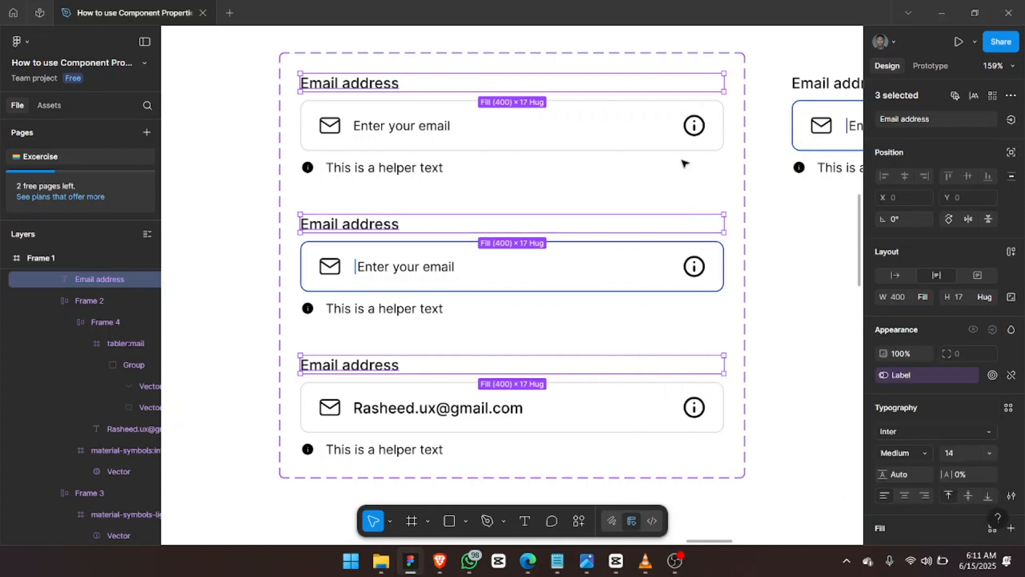
{"action": "left_click", "coordinate": [800, 84]}
{"action": "key", "text": "shift+2"}
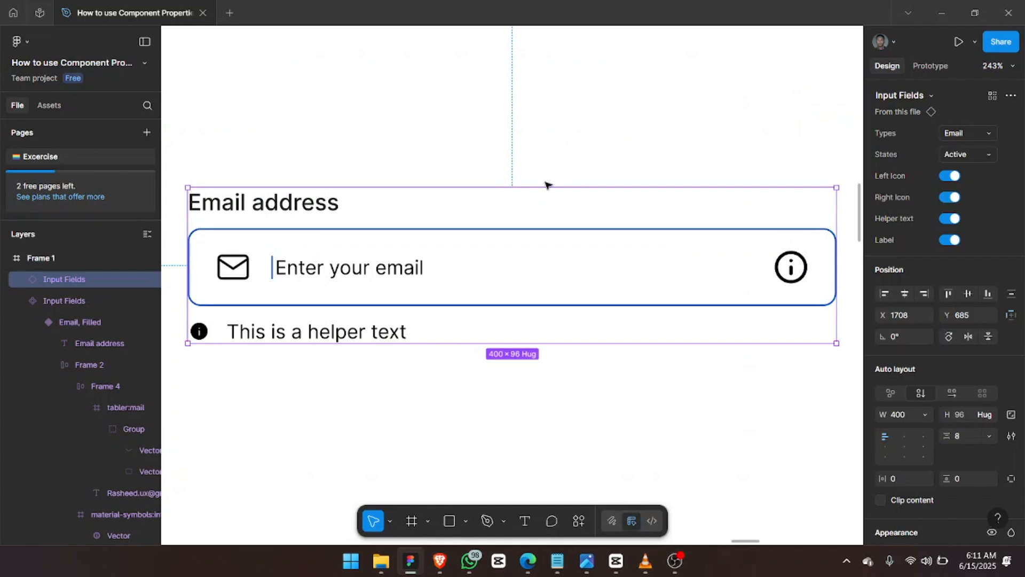
Move the standalone email field up and Alt-drag a copy 38 px below it.
{"action": "scroll", "coordinate": [546, 185], "scroll_direction": "down", "scroll_amount": 6}
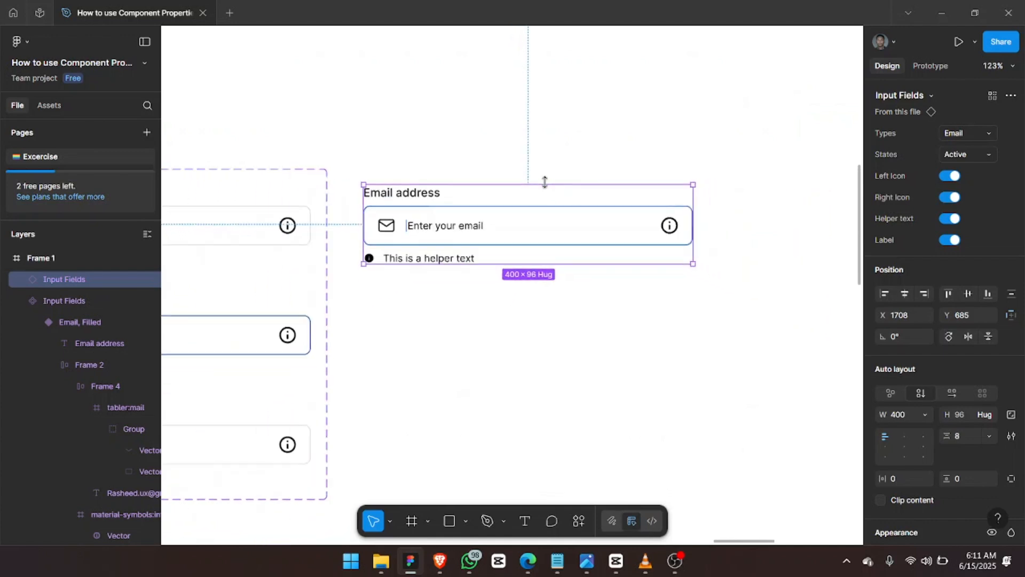
{"action": "scroll", "coordinate": [552, 205], "scroll_direction": "down", "scroll_amount": 3}
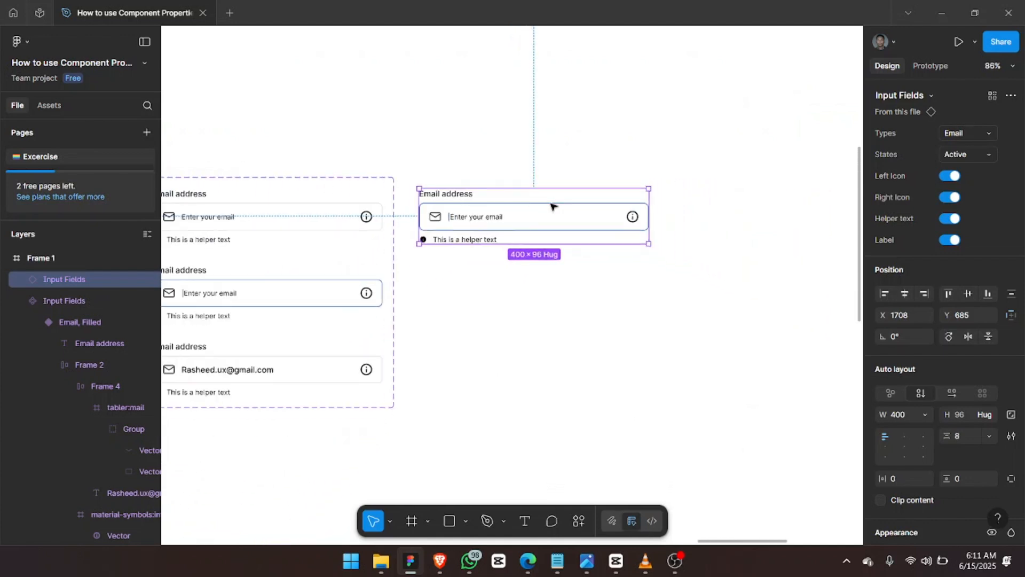
{"action": "scroll", "coordinate": [551, 205], "scroll_direction": "up", "scroll_amount": 5}
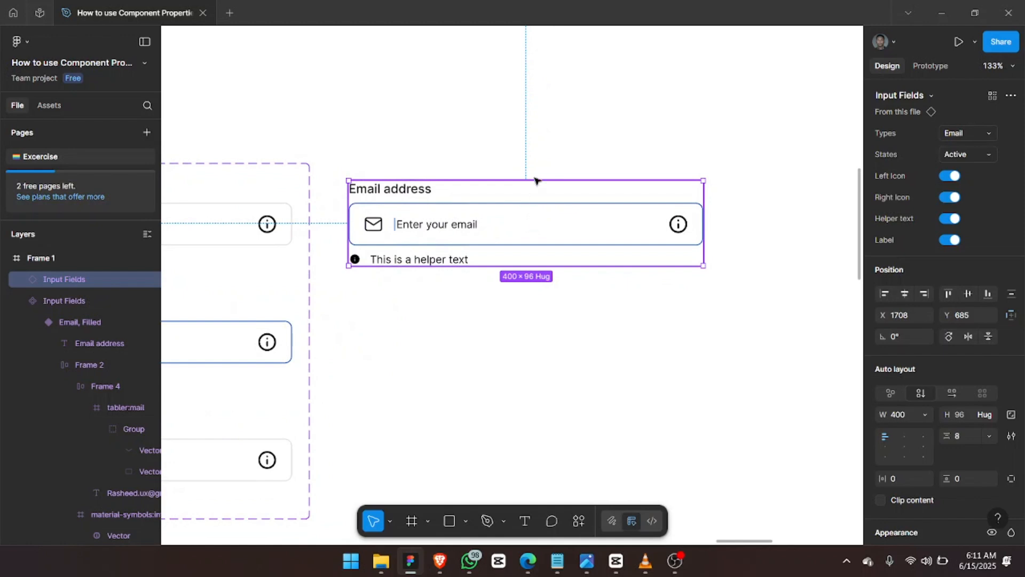
{"action": "left_click_drag", "start_coordinate": [540, 214], "coordinate": [544, 105]}
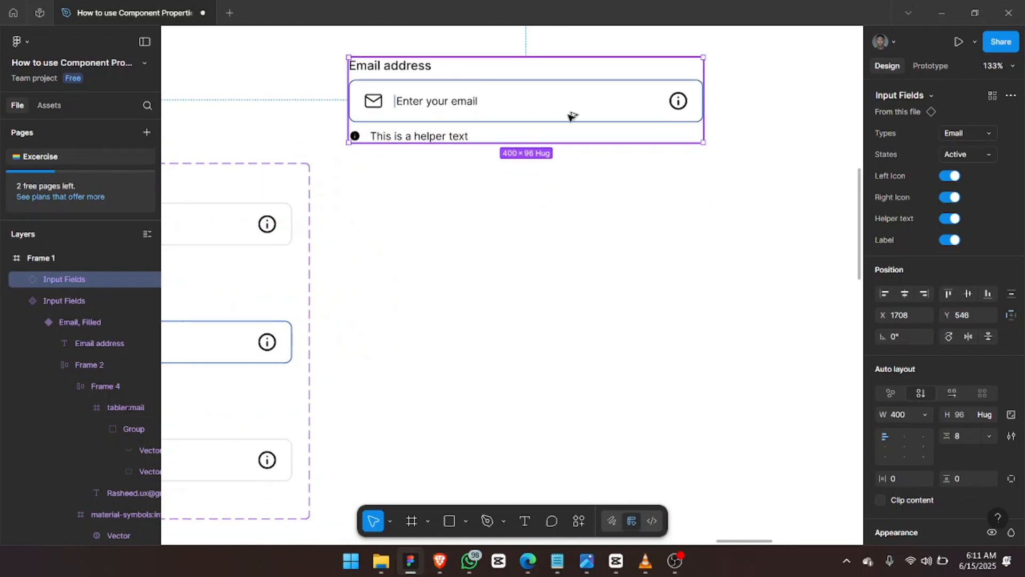
{"action": "left_click_drag", "start_coordinate": [572, 94], "coordinate": [570, 210]}
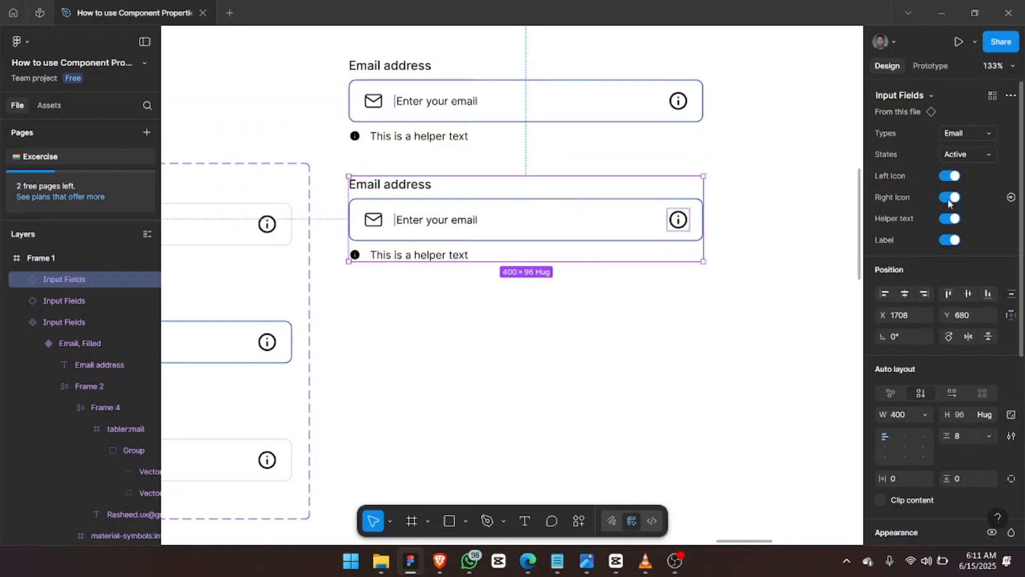
Hide the info icon on the copy, duplicate it, and hide the newest copy's mail icon.
{"action": "left_click", "coordinate": [949, 197]}
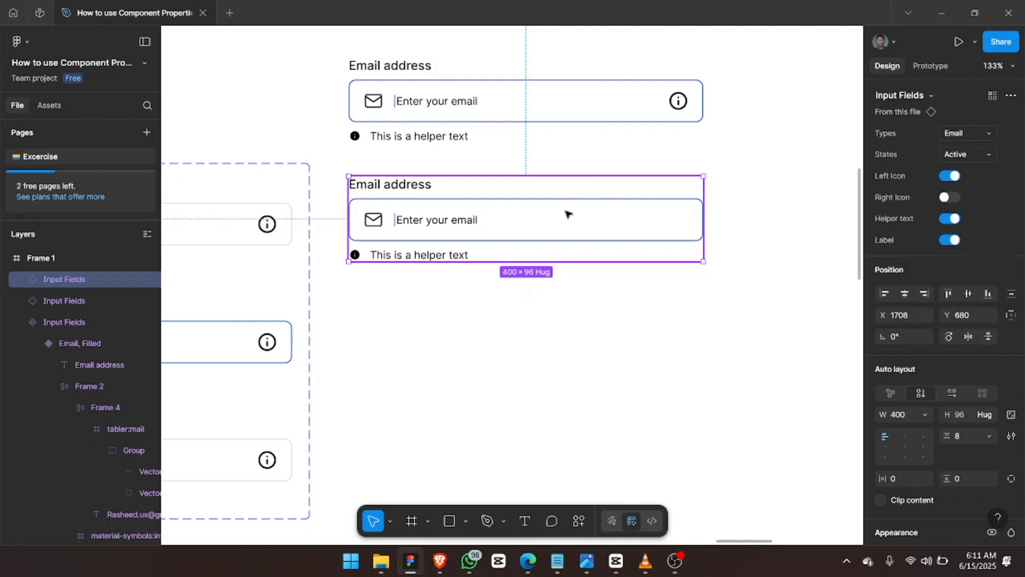
{"action": "key", "text": "ctrl+d"}
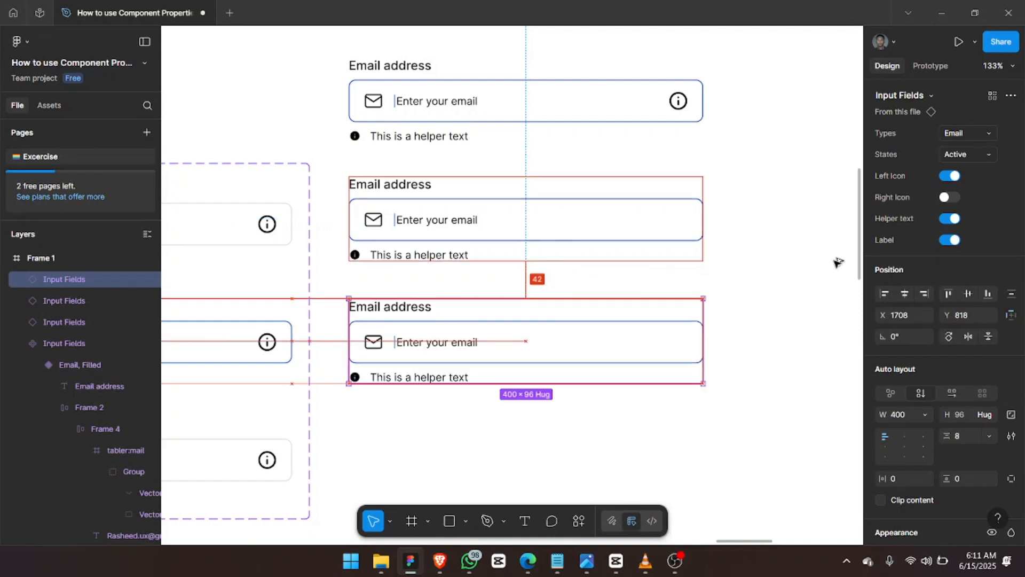
{"action": "left_click", "coordinate": [950, 176]}
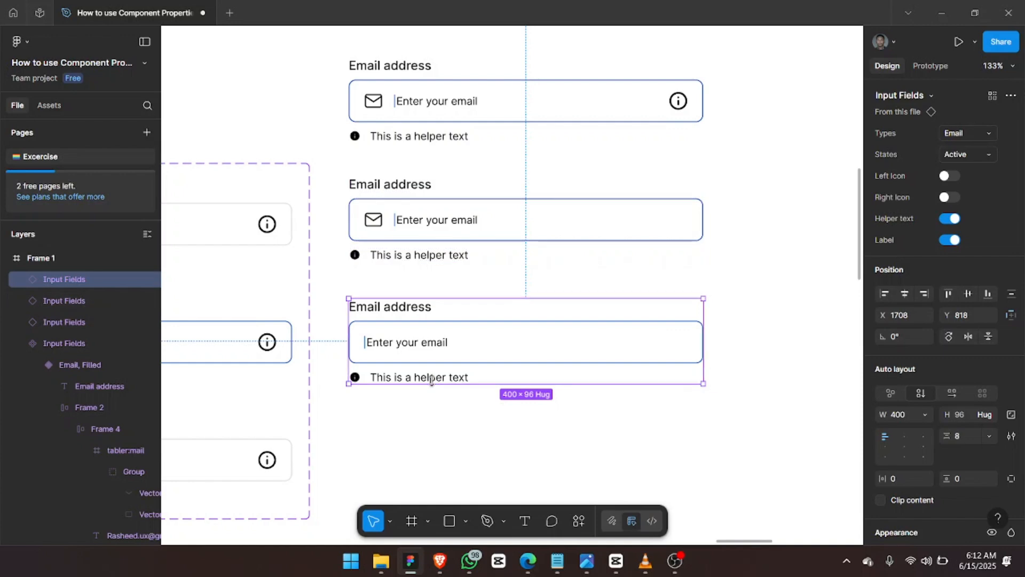
{"action": "scroll", "coordinate": [428, 377], "scroll_direction": "down", "scroll_amount": 1}
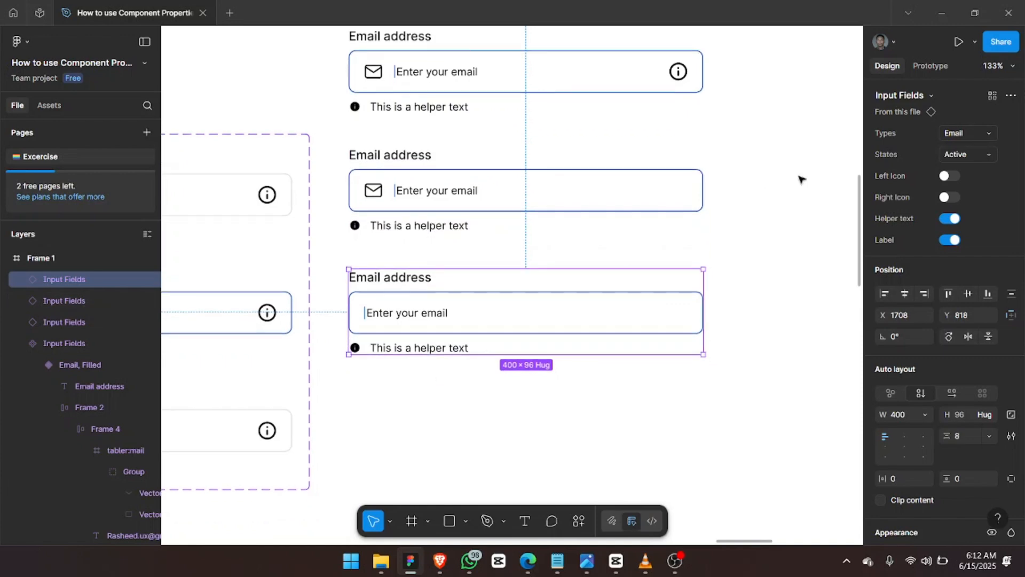
Set the newest field to the Placeholder state and turn off its helper text.
{"action": "left_click", "coordinate": [980, 155]}
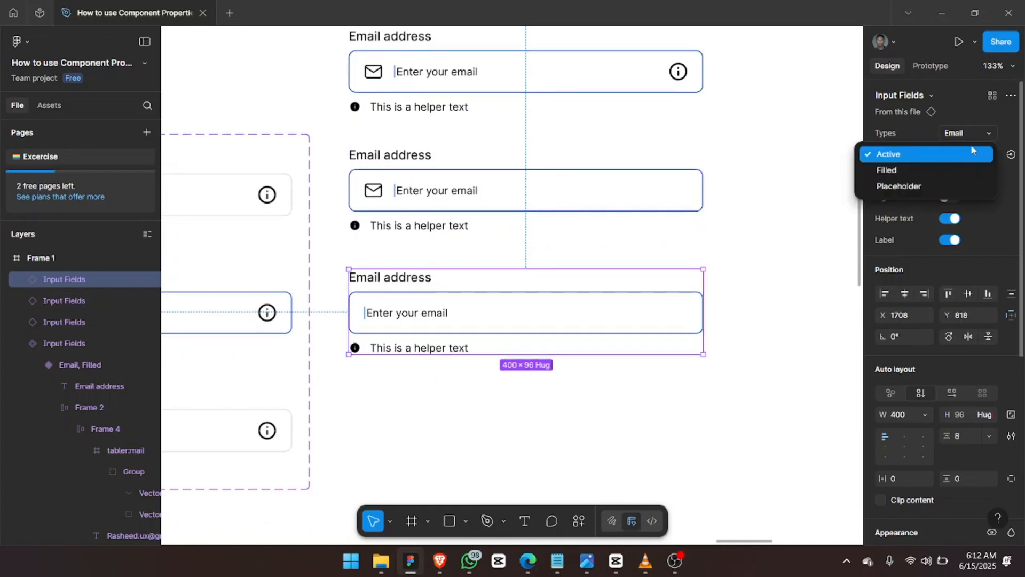
{"action": "left_click", "coordinate": [943, 184]}
{"action": "left_click", "coordinate": [480, 202]}
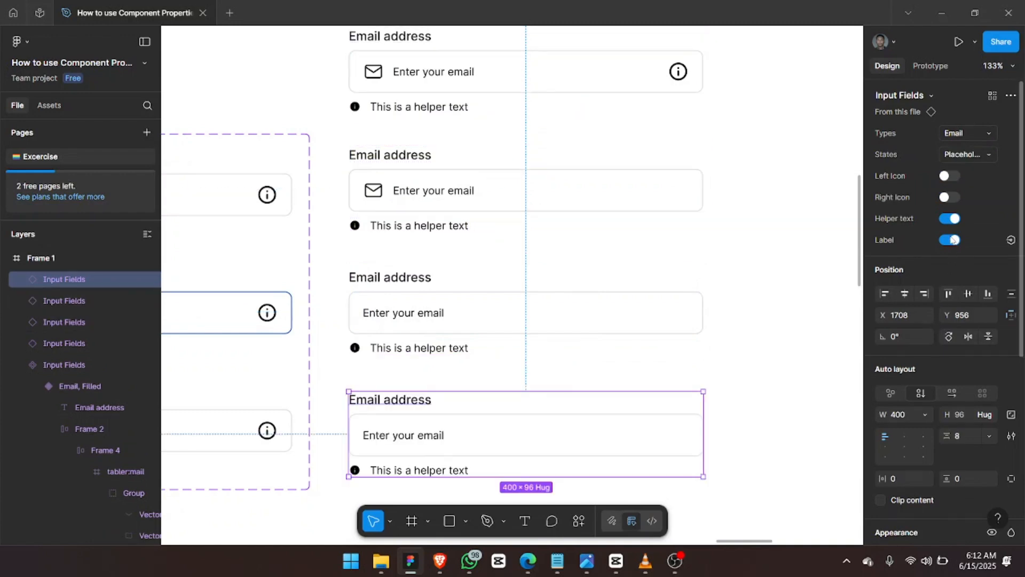
{"action": "left_click", "coordinate": [951, 218]}
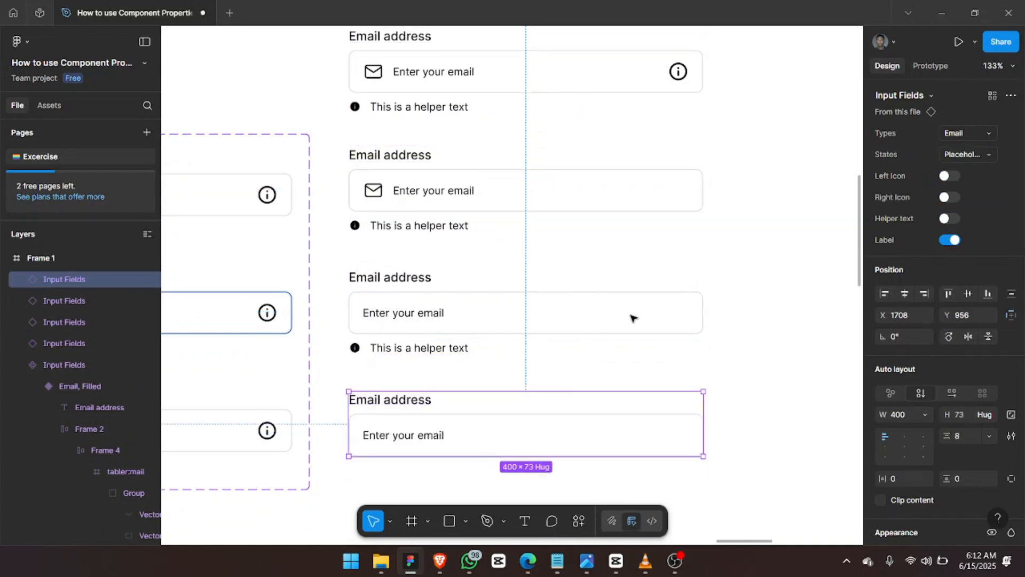
{"action": "scroll", "coordinate": [632, 318], "scroll_direction": "down", "scroll_amount": 3}
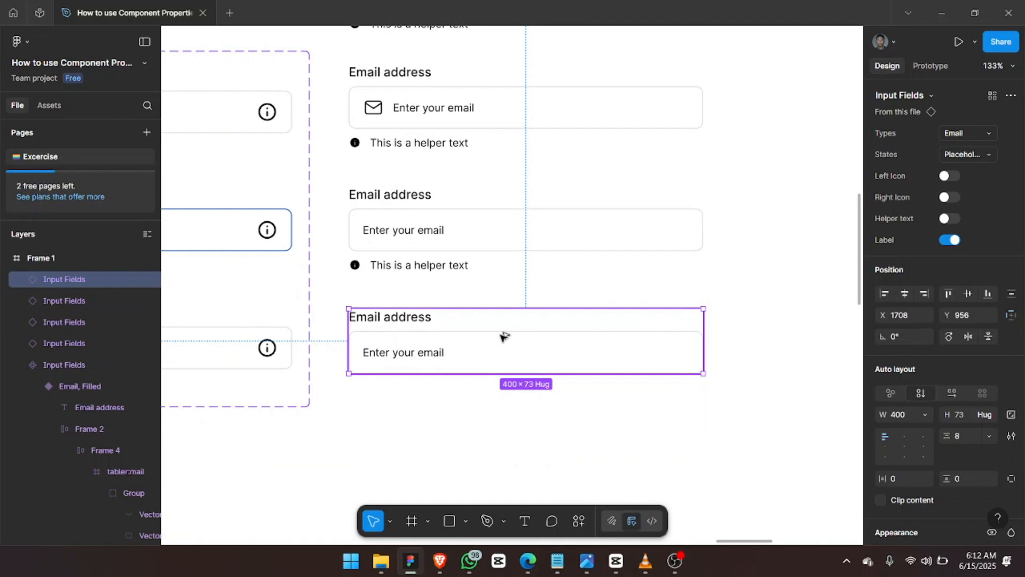
Duplicate that field below and turn off the copy's label.
{"action": "left_click_drag", "start_coordinate": [506, 405], "coordinate": [505, 425]}
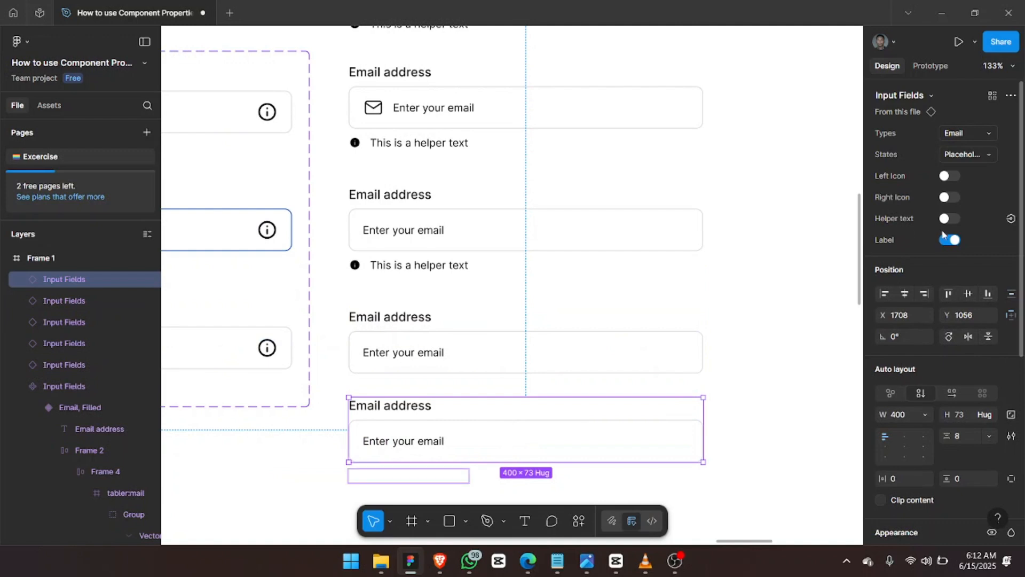
{"action": "left_click", "coordinate": [956, 244]}
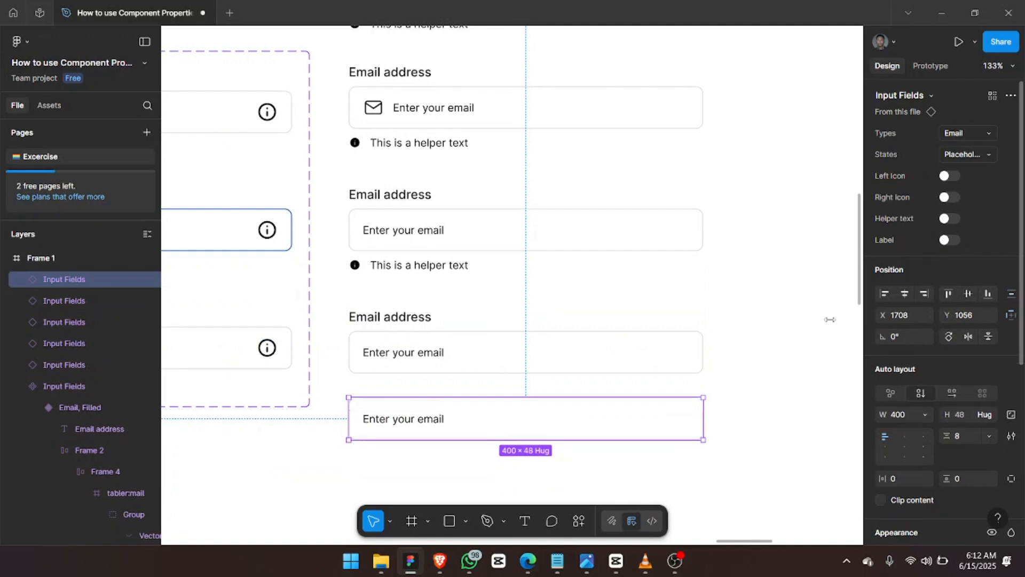
{"action": "left_click", "coordinate": [768, 377]}
{"action": "scroll", "coordinate": [768, 377], "scroll_direction": "right", "scroll_amount": 3}
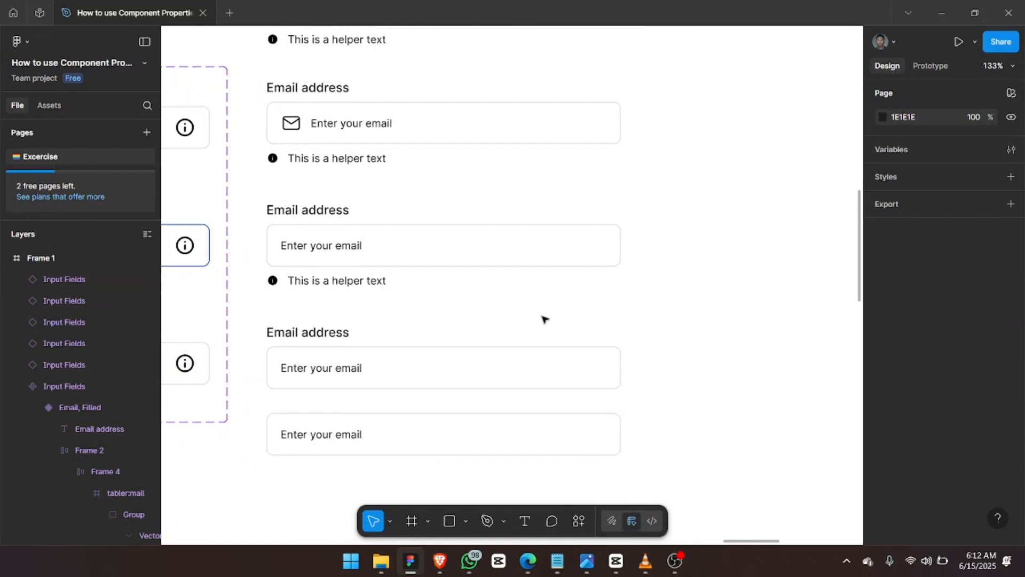
Change the top field's label from Email address to Password.
{"action": "scroll", "coordinate": [544, 319], "scroll_direction": "up", "scroll_amount": 3}
{"action": "scroll", "coordinate": [543, 319], "scroll_direction": "up", "scroll_amount": 1}
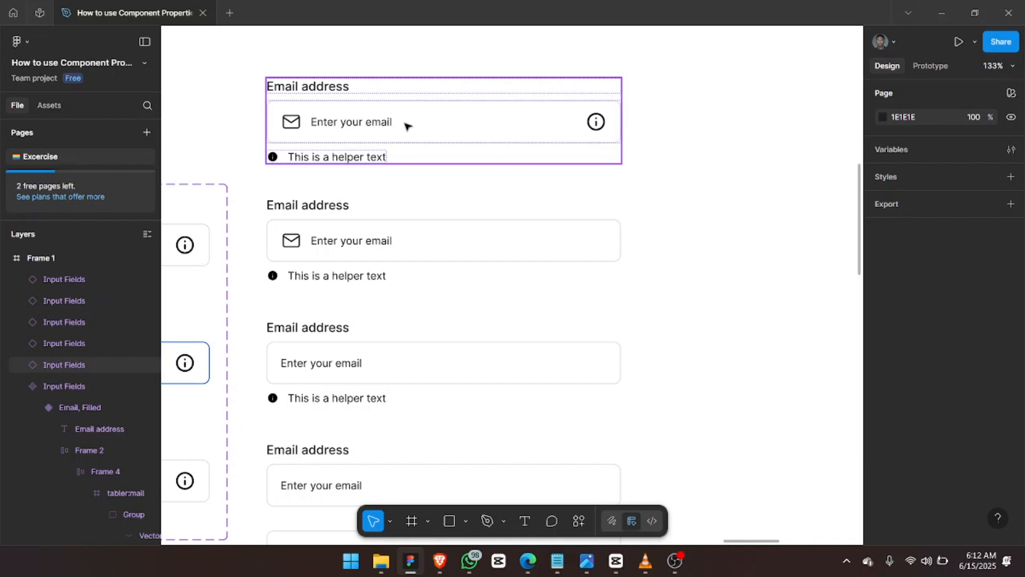
{"action": "double_click", "coordinate": [305, 88]}
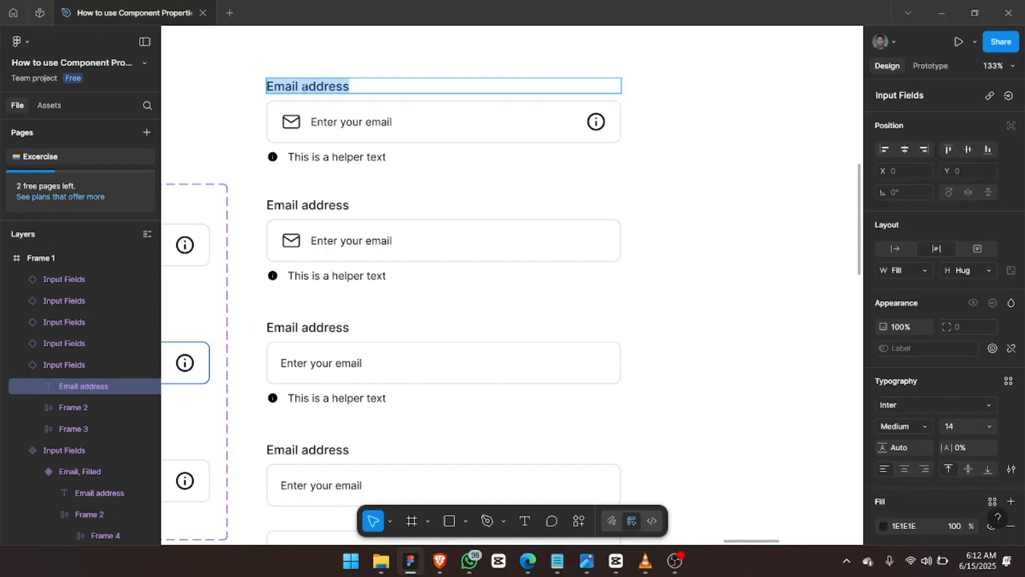
{"action": "type", "text": "Password"}
{"action": "key", "text": "Escape"}
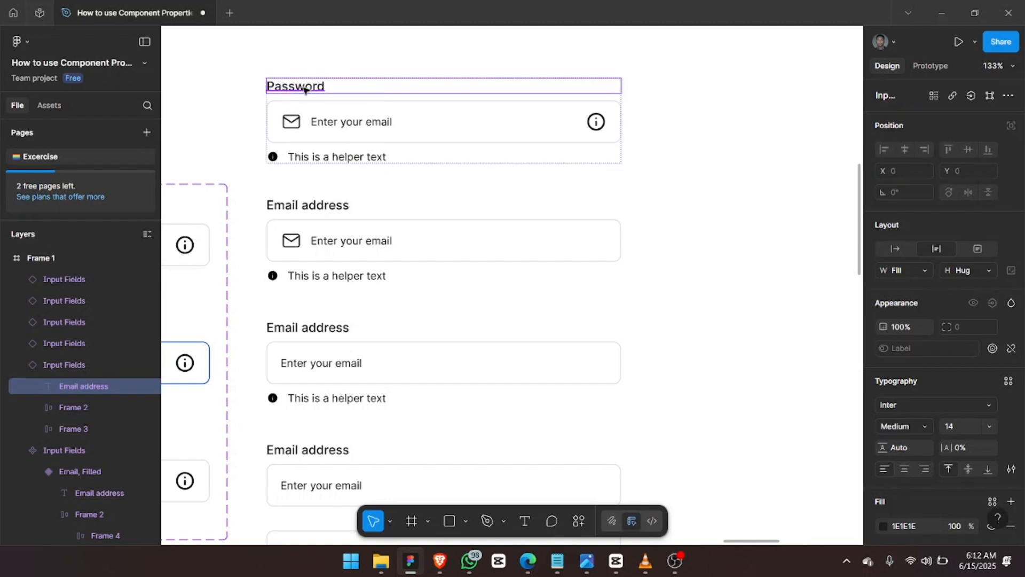
Inspect the field's mail and info icons, then bring the Email, Filled variant into view.
{"action": "left_click", "coordinate": [297, 126]}
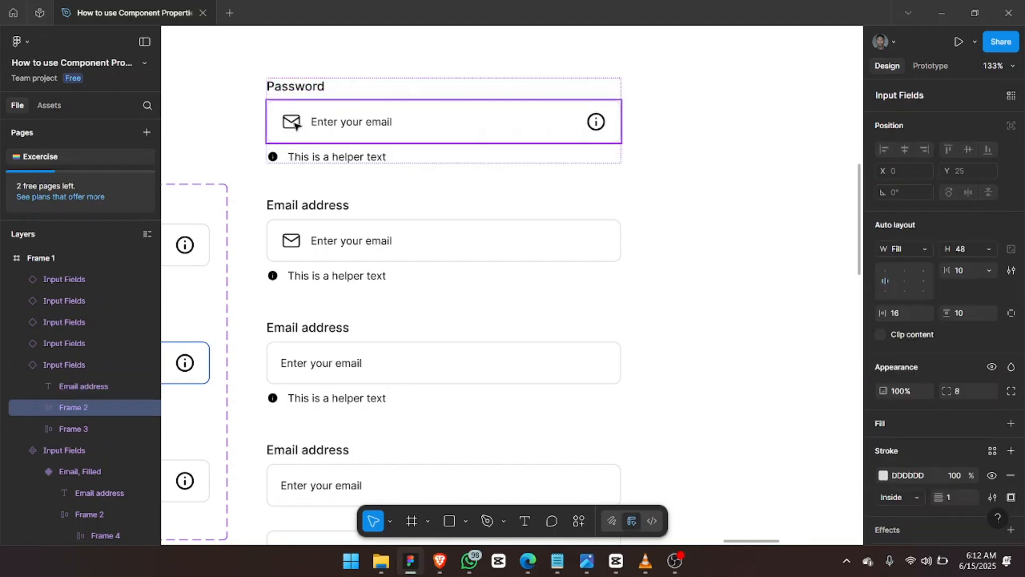
{"action": "double_click", "coordinate": [296, 125]}
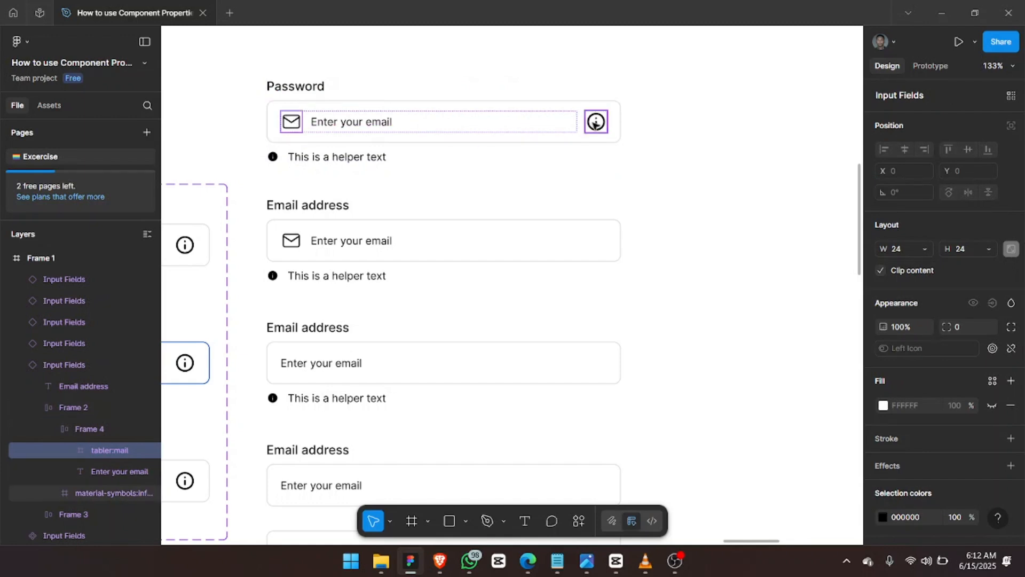
{"action": "left_click", "coordinate": [596, 122]}
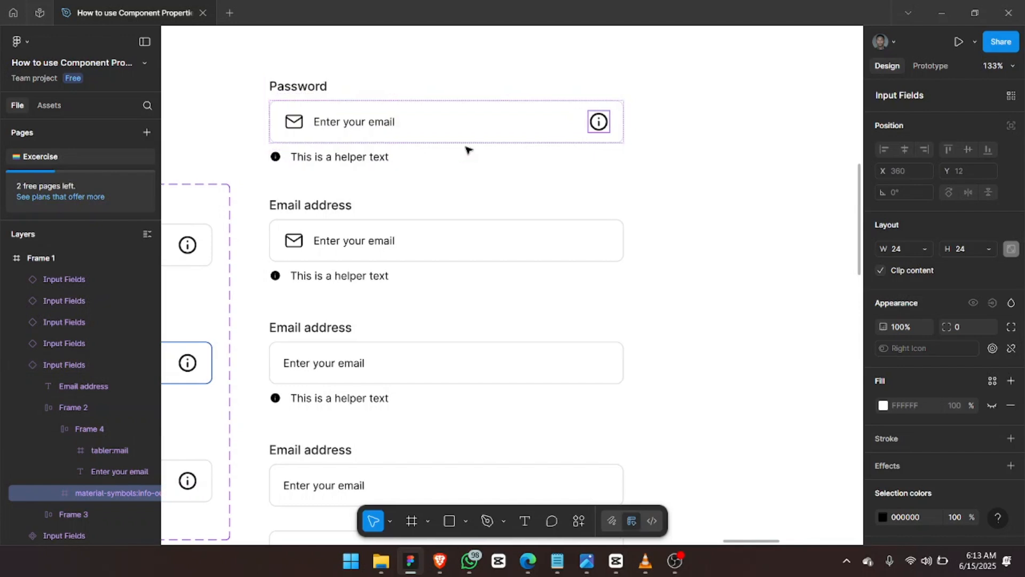
{"action": "scroll", "coordinate": [466, 146], "scroll_direction": "left", "scroll_amount": 2}
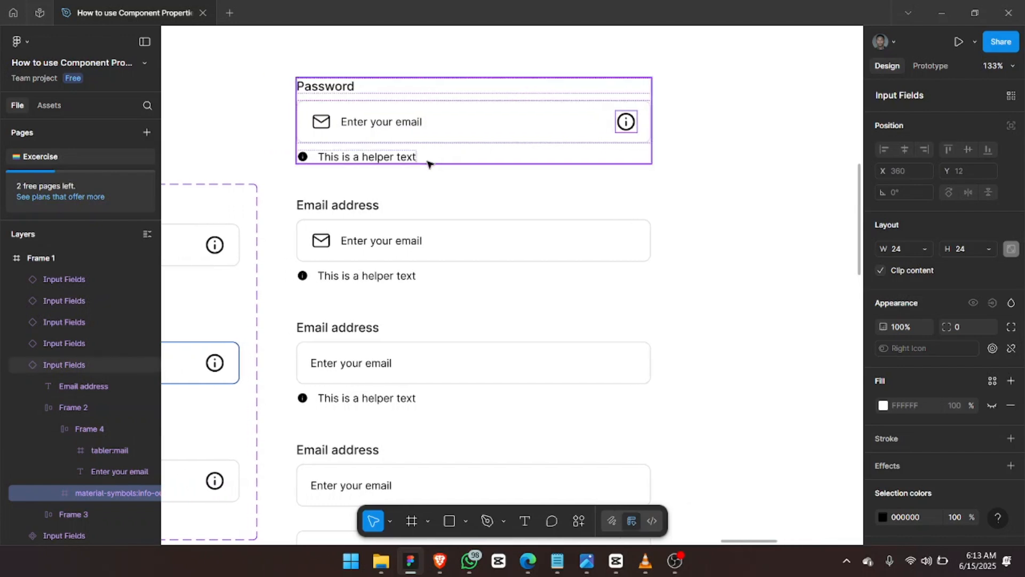
{"action": "scroll", "coordinate": [429, 164], "scroll_direction": "up", "scroll_amount": 3}
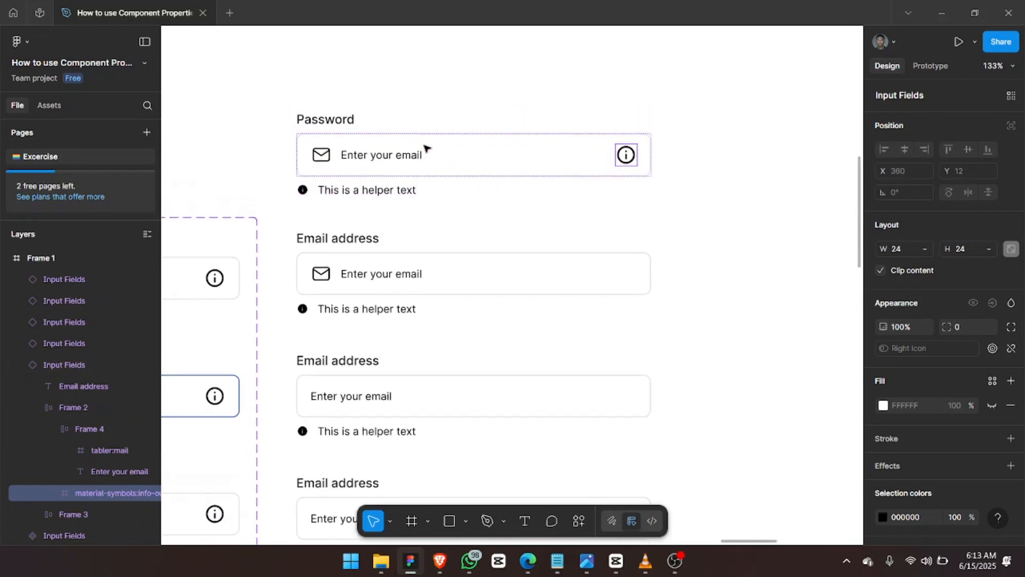
{"action": "scroll", "coordinate": [423, 128], "scroll_direction": "up", "scroll_amount": 2}
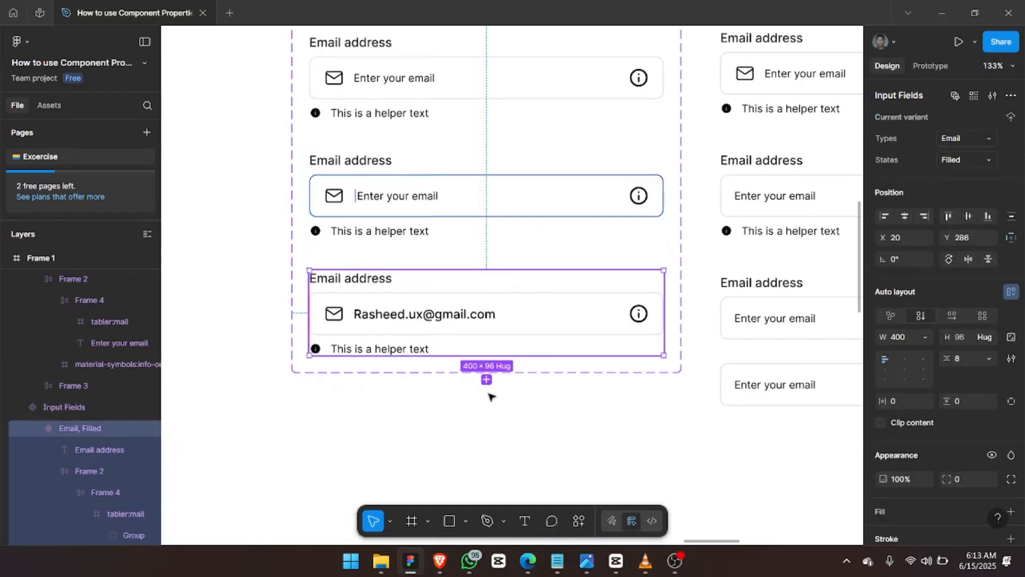
Add a new variant to the component set with its State named Destructive.
{"action": "left_click", "coordinate": [487, 380]}
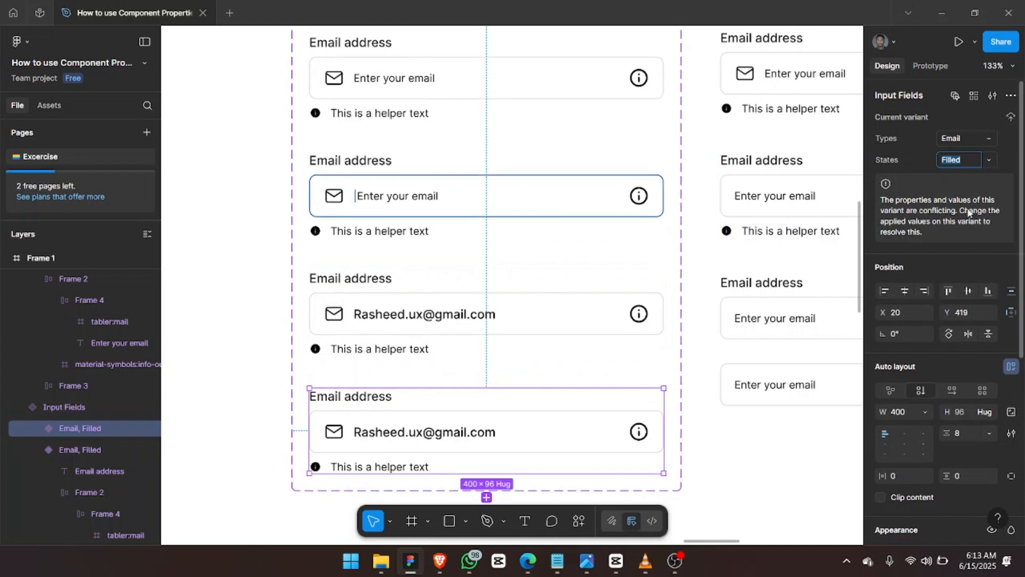
{"action": "type", "text": "De"}
{"action": "type", "text": "structive"}
{"action": "key", "text": "Return"}
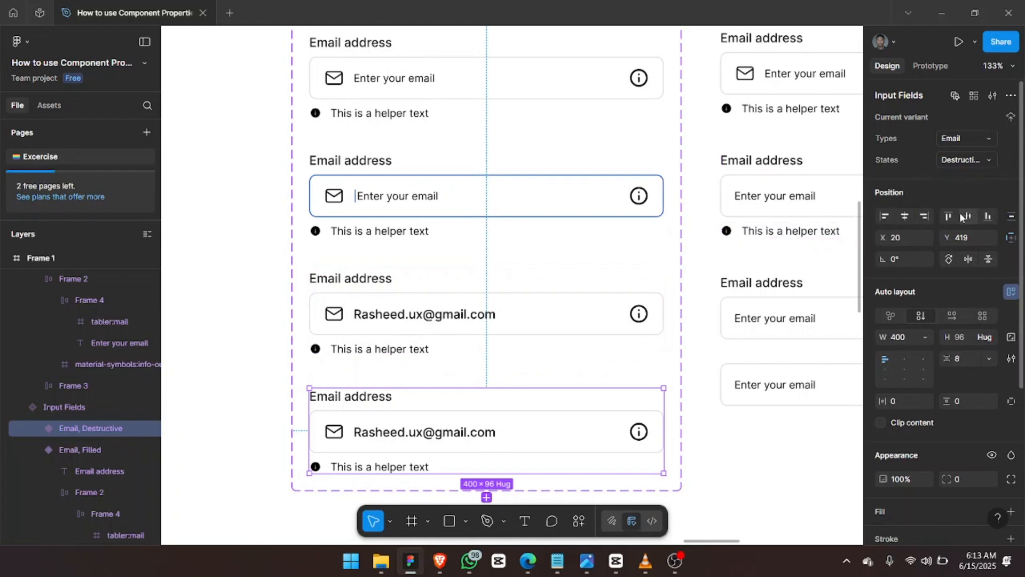
Colour the Destructive variant's input border and helper text and icon red E71212.
{"action": "scroll", "coordinate": [566, 318], "scroll_direction": "down", "scroll_amount": 3}
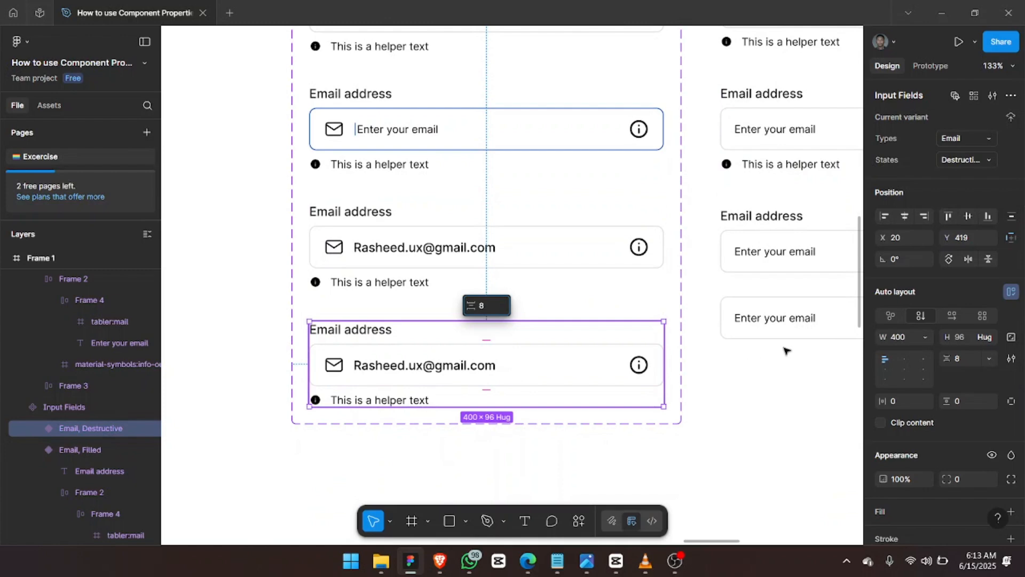
{"action": "left_click", "coordinate": [662, 384], "text": "ctrl"}
{"action": "scroll", "coordinate": [931, 422], "scroll_direction": "down", "scroll_amount": 3}
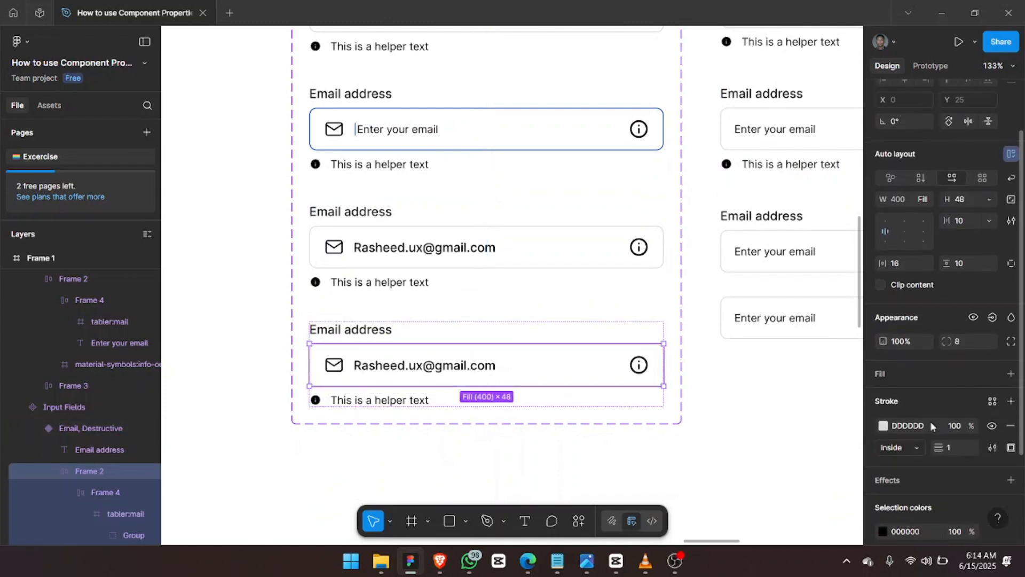
{"action": "left_click", "coordinate": [884, 389]}
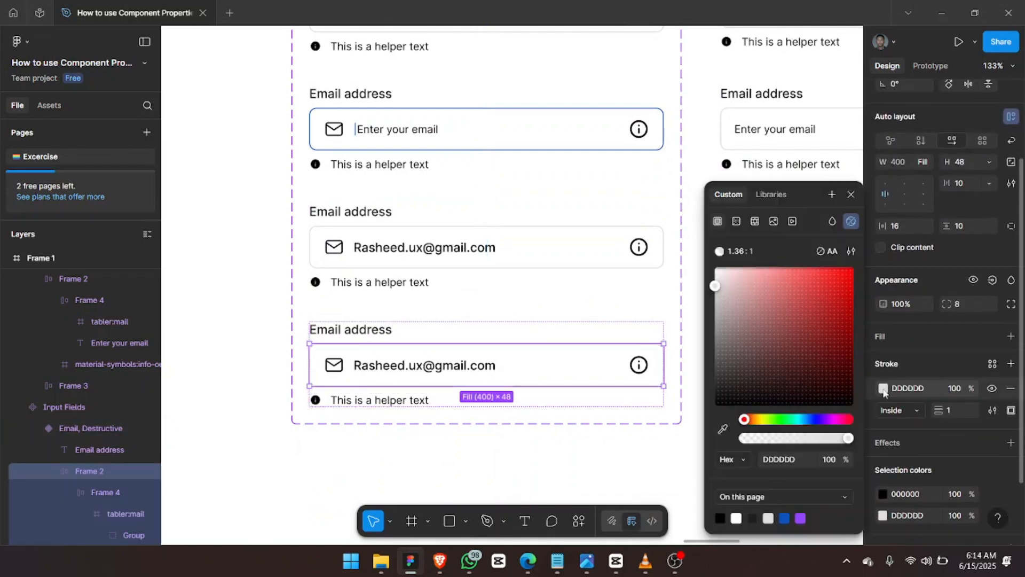
{"action": "left_click", "coordinate": [843, 285]}
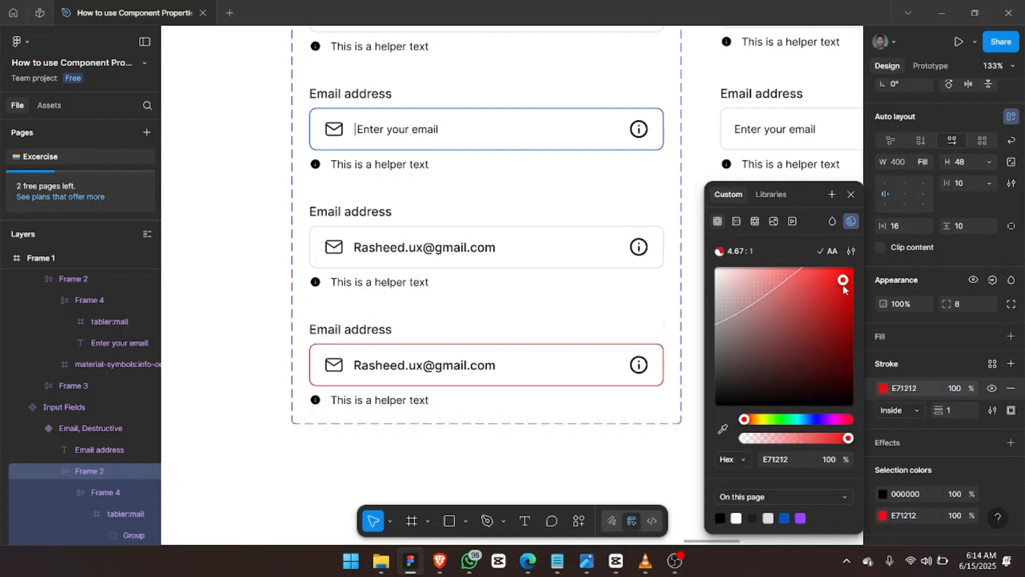
{"action": "left_click", "coordinate": [913, 388]}
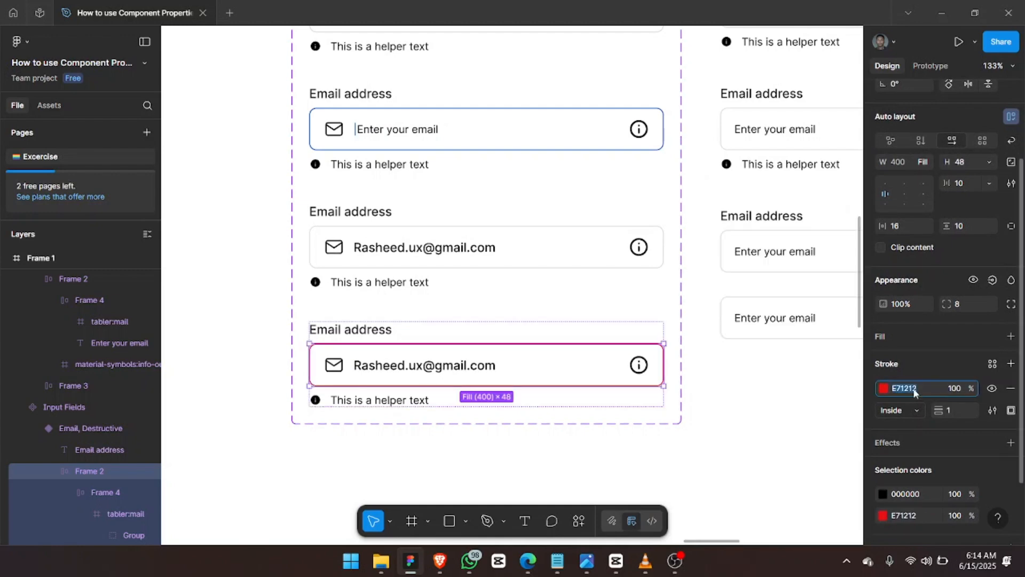
{"action": "left_click", "coordinate": [394, 400]}
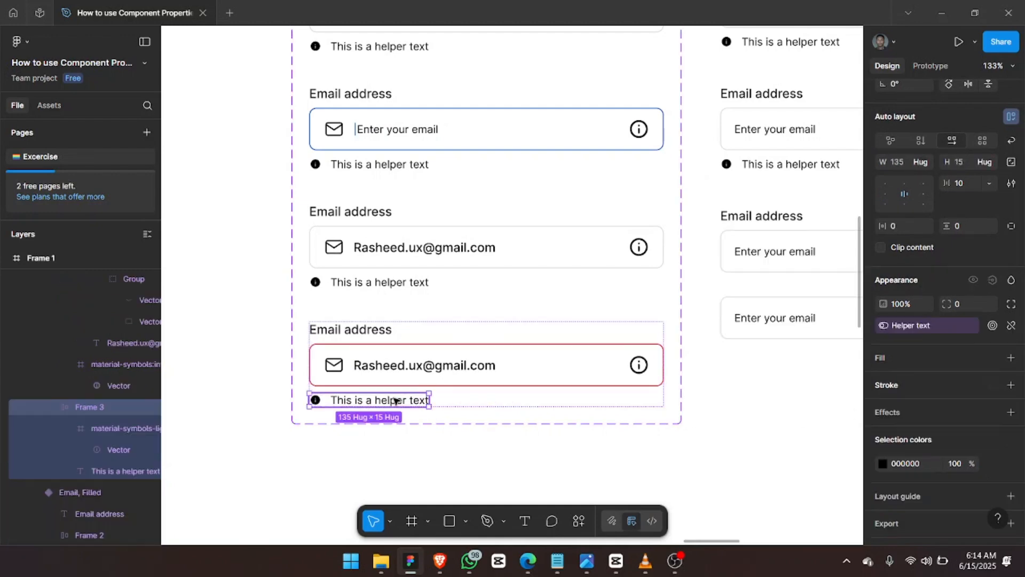
{"action": "left_click", "coordinate": [896, 464]}
{"action": "key", "text": "Return"}
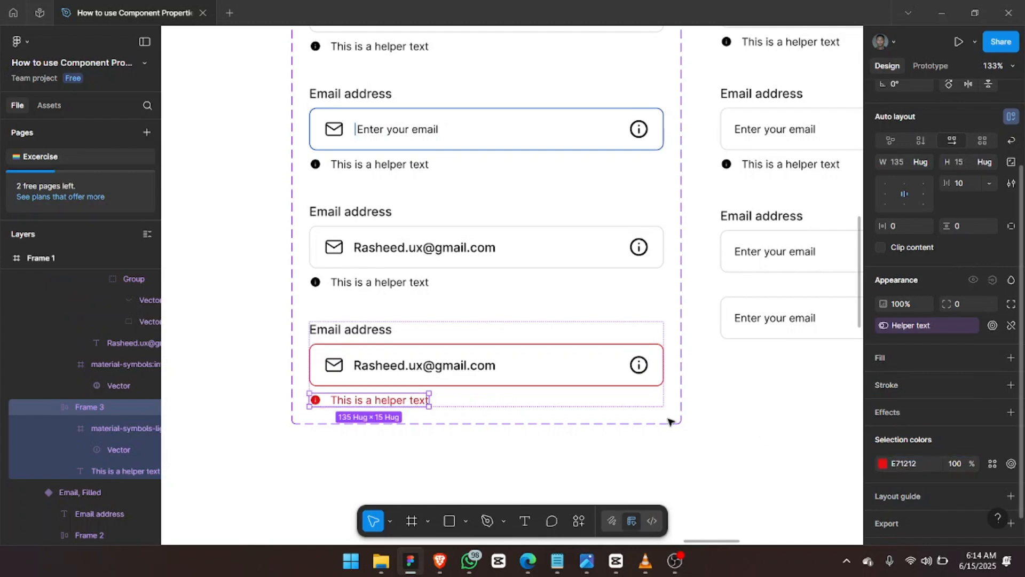
Switch the bottom plain email field instance to the Destructive state.
{"action": "scroll", "coordinate": [642, 418], "scroll_direction": "right", "scroll_amount": 2}
{"action": "scroll", "coordinate": [642, 418], "scroll_direction": "right", "scroll_amount": 7}
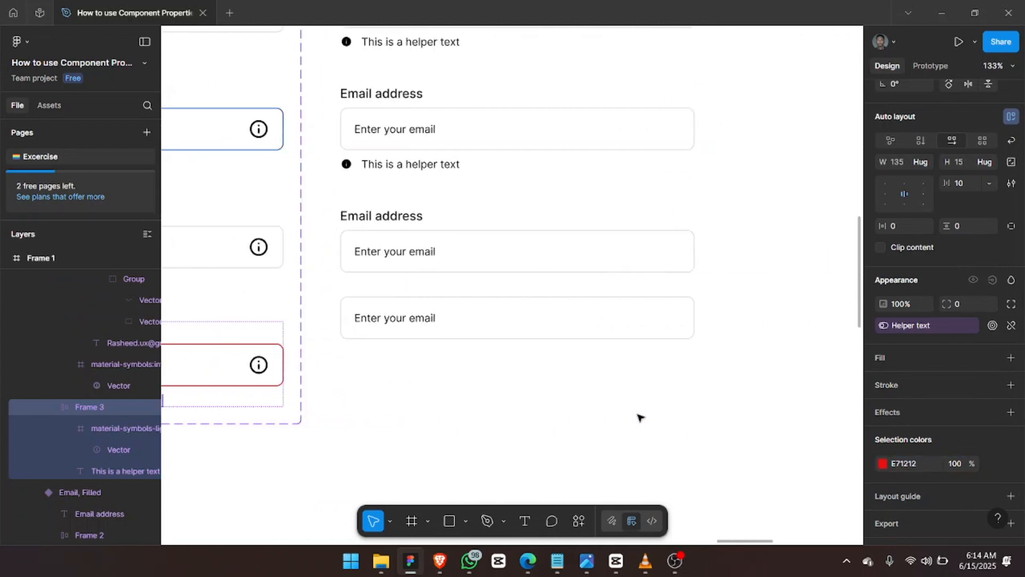
{"action": "scroll", "coordinate": [642, 418], "scroll_direction": "up", "scroll_amount": 3}
{"action": "scroll", "coordinate": [641, 416], "scroll_direction": "up", "scroll_amount": 1}
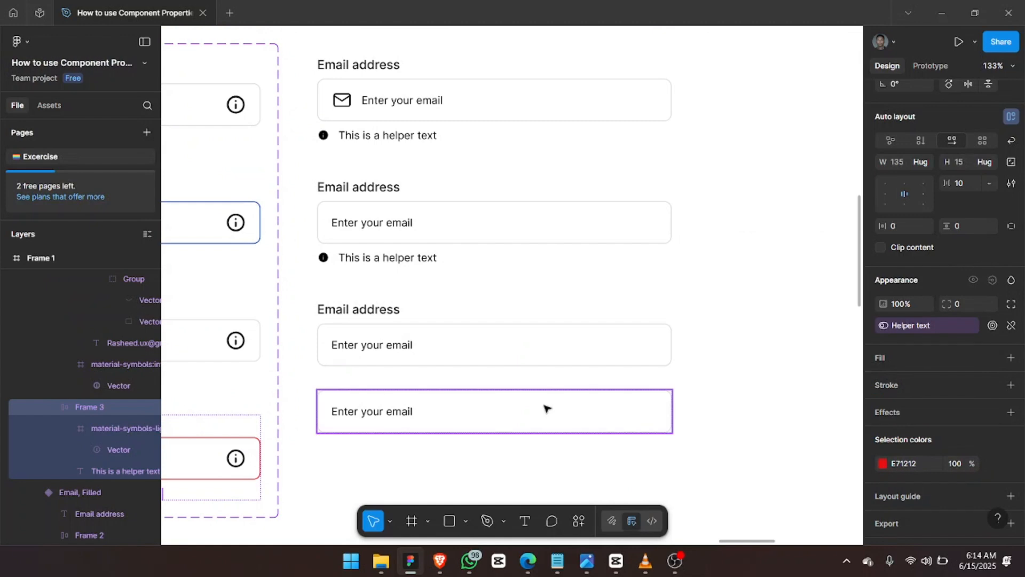
{"action": "left_click", "coordinate": [545, 408]}
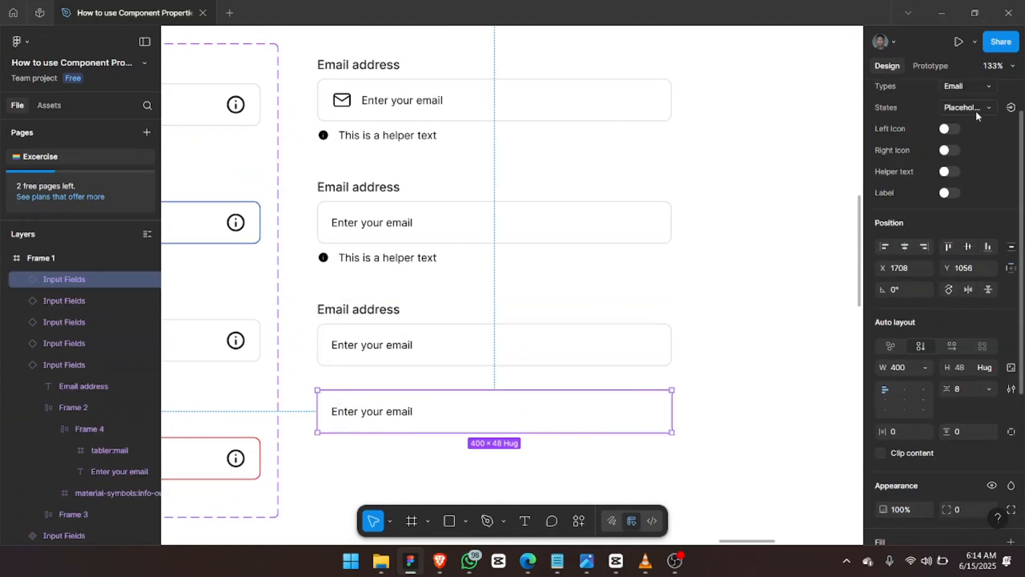
{"action": "left_click", "coordinate": [976, 109]}
{"action": "left_click", "coordinate": [945, 125]}
{"action": "left_click", "coordinate": [733, 364]}
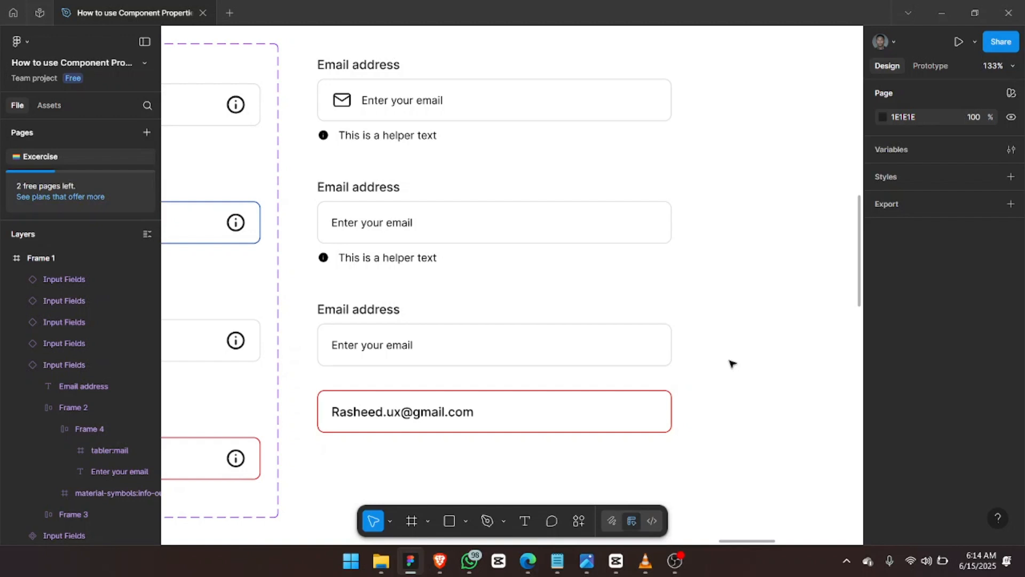
{"action": "scroll", "coordinate": [733, 364], "scroll_direction": "left", "scroll_amount": 5}
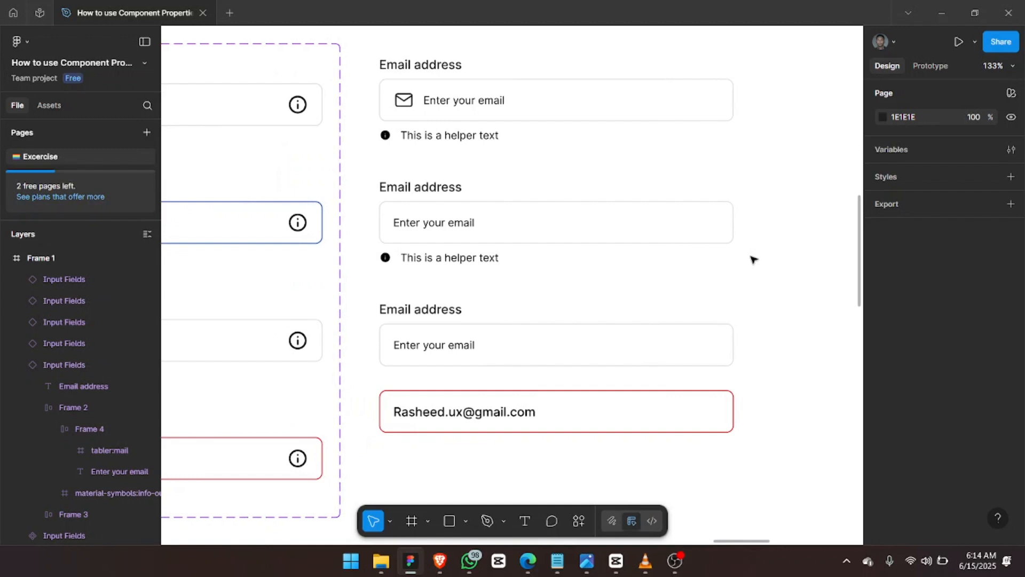
{"action": "scroll", "coordinate": [754, 260], "scroll_direction": "left", "scroll_amount": 3}
{"action": "scroll", "coordinate": [753, 259], "scroll_direction": "up", "scroll_amount": 2}
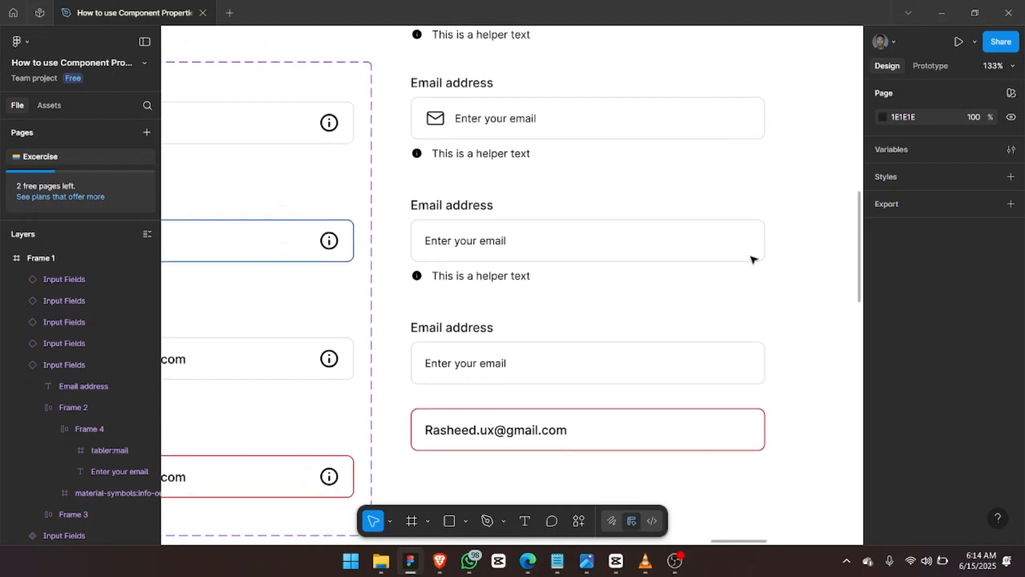
{"action": "scroll", "coordinate": [752, 260], "scroll_direction": "up", "scroll_amount": 2}
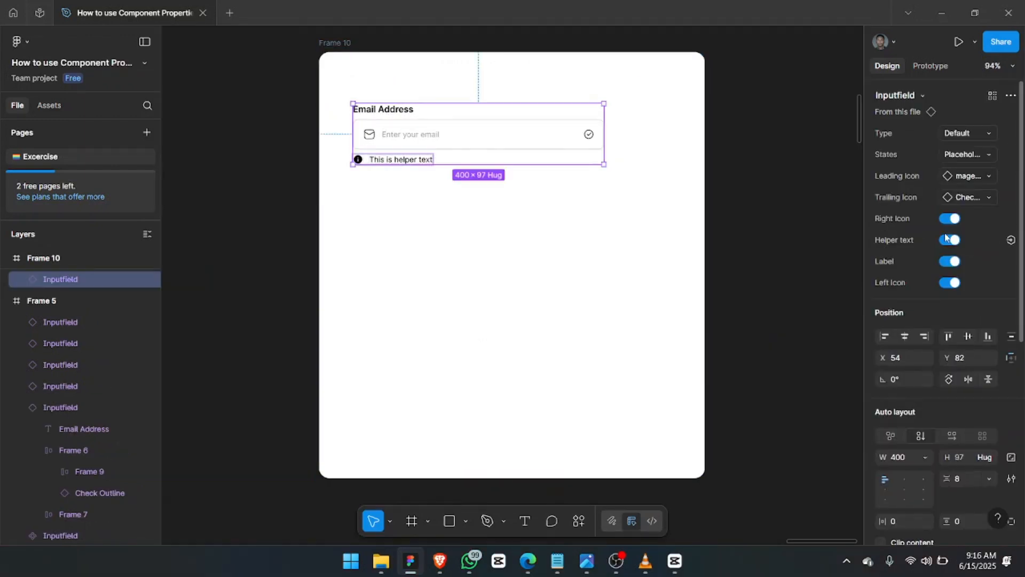
Set the placeholder to 'first Name', duplicate the field, and lay both in a row: width 500, gap 16.
{"action": "double_click", "coordinate": [412, 135]}
{"action": "type", "text": "first Name"}
{"action": "left_click", "coordinate": [430, 123]}
{"action": "left_click_drag", "start_coordinate": [431, 123], "coordinate": [431, 184]}
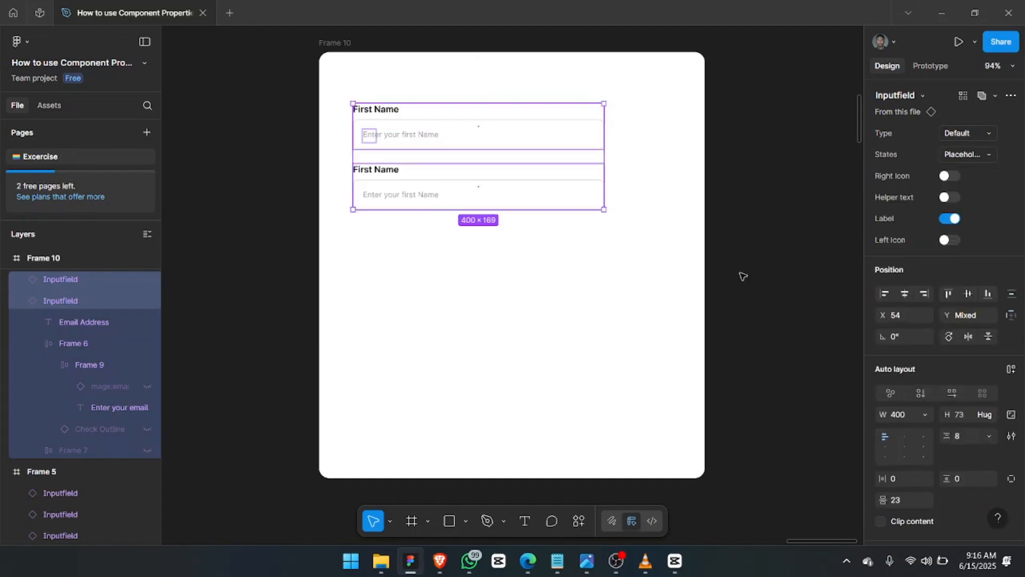
{"action": "key", "text": "shift+a"}
{"action": "left_click", "coordinate": [952, 249]}
{"action": "left_click", "coordinate": [900, 273]}
{"action": "type", "text": "500"}
{"action": "key", "text": "Return"}
{"action": "left_click", "coordinate": [961, 291]}
{"action": "type", "text": "16"}
Label the second field Last Name and set a placeholder of 'Enter your First Name'.
{"action": "double_click", "coordinate": [532, 110]}
{"action": "type", "text": "Last Name"}
{"action": "double_click", "coordinate": [571, 135]}
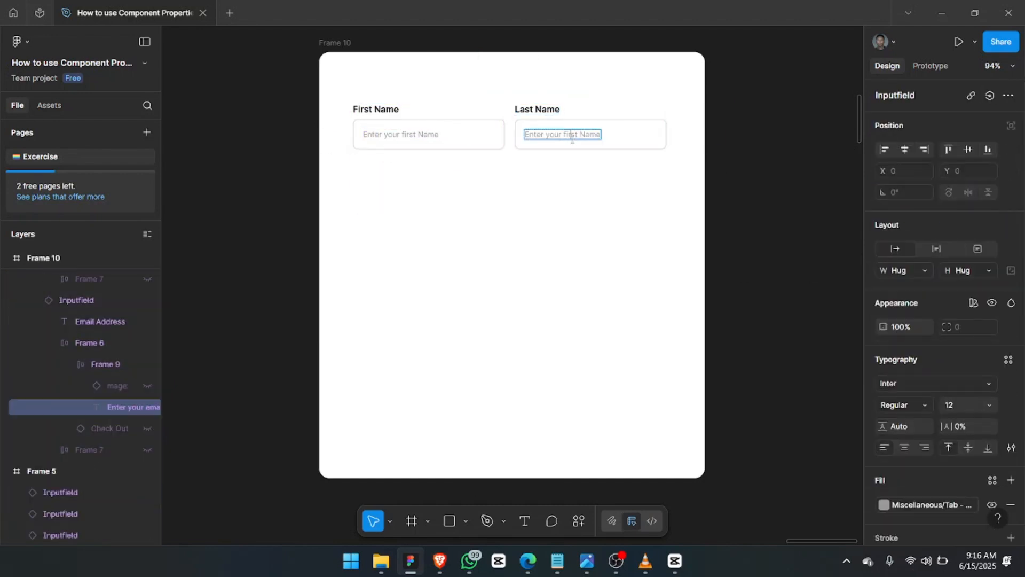
{"action": "type", "text": "Last Name"}
{"action": "double_click", "coordinate": [409, 135]}
{"action": "type", "text": "Enter your First Name"}
Duplicate the name row with 32 spacing, keep one field and label it Email address.
{"action": "left_click", "coordinate": [463, 131]}
{"action": "key", "text": "shift+a"}
{"action": "key", "text": "ctrl+d"}
{"action": "type", "text": "32"}
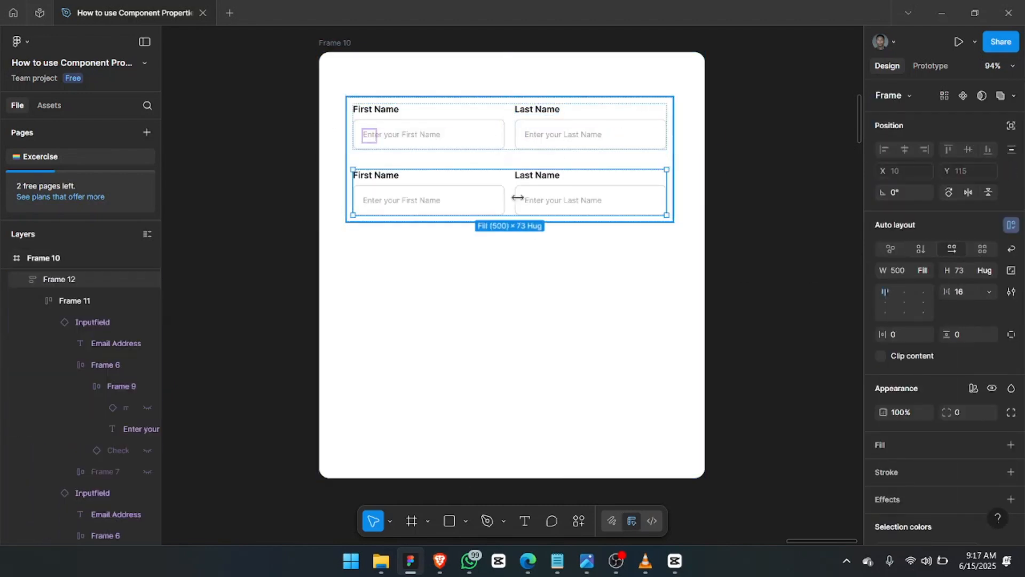
{"action": "double_click", "coordinate": [534, 197]}
{"action": "key", "text": "Delete"}
{"action": "double_click", "coordinate": [393, 176]}
{"action": "type", "text": "Email address"}
Unwrap the Email address field and show only its leading email icon.
{"action": "left_click", "coordinate": [509, 201]}
{"action": "key", "text": "ctrl+shift+g"}
{"action": "left_click", "coordinate": [950, 175]}
{"action": "left_click", "coordinate": [968, 176]}
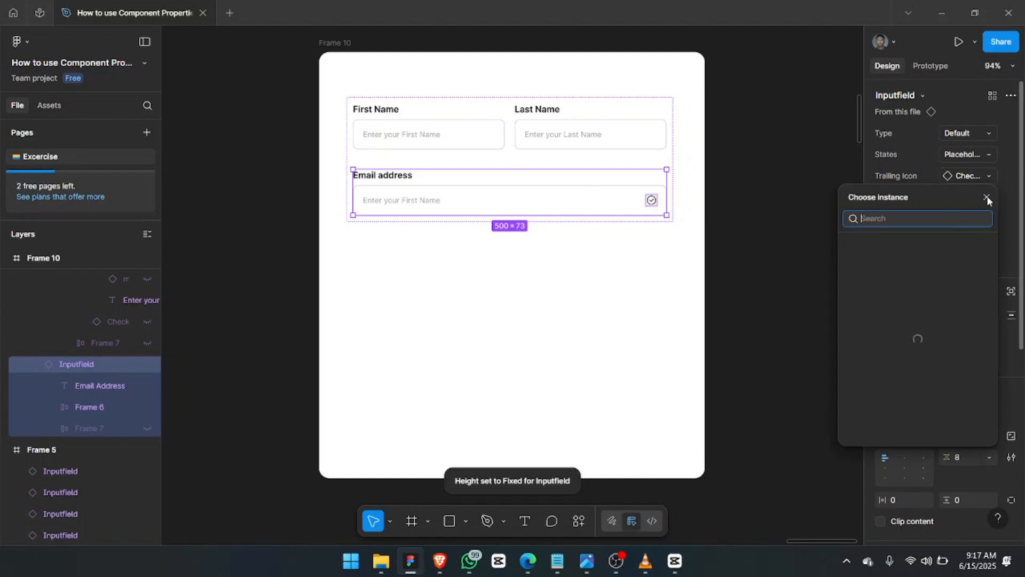
{"action": "left_click", "coordinate": [987, 198]}
{"action": "left_click", "coordinate": [950, 197]}
{"action": "left_click", "coordinate": [950, 240]}
Duplicate the email field as a Password field with its trailing icon turned on.
{"action": "key", "text": "ctrl+d"}
{"action": "double_click", "coordinate": [394, 242]}
{"action": "type", "text": "Password"}
{"action": "key", "text": "Escape"}
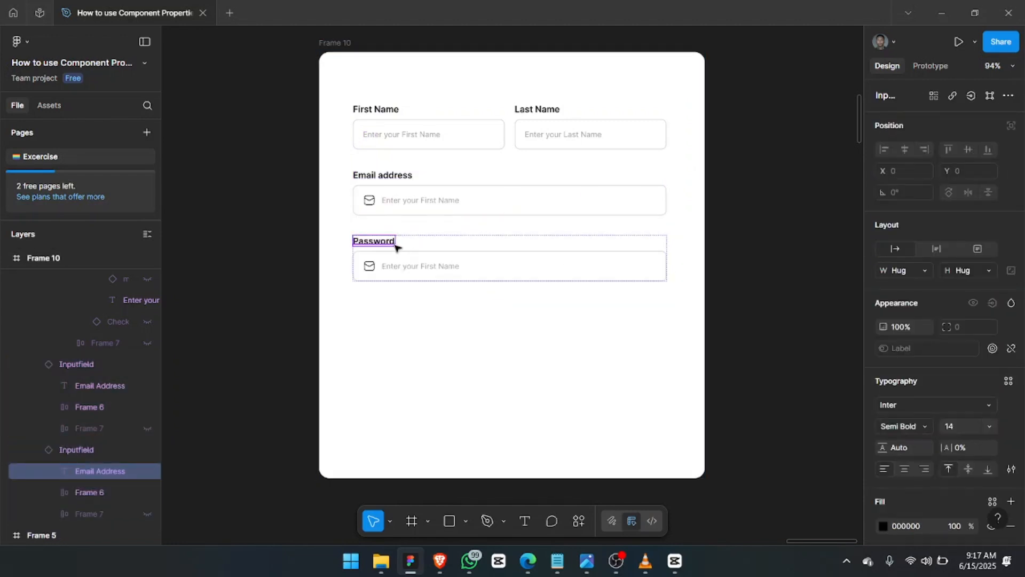
{"action": "key", "text": "shift+Return"}
{"action": "left_click", "coordinate": [949, 197]}
Import an eye-off icon via Iconify by searching 'hide' and name the layer Hide.
{"action": "left_click", "coordinate": [579, 521]}
{"action": "left_click", "coordinate": [406, 342]}
{"action": "left_click", "coordinate": [296, 129]}
{"action": "type", "text": "hide"}
{"action": "key", "text": "Return"}
{"action": "left_click_drag", "start_coordinate": [412, 232], "coordinate": [766, 304]}
{"action": "left_click", "coordinate": [574, 76]}
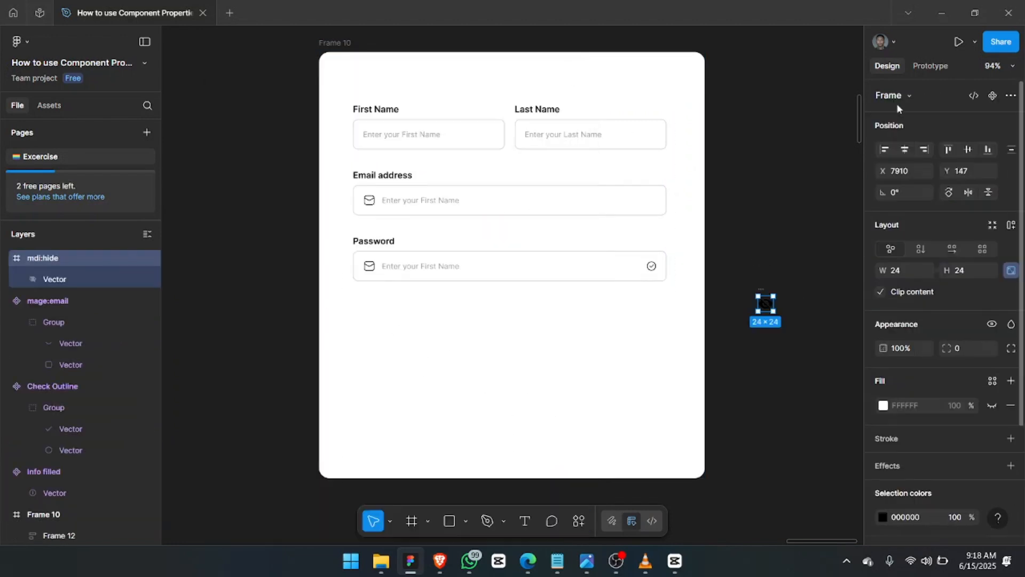
{"action": "double_click", "coordinate": [53, 257]}
{"action": "type", "text": "Hide"}
{"action": "left_click", "coordinate": [652, 269]}
{"action": "left_click", "coordinate": [651, 268]}
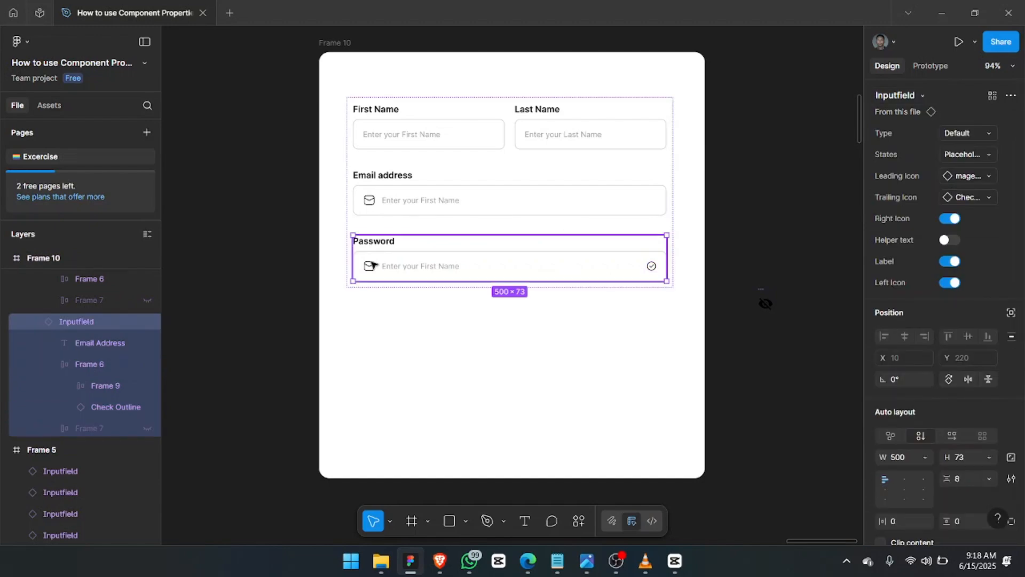
Inspect the original component's icon and the Email address field in the form.
{"action": "scroll", "coordinate": [542, 233], "scroll_direction": "down", "scroll_amount": 2}
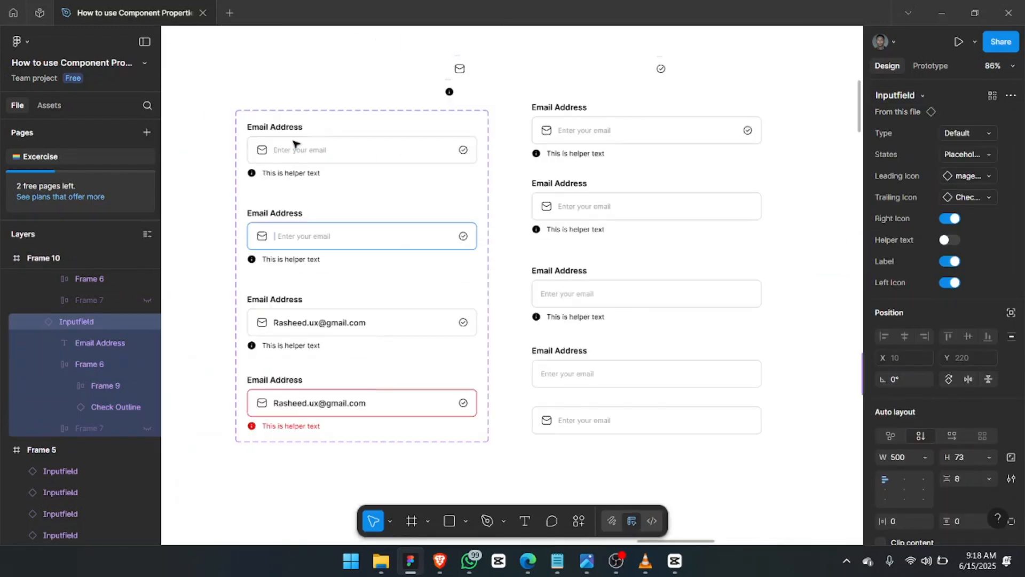
{"action": "left_click", "coordinate": [259, 158], "text": "ctrl"}
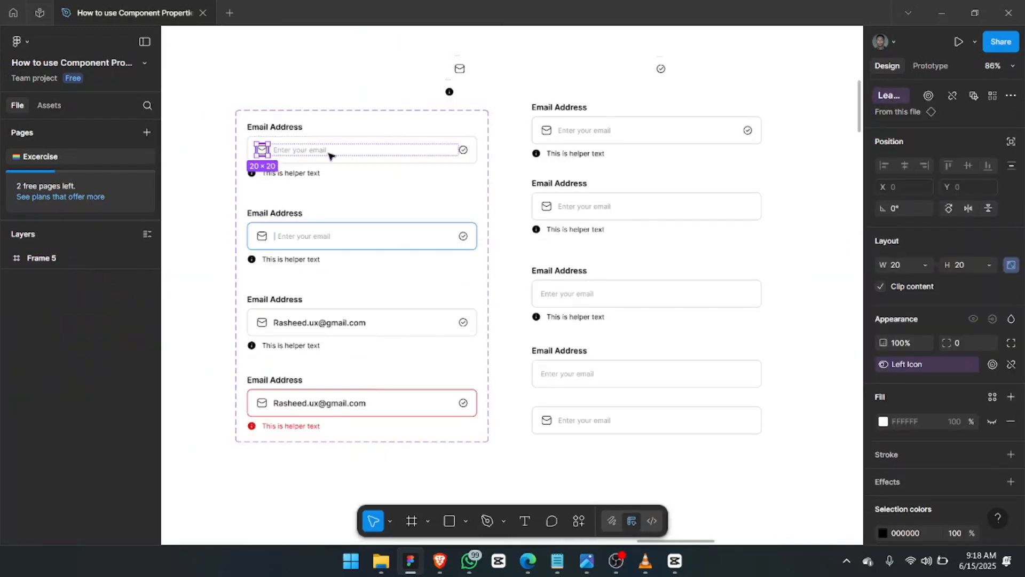
{"action": "scroll", "coordinate": [320, 187], "scroll_direction": "down", "scroll_amount": 4}
{"action": "left_click", "coordinate": [834, 217]}
{"action": "key", "text": "shift+2"}
{"action": "double_click", "coordinate": [306, 261]}
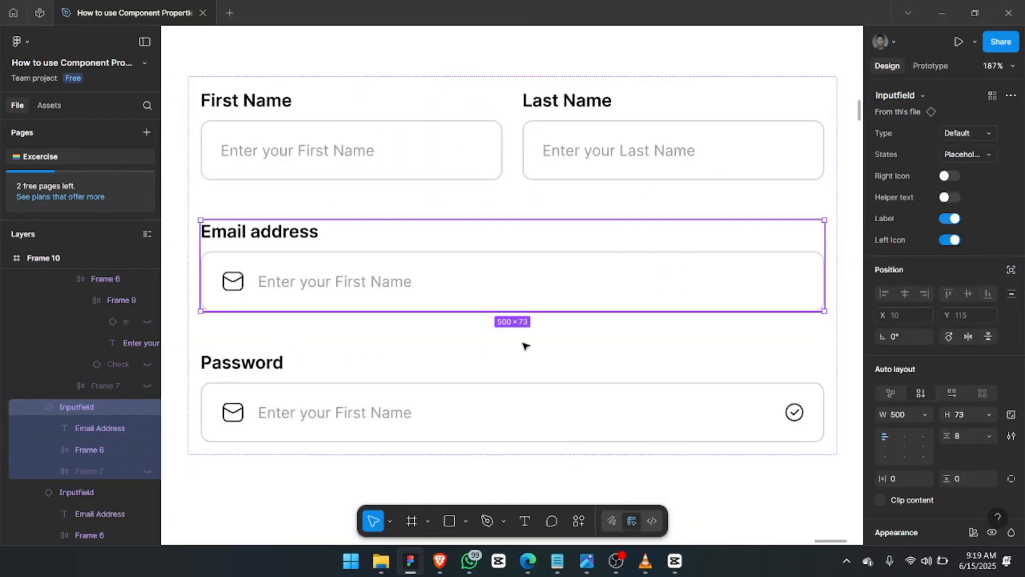
{"action": "left_click", "coordinate": [524, 346]}
{"action": "key", "text": "ctrl+z"}
{"action": "key", "text": "ctrl+z"}
{"action": "key", "text": "ctrl+z"}
Swap the Password field's trailing icon to Hide.
{"action": "double_click", "coordinate": [311, 390]}
{"action": "left_click", "coordinate": [794, 412], "text": "ctrl"}
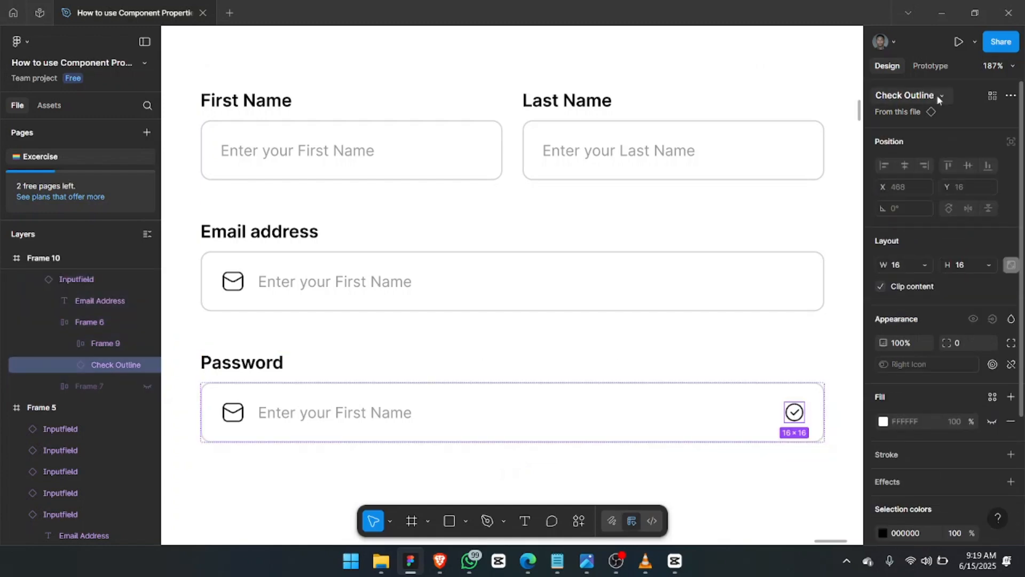
{"action": "key", "text": "ctrl+z"}
{"action": "left_click", "coordinate": [986, 198]}
{"action": "left_click", "coordinate": [908, 330]}
Import a lock icon with Iconify, name it Password and make it a component.
{"action": "left_click", "coordinate": [579, 520]}
{"action": "left_click", "coordinate": [400, 341]}
{"action": "double_click", "coordinate": [321, 130]}
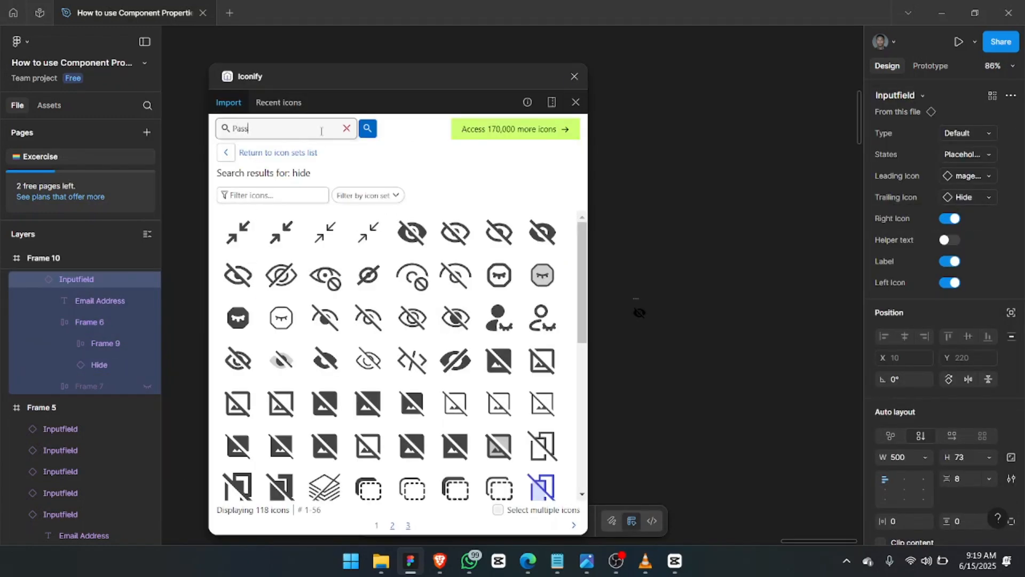
{"action": "type", "text": "Password"}
{"action": "left_click_drag", "start_coordinate": [281, 275], "coordinate": [675, 368]}
{"action": "left_click", "coordinate": [575, 77]}
{"action": "scroll", "coordinate": [683, 398], "scroll_direction": "up", "scroll_amount": 3}
{"action": "key", "text": "ctrl+r"}
{"action": "type", "text": "Password"}
{"action": "key", "text": "Return"}
{"action": "key", "text": "ctrl+alt+k"}
Set the Password field's leading icon to the lock and duplicate the field below.
{"action": "scroll", "coordinate": [687, 400], "scroll_direction": "left", "scroll_amount": 4}
{"action": "double_click", "coordinate": [247, 213]}
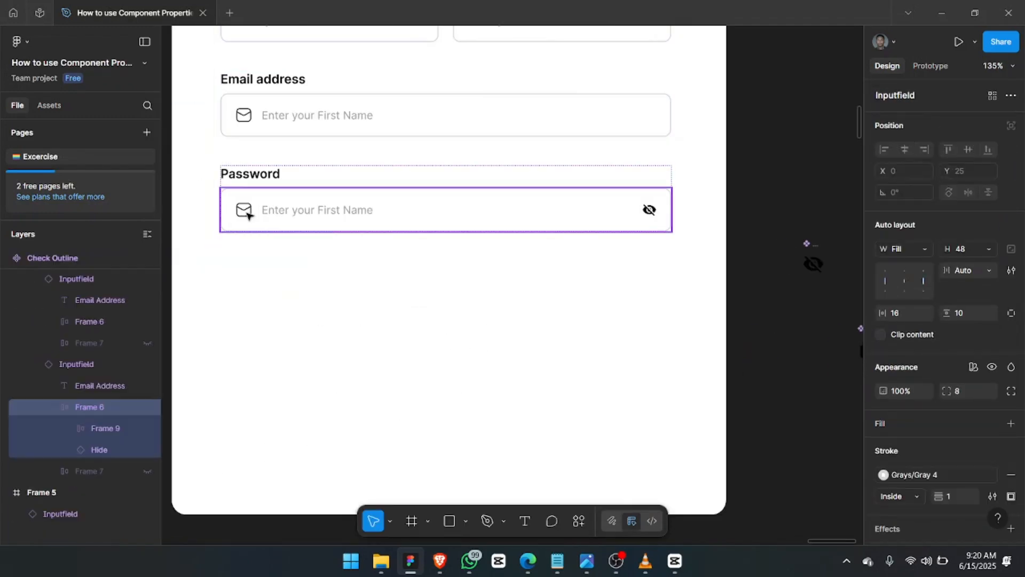
{"action": "left_click", "coordinate": [968, 176]}
{"action": "left_click", "coordinate": [908, 309]}
{"action": "scroll", "coordinate": [451, 325], "scroll_direction": "down", "scroll_amount": 3}
{"action": "scroll", "coordinate": [448, 323], "scroll_direction": "up", "scroll_amount": 1}
{"action": "key", "text": "ctrl+d"}
Hide the copied field's label, eye-off and lock icons, then detach it from the component.
{"action": "left_click", "coordinate": [950, 261]}
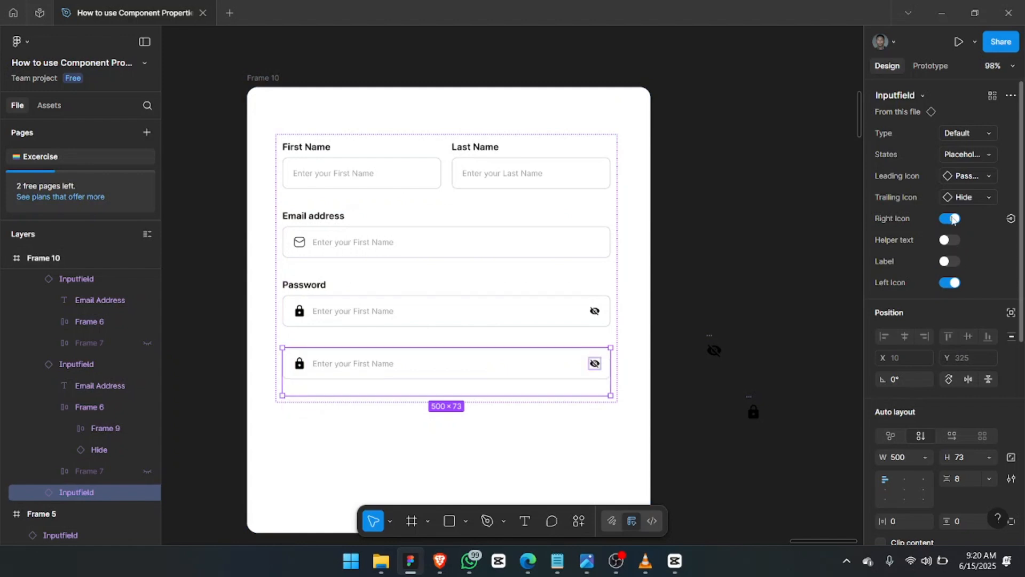
{"action": "left_click", "coordinate": [955, 219]}
{"action": "left_click", "coordinate": [950, 261]}
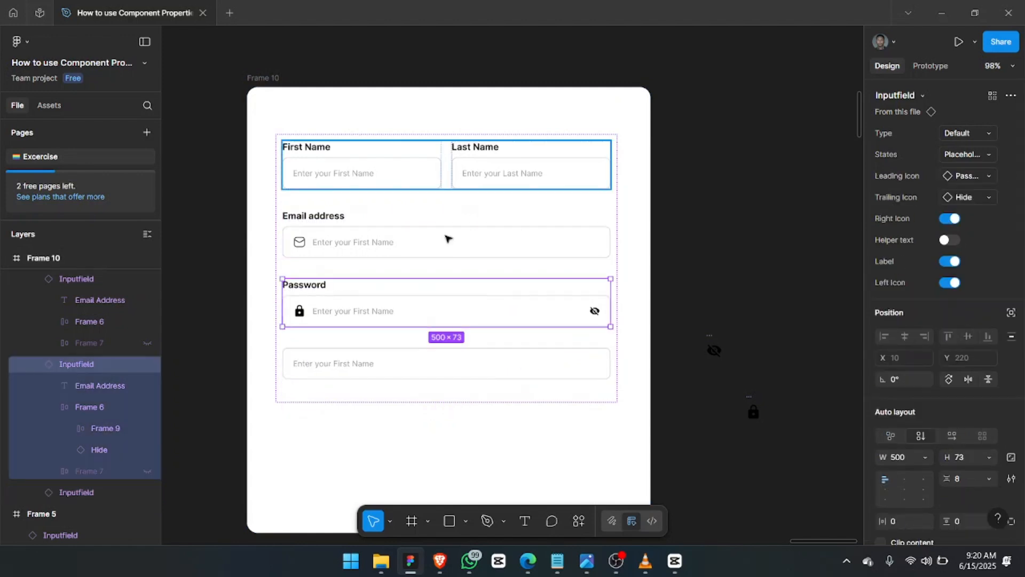
{"action": "key", "text": "ctrl+alt+b"}
{"action": "left_click", "coordinate": [69, 513]}
{"action": "key", "text": "Delete"}
Delete the copy's hidden leftover layers and remove its outer wrapper, keeping the box.
{"action": "double_click", "coordinate": [368, 365]}
{"action": "left_click", "coordinate": [97, 428]}
{"action": "left_click", "coordinate": [96, 450], "text": "shift"}
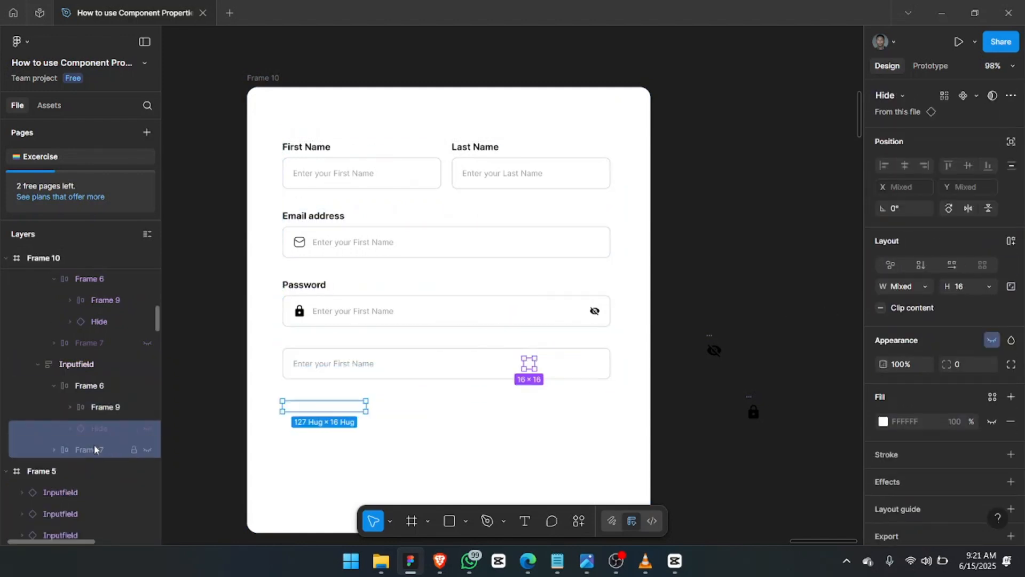
{"action": "key", "text": "Delete"}
{"action": "double_click", "coordinate": [337, 365]}
{"action": "key", "text": "shift+Return"}
Set the box's auto layout gap to 10 and centre its contents.
{"action": "key", "text": "ctrl+shift+g"}
{"action": "left_click", "coordinate": [989, 292]}
{"action": "left_click", "coordinate": [954, 276]}
{"action": "key", "text": "ctrl+z"}
{"action": "left_click", "coordinate": [989, 291]}
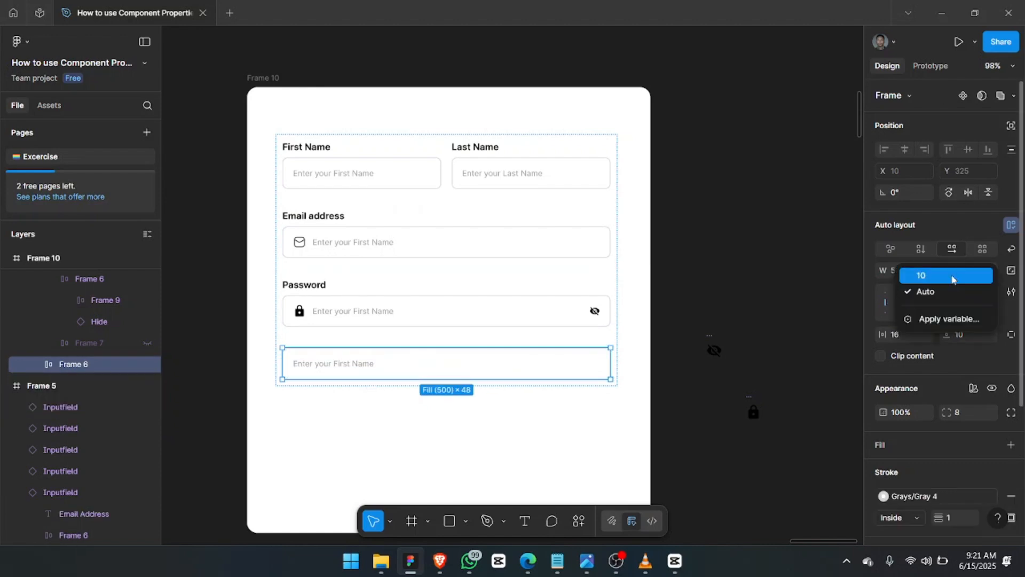
{"action": "left_click", "coordinate": [955, 278]}
{"action": "left_click", "coordinate": [905, 302]}
Make the placeholder text's parent frame hug its content.
{"action": "left_click", "coordinate": [321, 365], "text": "ctrl"}
{"action": "key", "text": "shift+Return"}
{"action": "left_click", "coordinate": [923, 271]}
{"action": "left_click", "coordinate": [927, 257]}
Change the button text to 'Create an account' in Semi Bold, size 14.
{"action": "left_click", "coordinate": [447, 363], "text": "ctrl"}
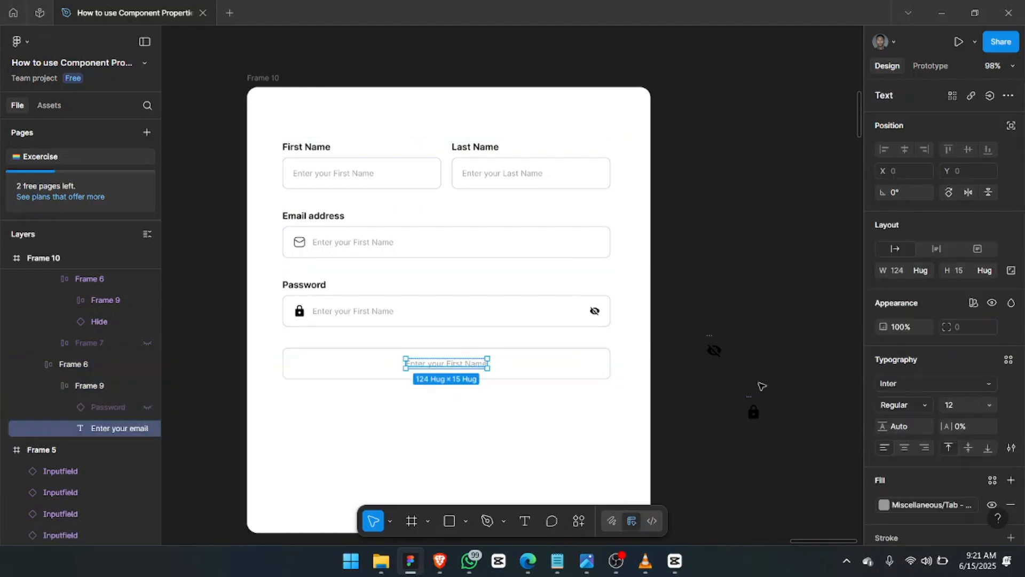
{"action": "left_click", "coordinate": [905, 405]}
{"action": "left_click", "coordinate": [905, 437]}
{"action": "left_click", "coordinate": [989, 404]}
{"action": "double_click", "coordinate": [458, 362]}
{"action": "type", "text": "Create an account"}
{"action": "key", "text": "shift+Return"}
{"action": "key", "text": "shift+Return"}
Fill the button black, remove its outline, and make its text white.
{"action": "left_click", "coordinate": [884, 417]}
{"action": "left_click", "coordinate": [1011, 474]}
{"action": "left_click", "coordinate": [912, 438]}
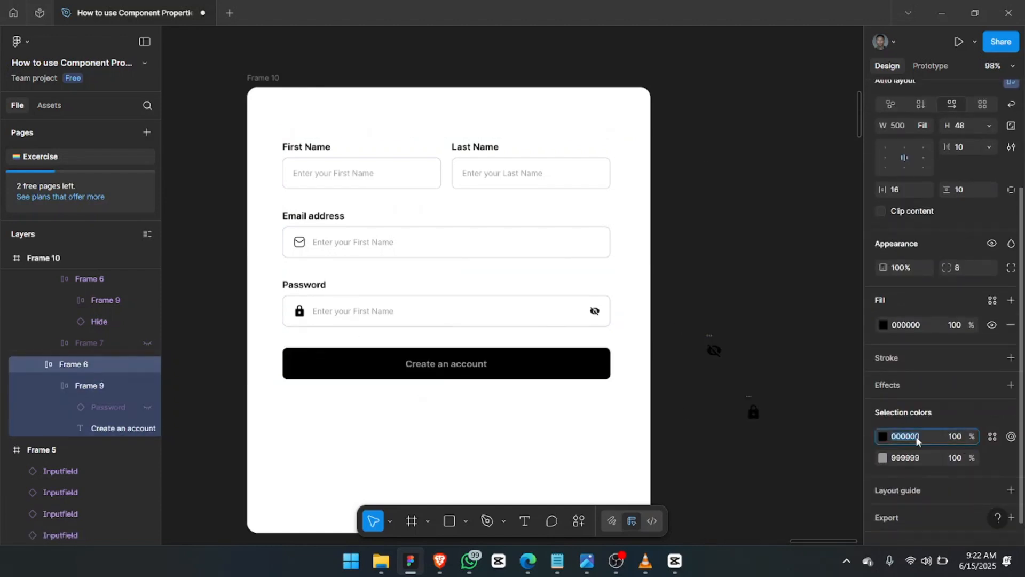
{"action": "left_click", "coordinate": [909, 460]}
{"action": "type", "text": "f"}
{"action": "key", "text": "Return"}
Shorten the outer frame and reposition the form inside it.
{"action": "left_click_drag", "start_coordinate": [570, 477], "coordinate": [570, 384]}
{"action": "scroll", "coordinate": [566, 342], "scroll_direction": "up", "scroll_amount": 1}
{"action": "left_click_drag", "start_coordinate": [480, 230], "coordinate": [482, 233]}
Turn a copied label into a 'Create an account' heading at size 24.
{"action": "left_click", "coordinate": [317, 175], "text": "ctrl"}
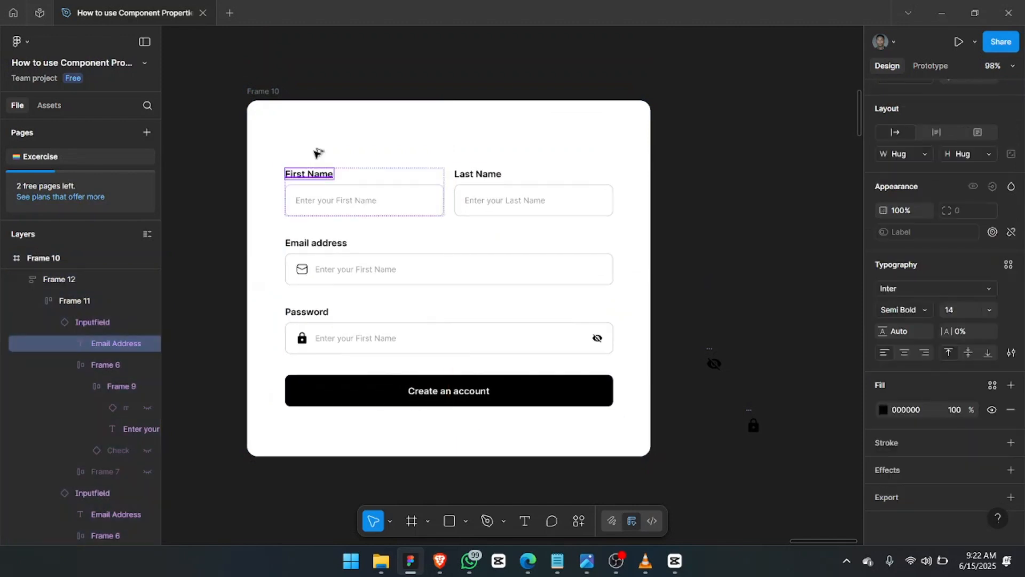
{"action": "left_click_drag", "start_coordinate": [318, 154], "coordinate": [317, 135]}
{"action": "double_click", "coordinate": [315, 137]}
{"action": "type", "text": "Create an account"}
{"action": "key", "text": "Escape"}
{"action": "key", "text": "t"}
{"action": "left_click", "coordinate": [990, 309]}
{"action": "left_click", "coordinate": [962, 373]}
Wrap the heading and form in auto layout and give the outer frame auto layout too.
{"action": "left_click", "coordinate": [338, 219], "text": "shift"}
{"action": "key", "text": "shift+a"}
{"action": "key", "text": "shift+Return"}
{"action": "key", "text": "shift+a"}
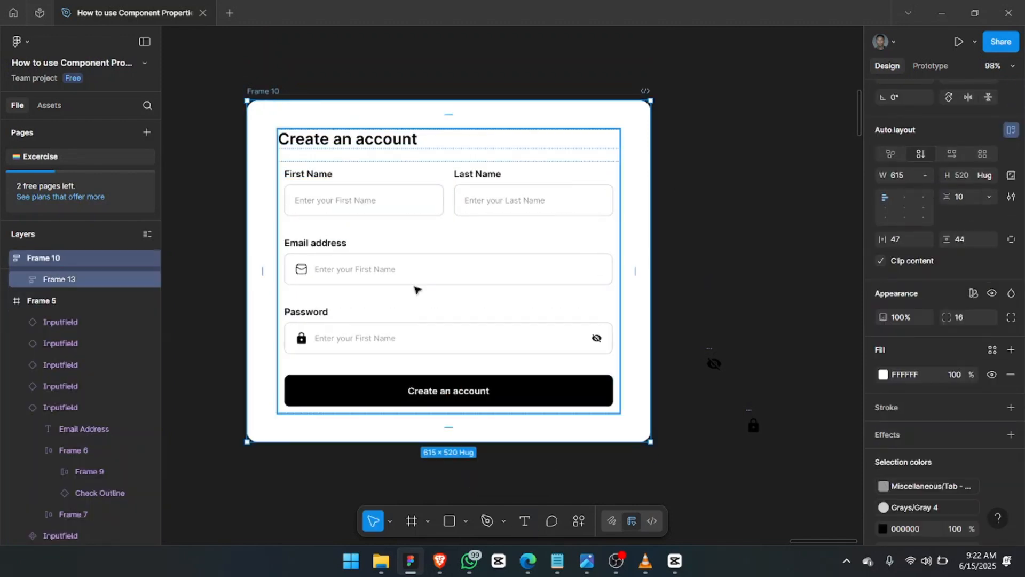